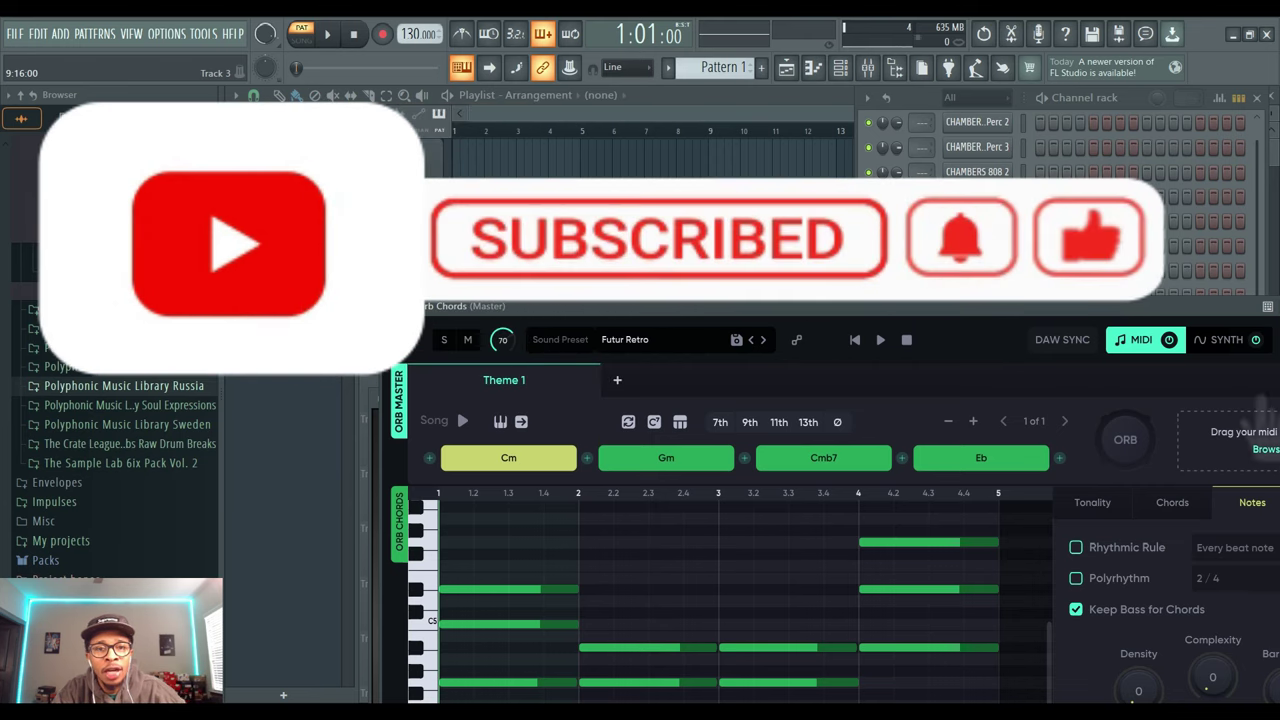
Reposition the Orb Chords window over the playlist so its chord settings are accessible.
{"action": "left_click_drag", "start_coordinate": [600, 306], "coordinate": [329, 432]}
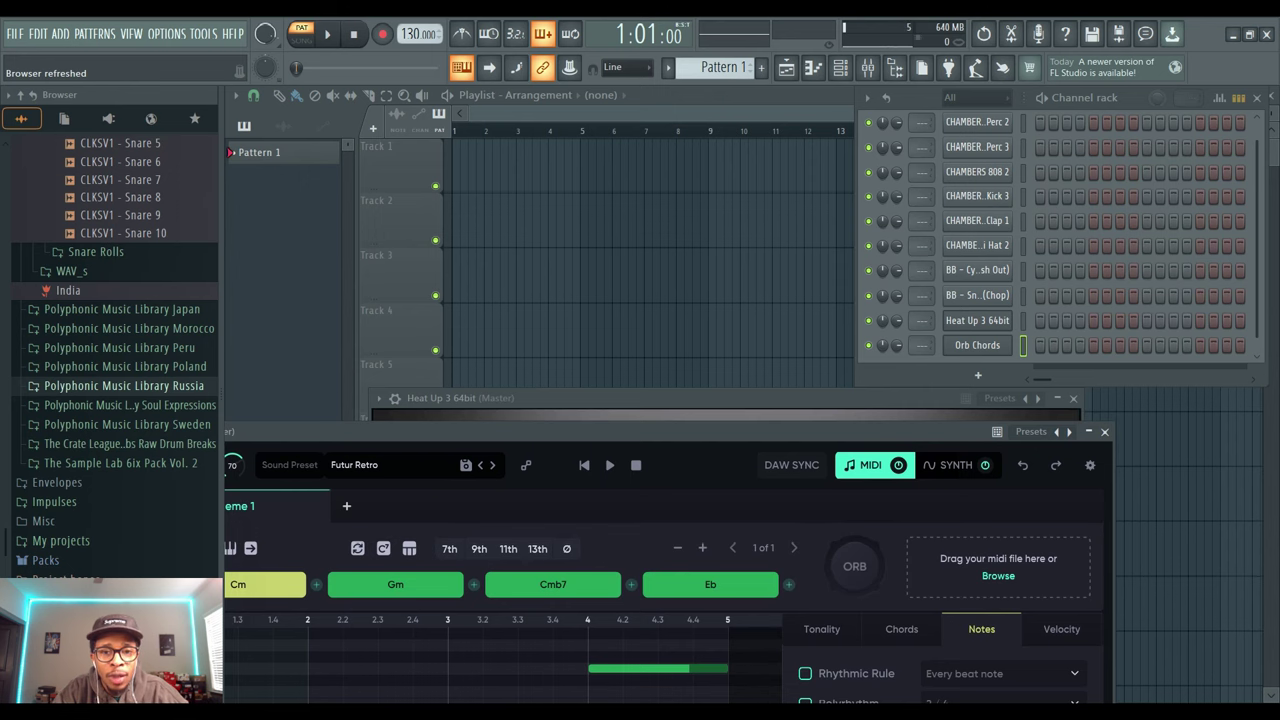
{"action": "left_click_drag", "start_coordinate": [329, 432], "coordinate": [385, 333]}
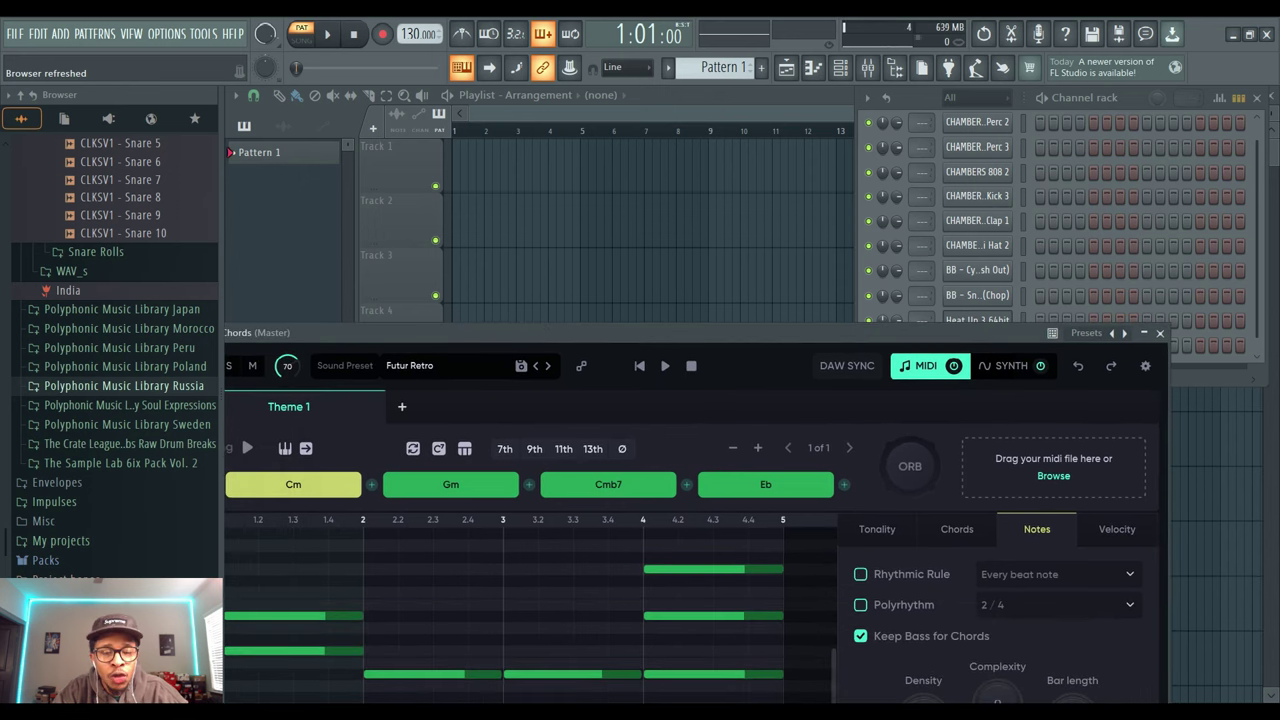
{"action": "left_click_drag", "start_coordinate": [385, 333], "coordinate": [431, 166]}
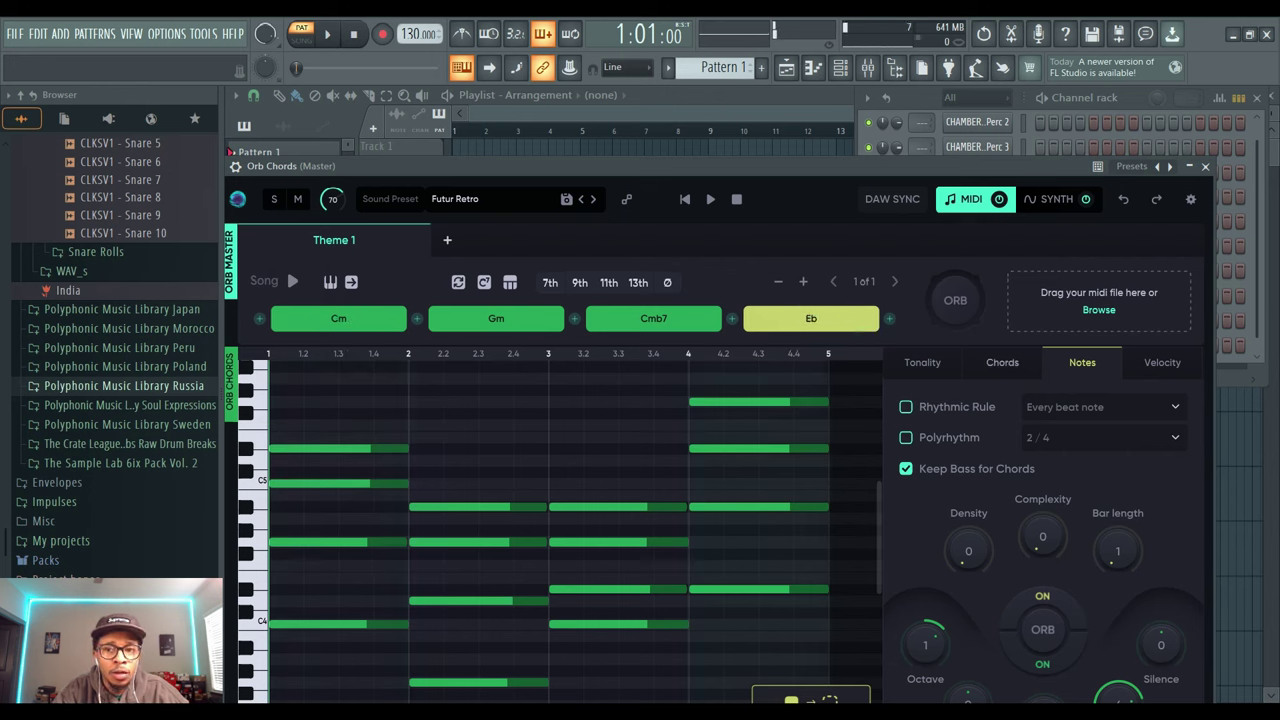
Set the key of the Orb Chords progression to G in the tonality settings.
{"action": "left_click", "coordinate": [1002, 362]}
{"action": "left_click", "coordinate": [922, 362]}
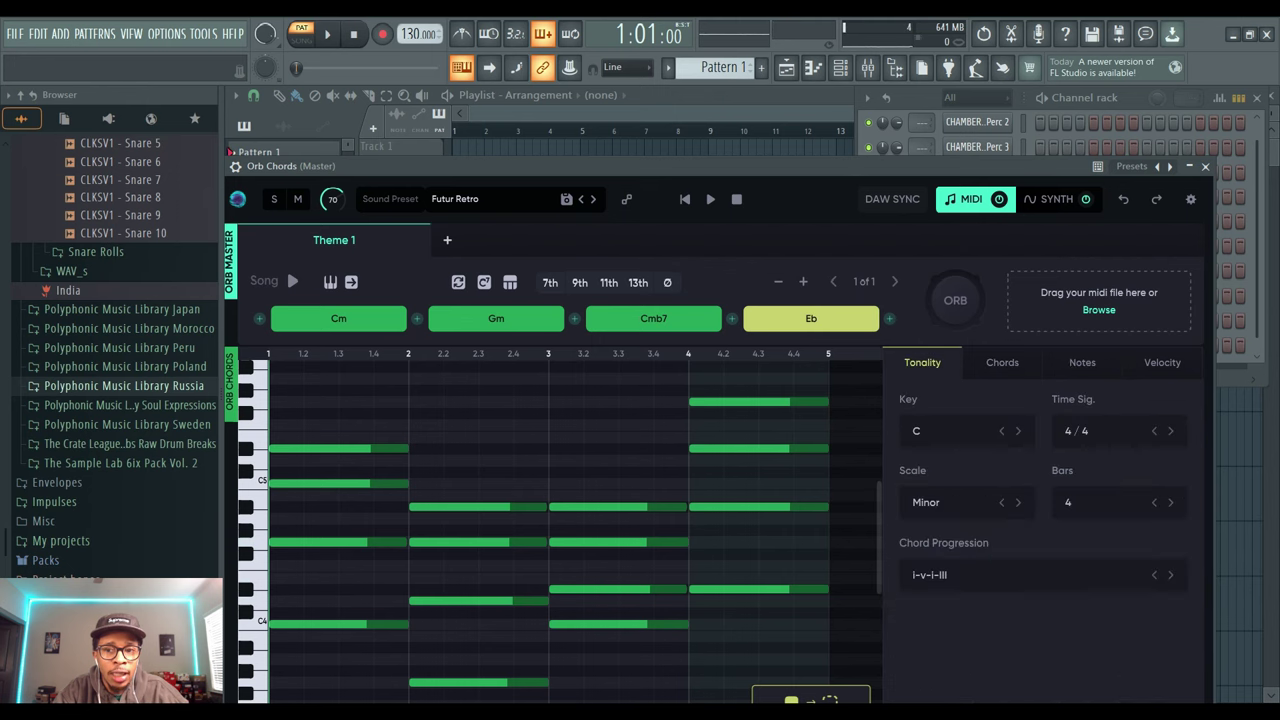
{"action": "left_click", "coordinate": [960, 430]}
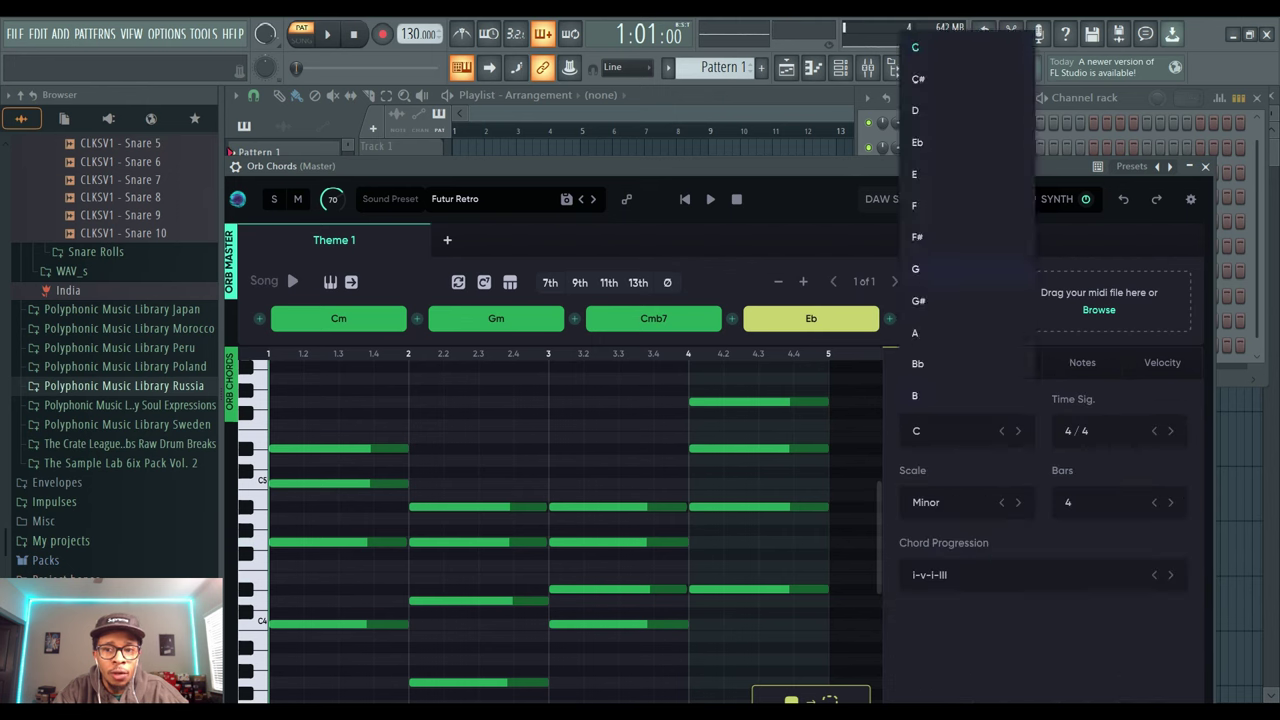
{"action": "left_click", "coordinate": [940, 269]}
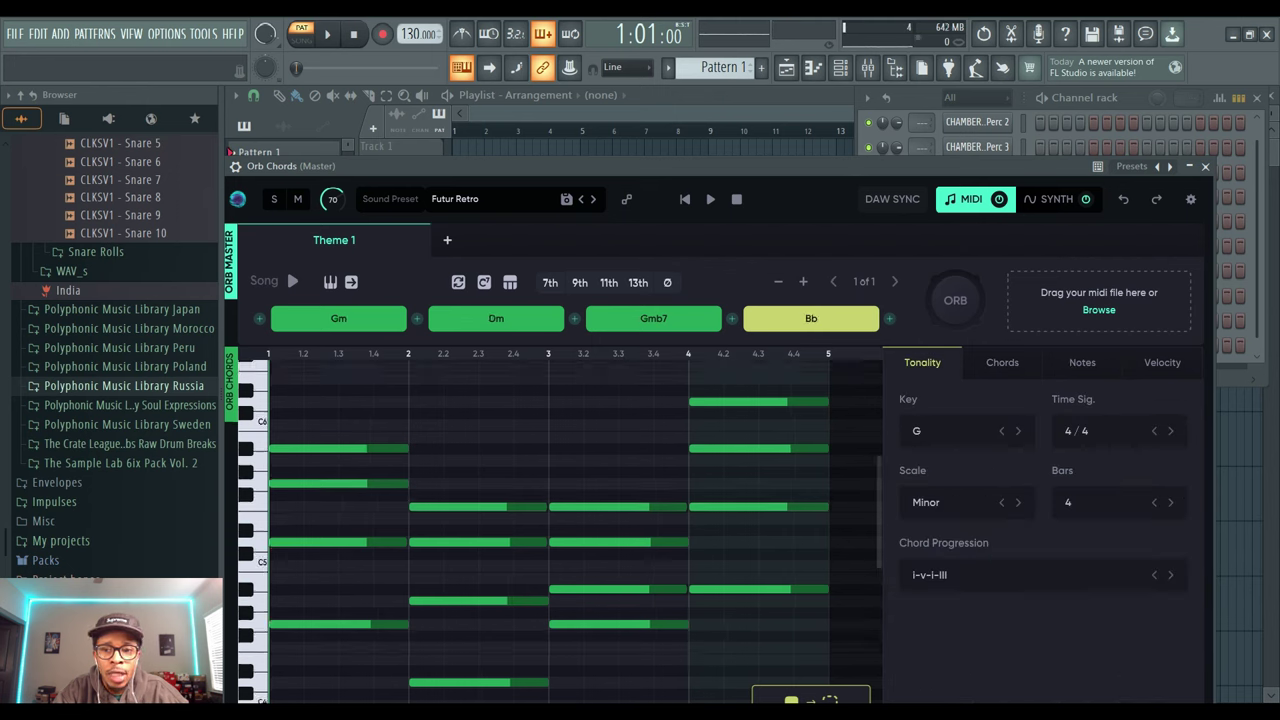
Browse the full chord progression library and audition I-vi-ii-V, ii-V-I-VI and I-iii-IV-vi.
{"action": "left_click", "coordinate": [930, 574]}
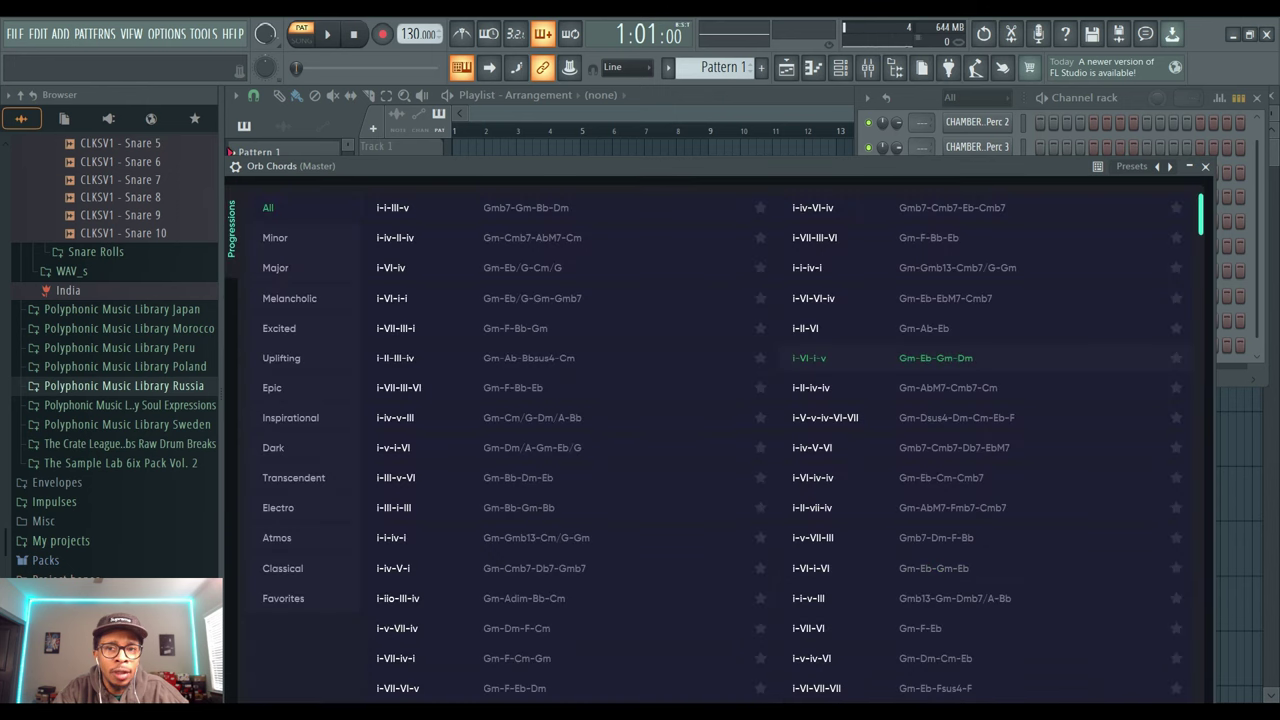
{"action": "left_click_drag", "start_coordinate": [840, 166], "coordinate": [840, 85]}
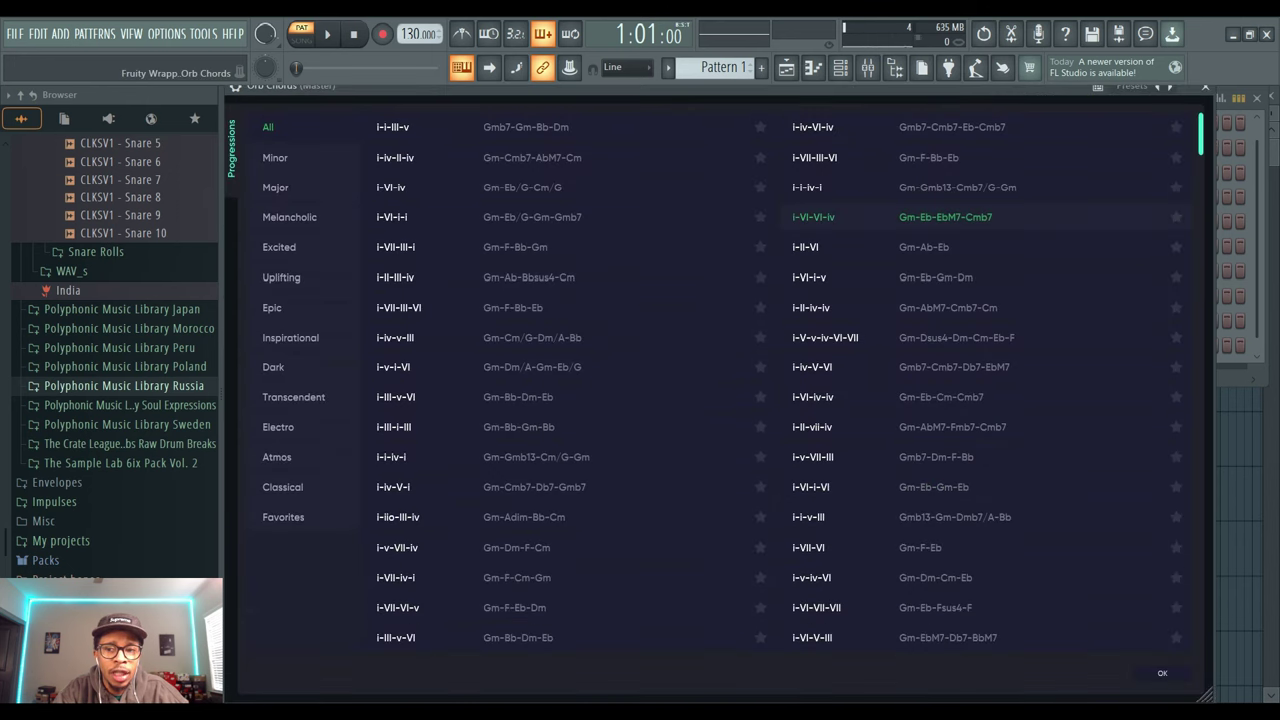
{"action": "scroll", "coordinate": [800, 217], "scroll_direction": "down", "scroll_amount": 15}
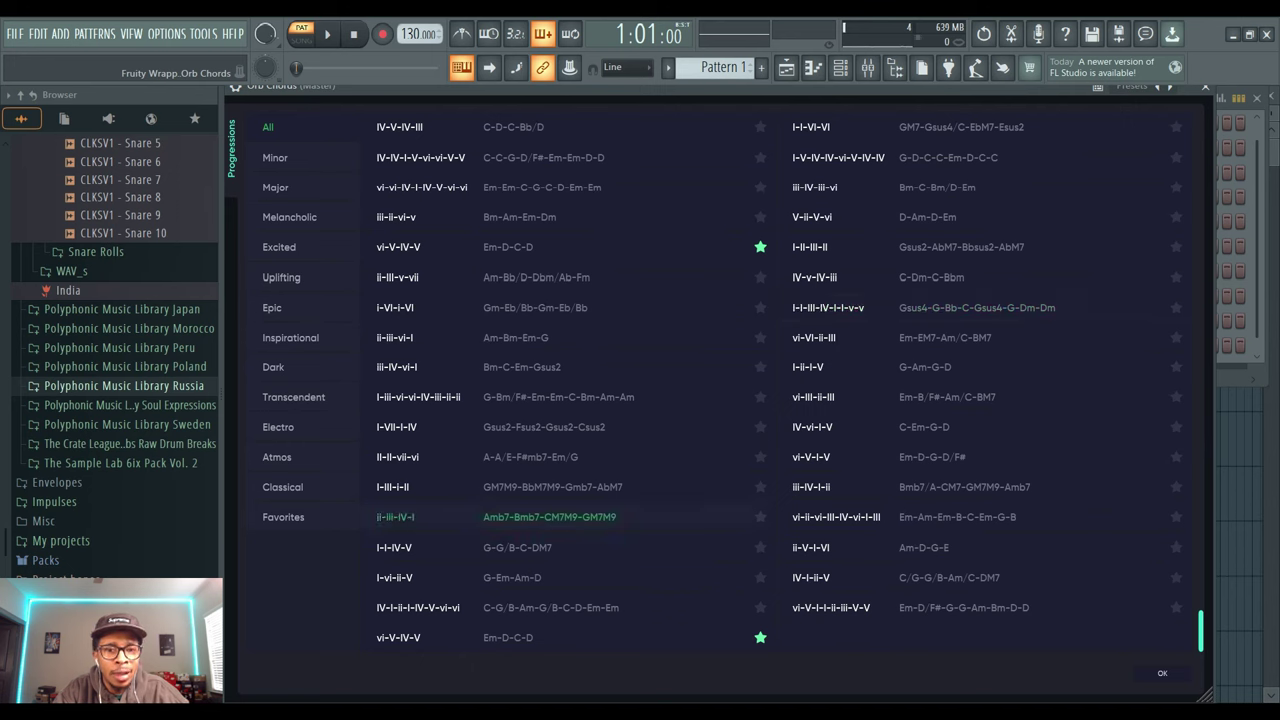
{"action": "left_click", "coordinate": [514, 578]}
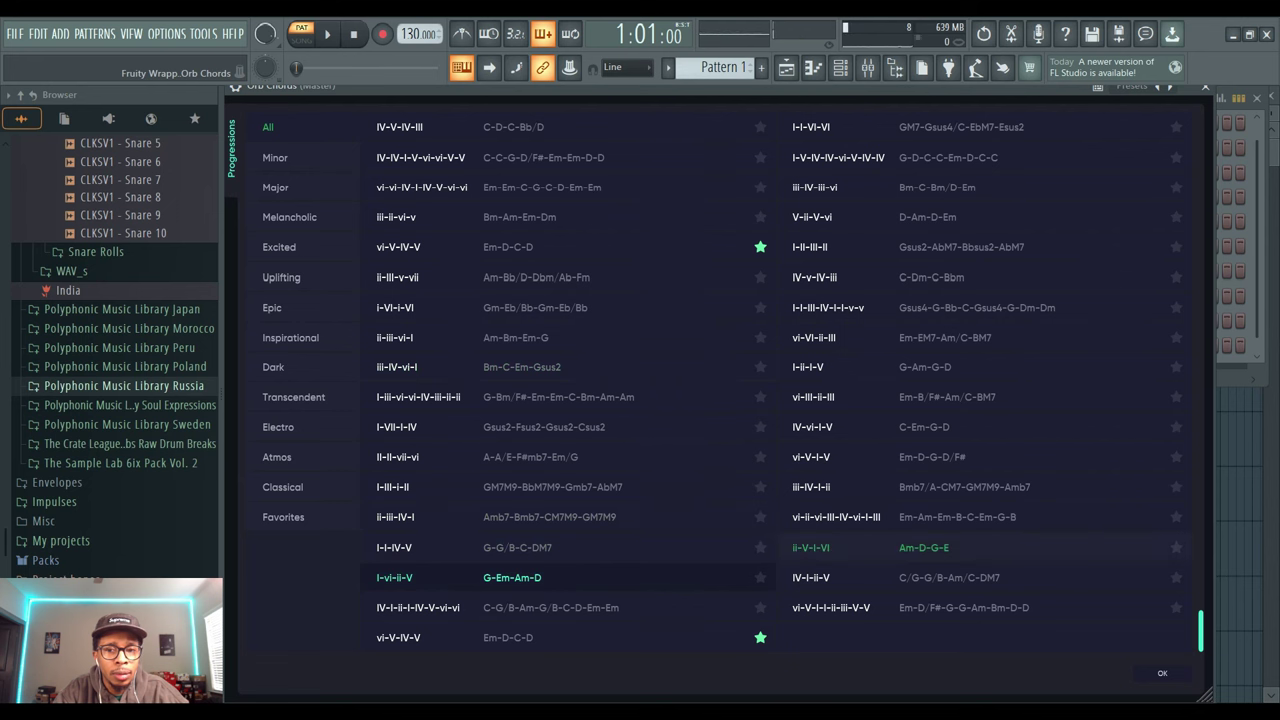
{"action": "left_click", "coordinate": [924, 548]}
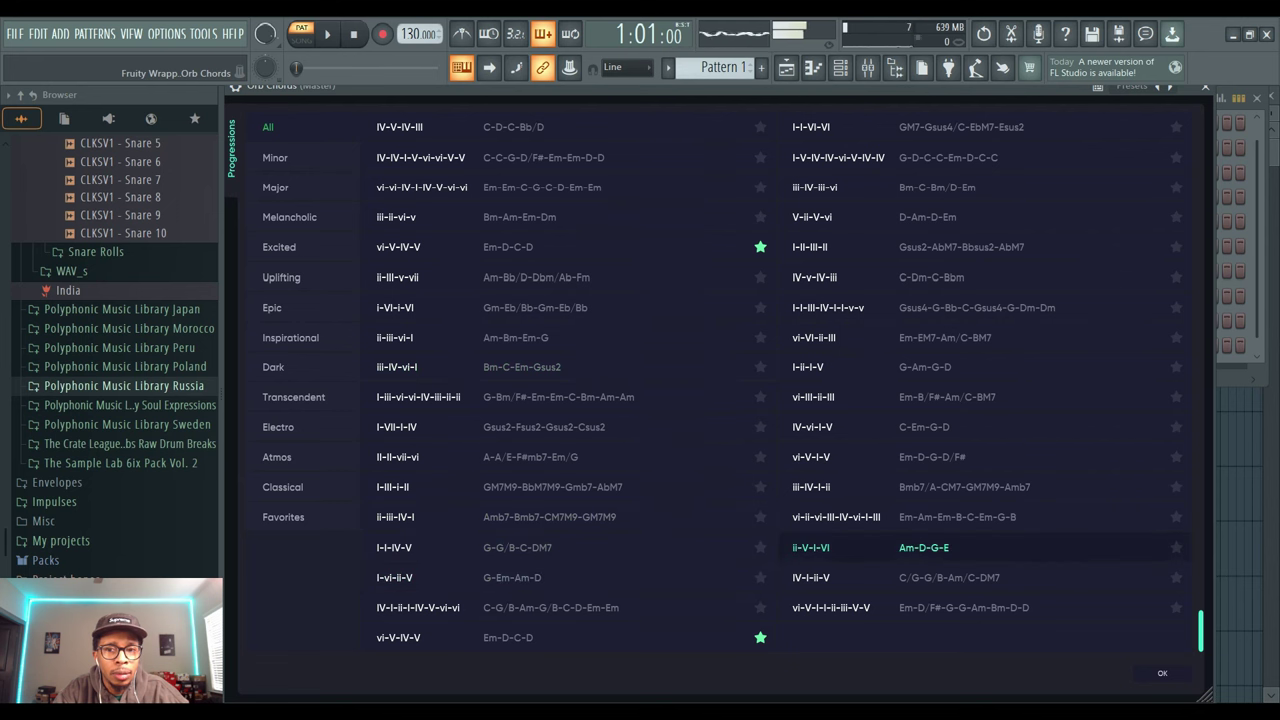
{"action": "scroll", "coordinate": [830, 547], "scroll_direction": "up", "scroll_amount": 5}
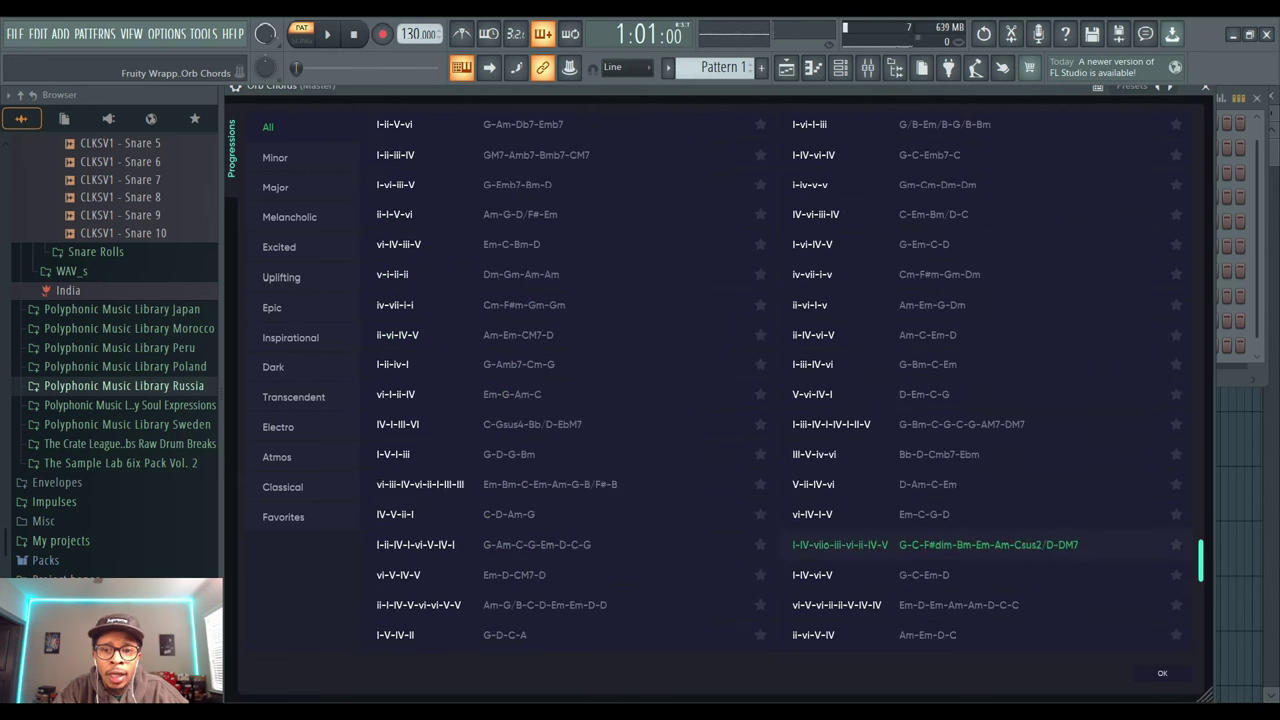
{"action": "left_click", "coordinate": [860, 365]}
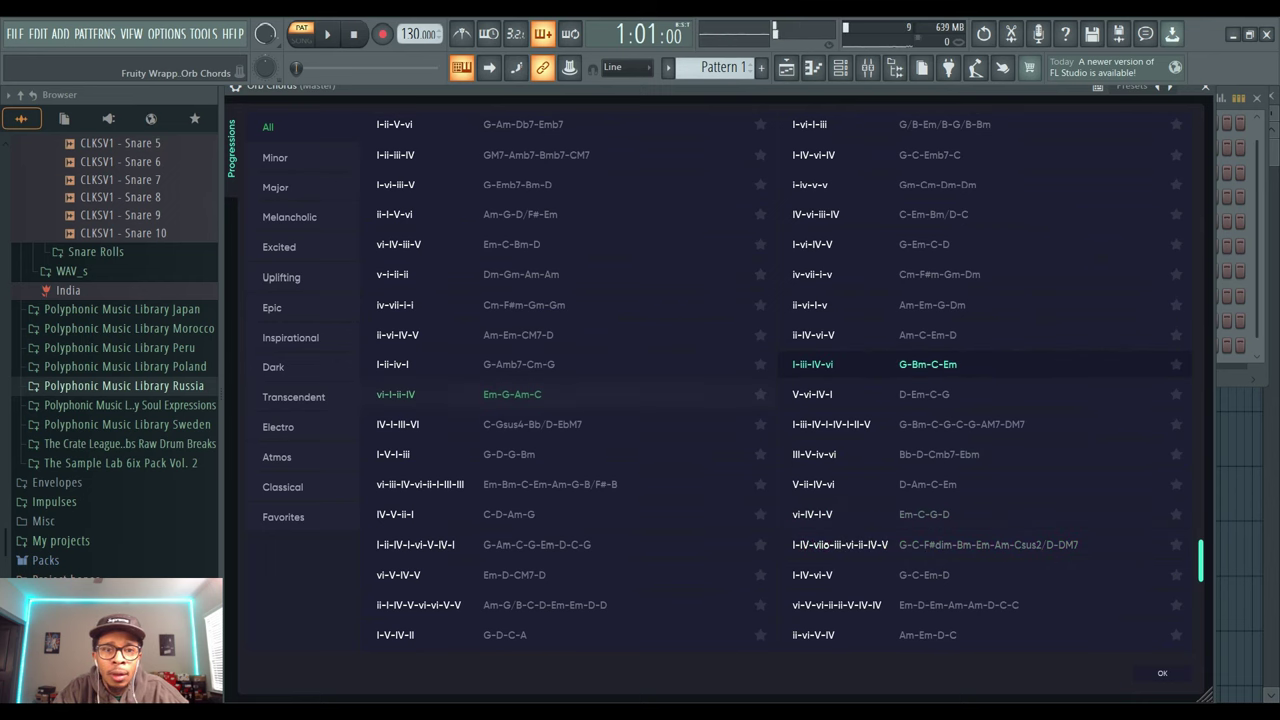
Compare the Dark progressions I-II-III-II and i-VI-i-VI, and load I-II-III-II (Gsus2-AbM7-Bbsus2-AbM7) as the chord progression.
{"action": "left_click", "coordinate": [274, 367]}
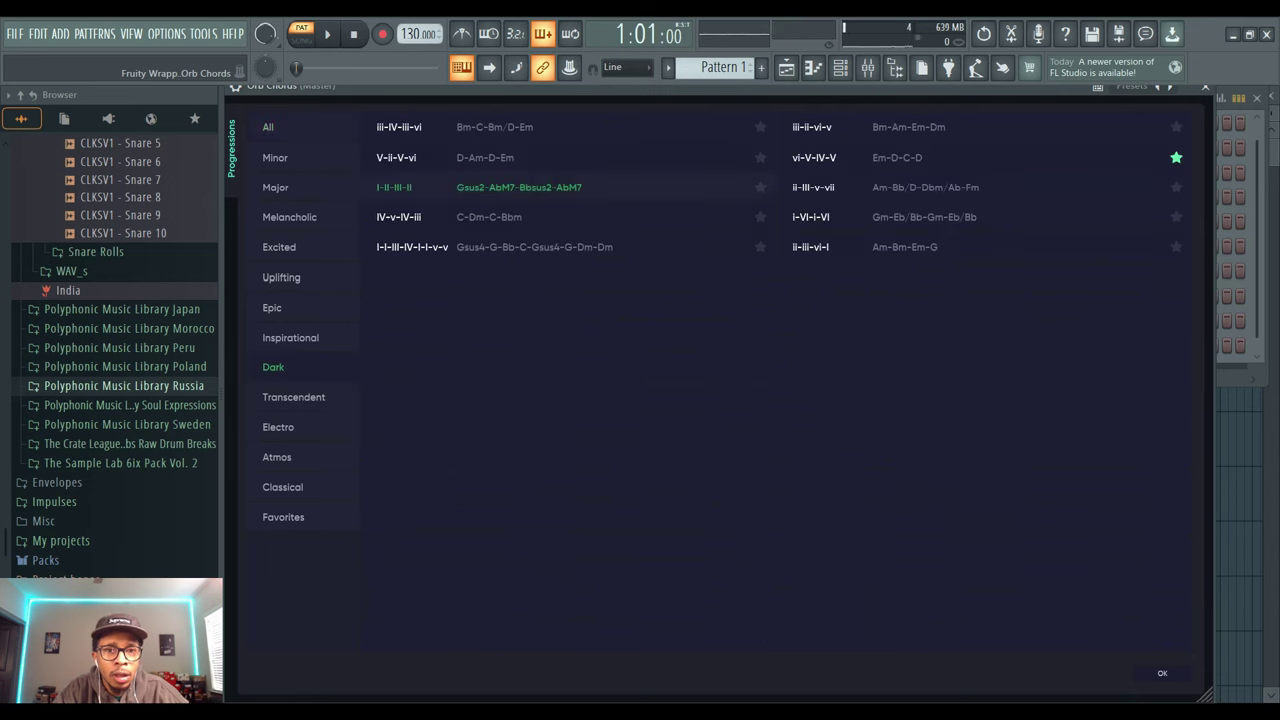
{"action": "left_click", "coordinate": [520, 187]}
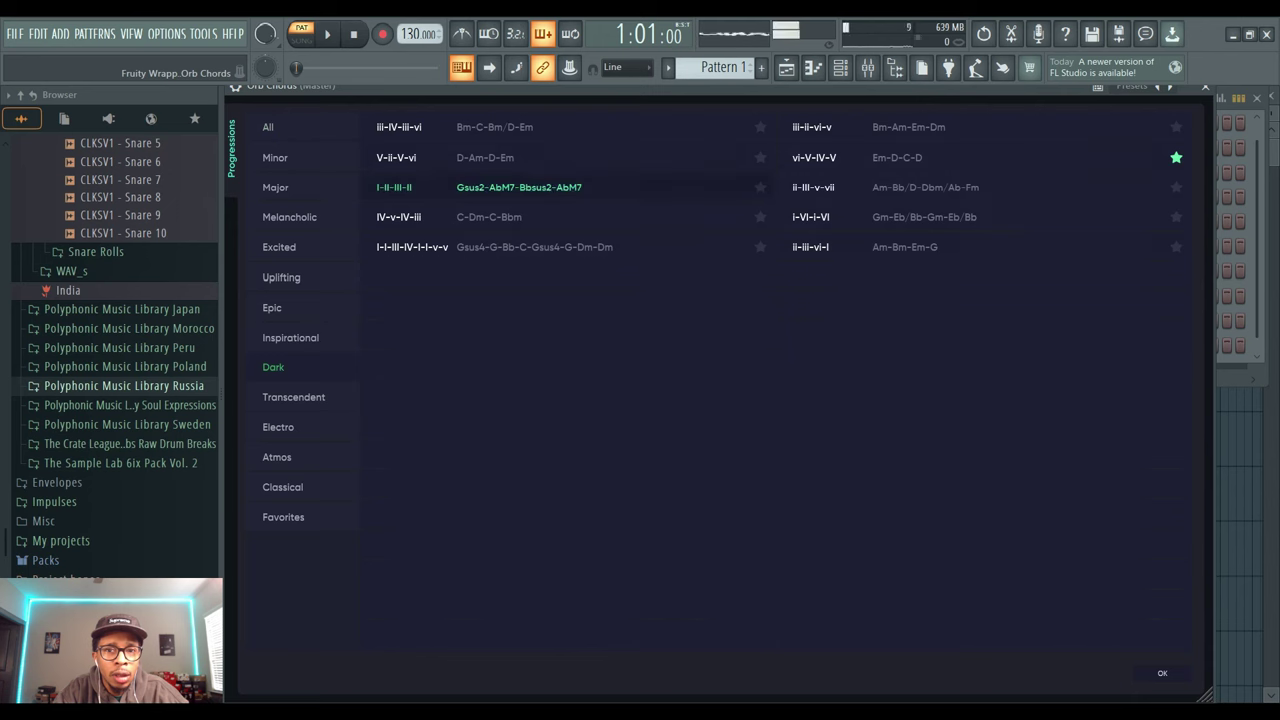
{"action": "left_click", "coordinate": [920, 217]}
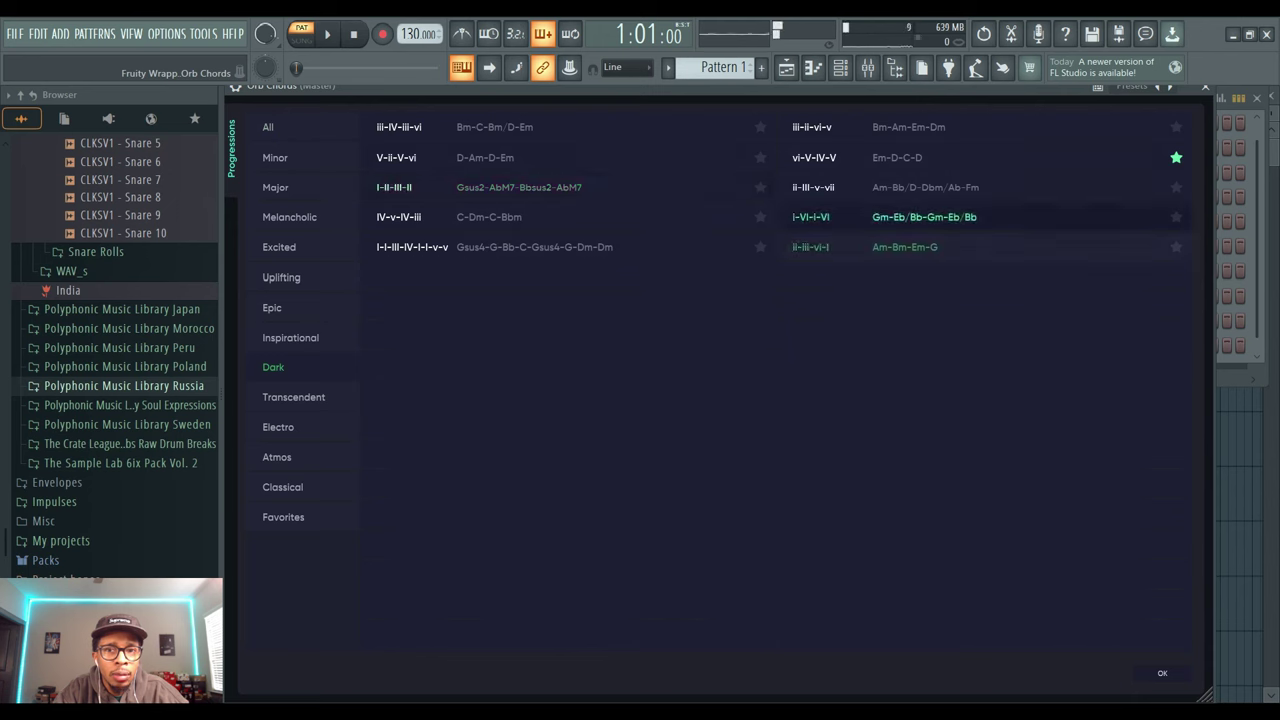
{"action": "left_click", "coordinate": [520, 187]}
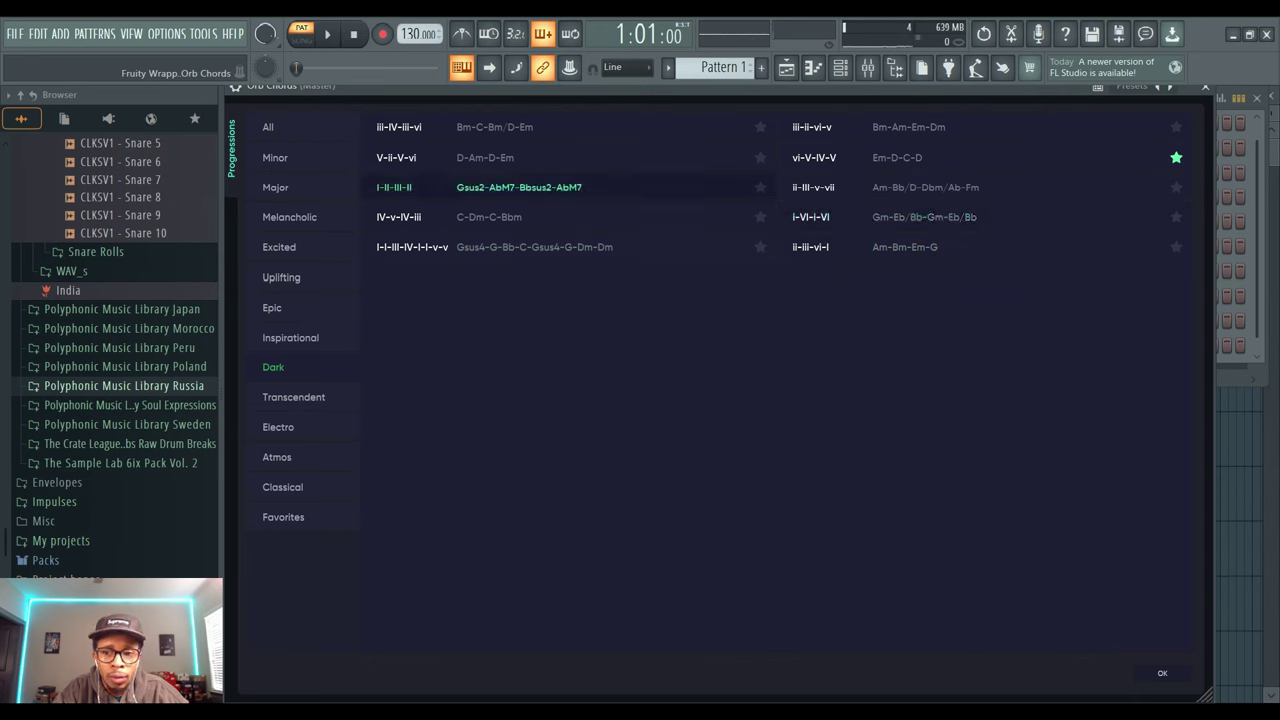
{"action": "left_click", "coordinate": [1162, 673]}
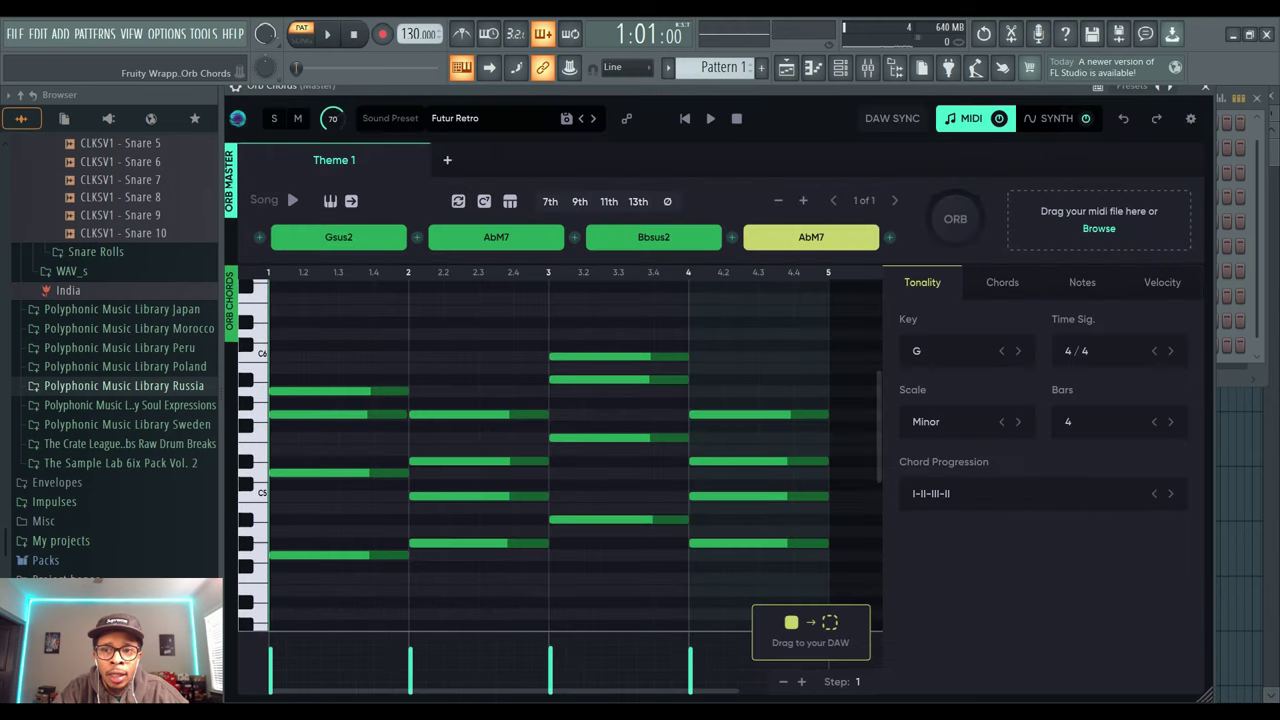
Change the first chord's type from Sus2 to min, making it Gm.
{"action": "left_click", "coordinate": [1002, 283]}
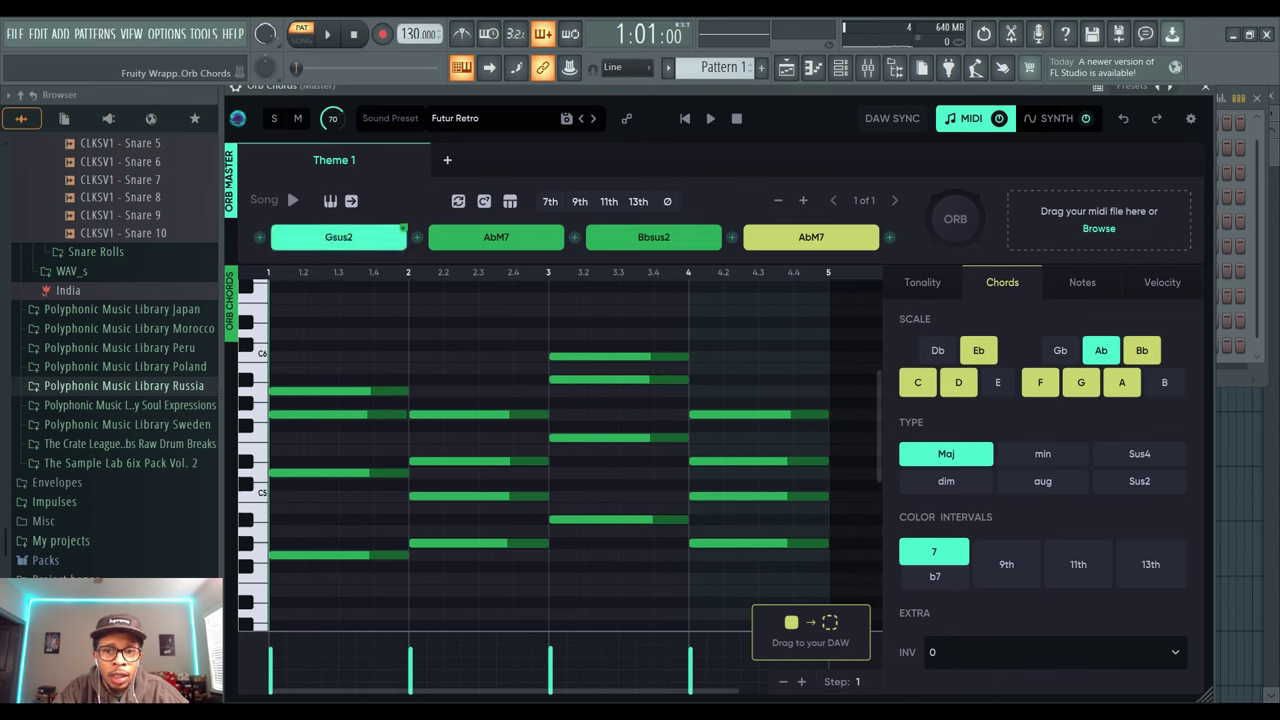
{"action": "left_click", "coordinate": [338, 237]}
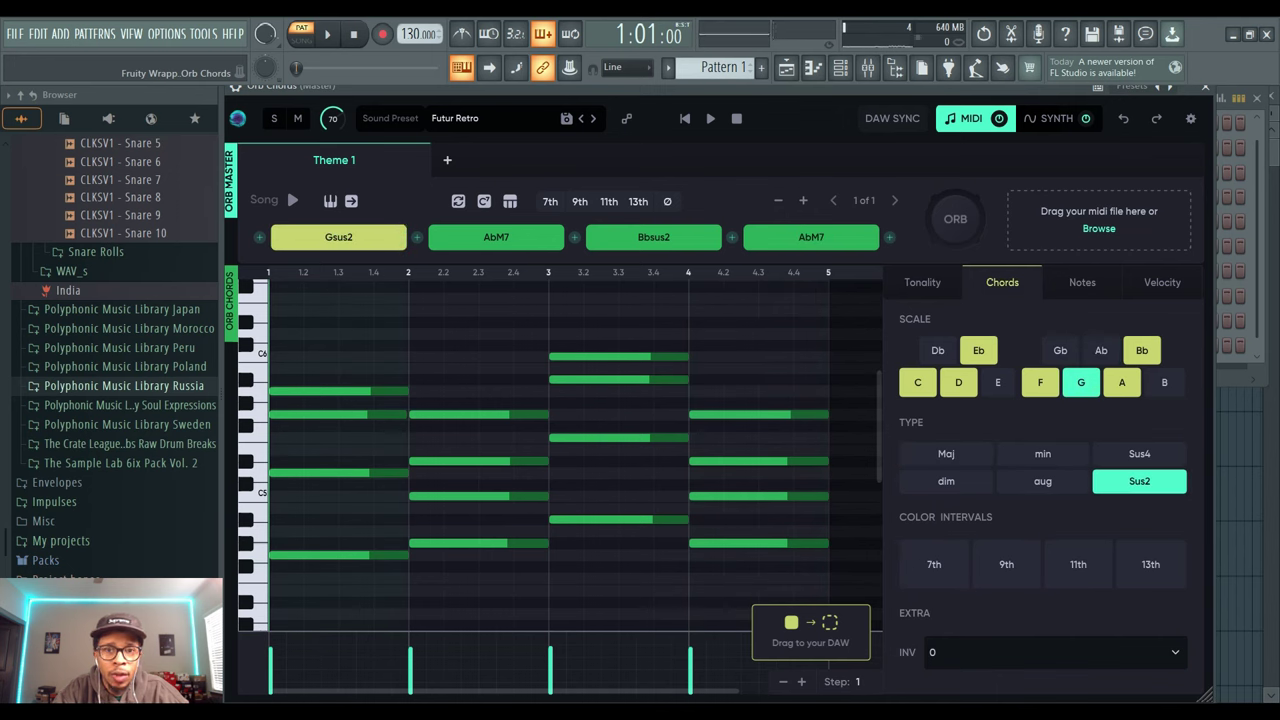
{"action": "left_click", "coordinate": [1043, 453]}
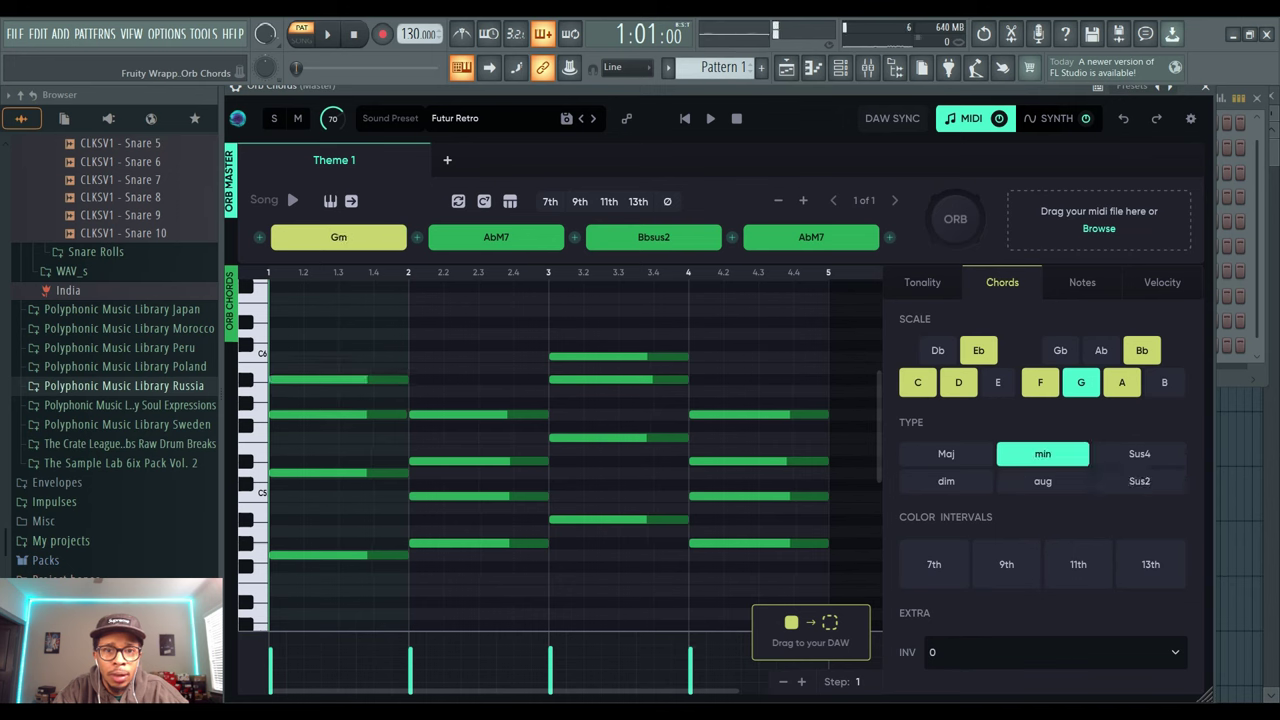
Audition the second, third and fourth chords of the progression one after another.
{"action": "left_click", "coordinate": [496, 237]}
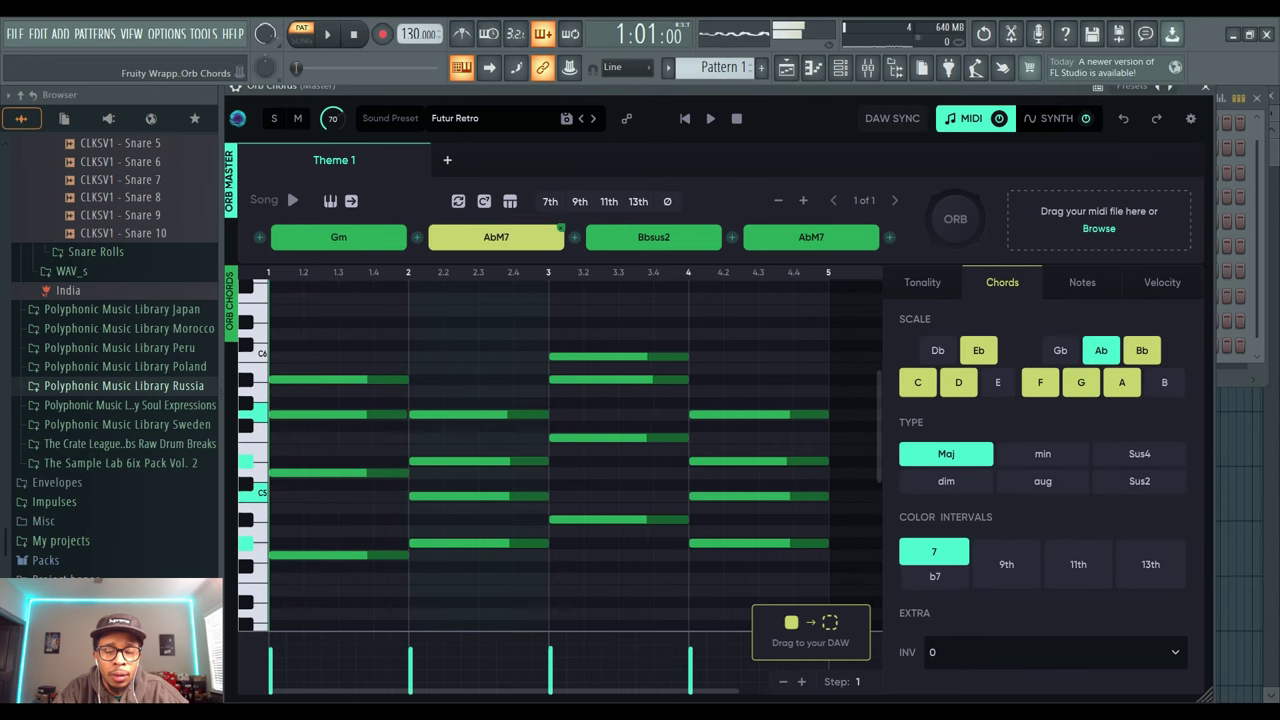
{"action": "left_click", "coordinate": [716, 230]}
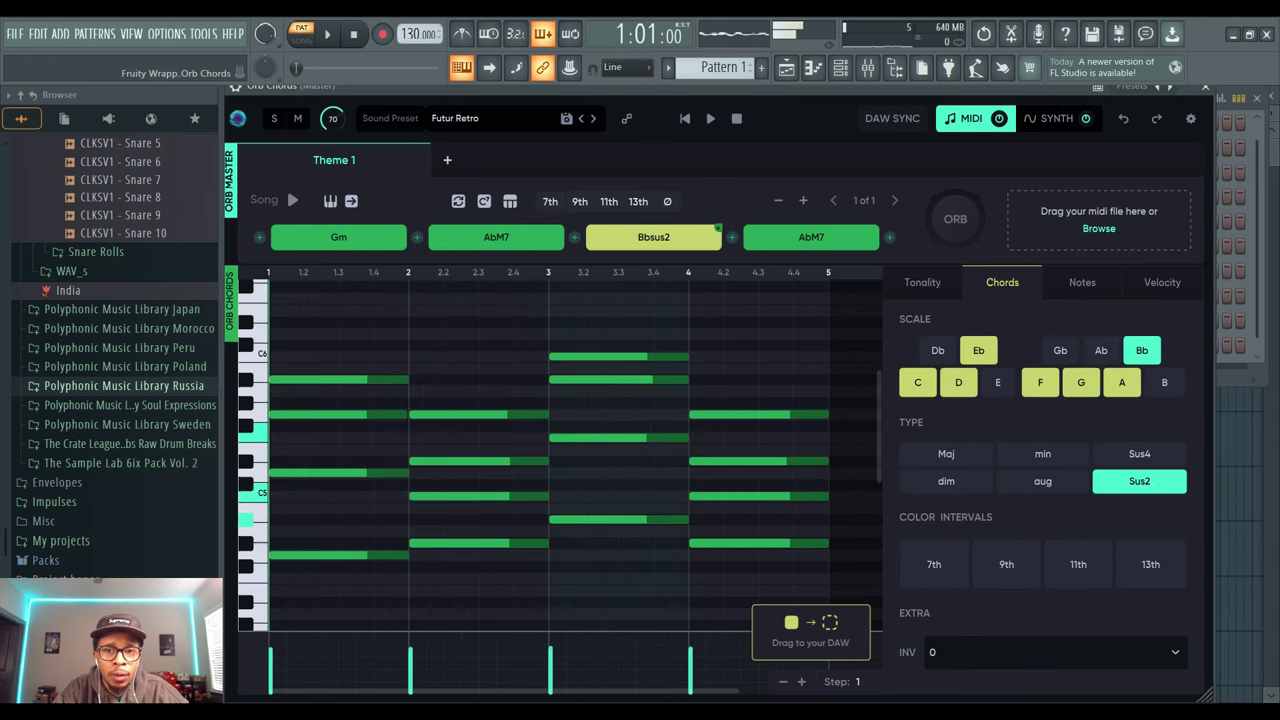
{"action": "left_click", "coordinate": [874, 230]}
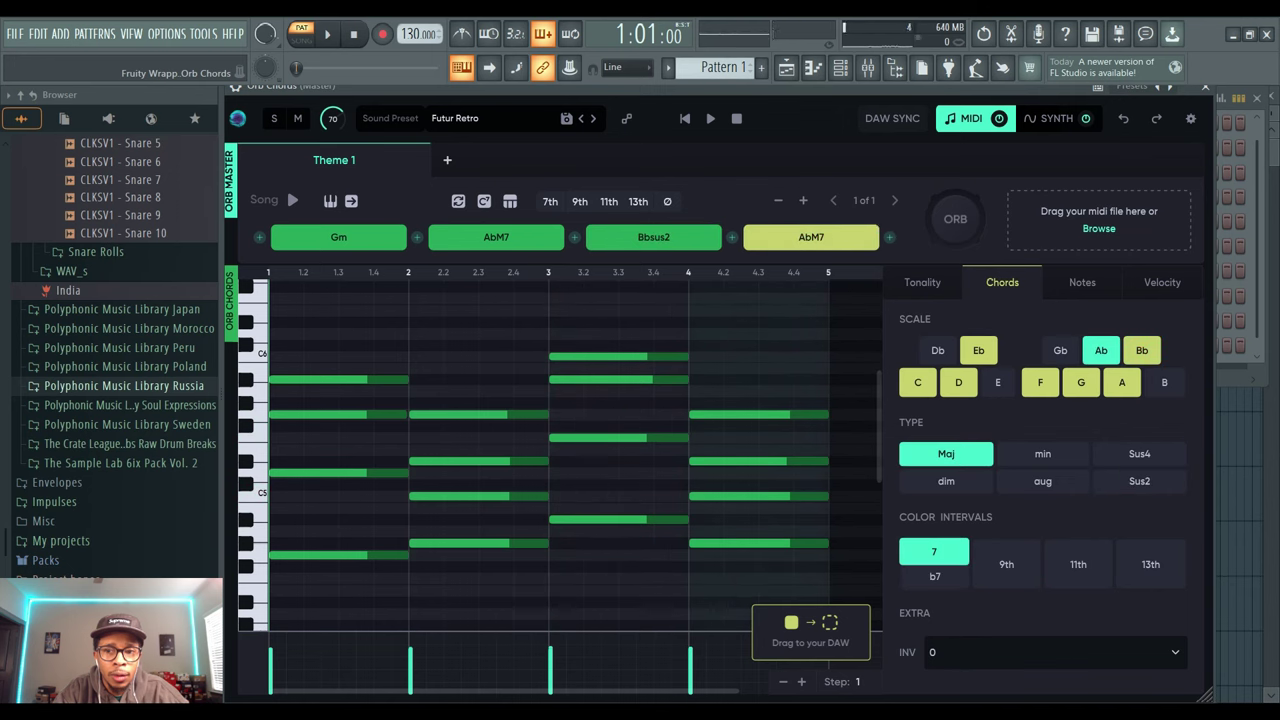
Try the 9 and #11 color intervals and the dim type on the fourth chord.
{"action": "left_click", "coordinate": [1006, 564]}
{"action": "left_click", "coordinate": [1078, 576]}
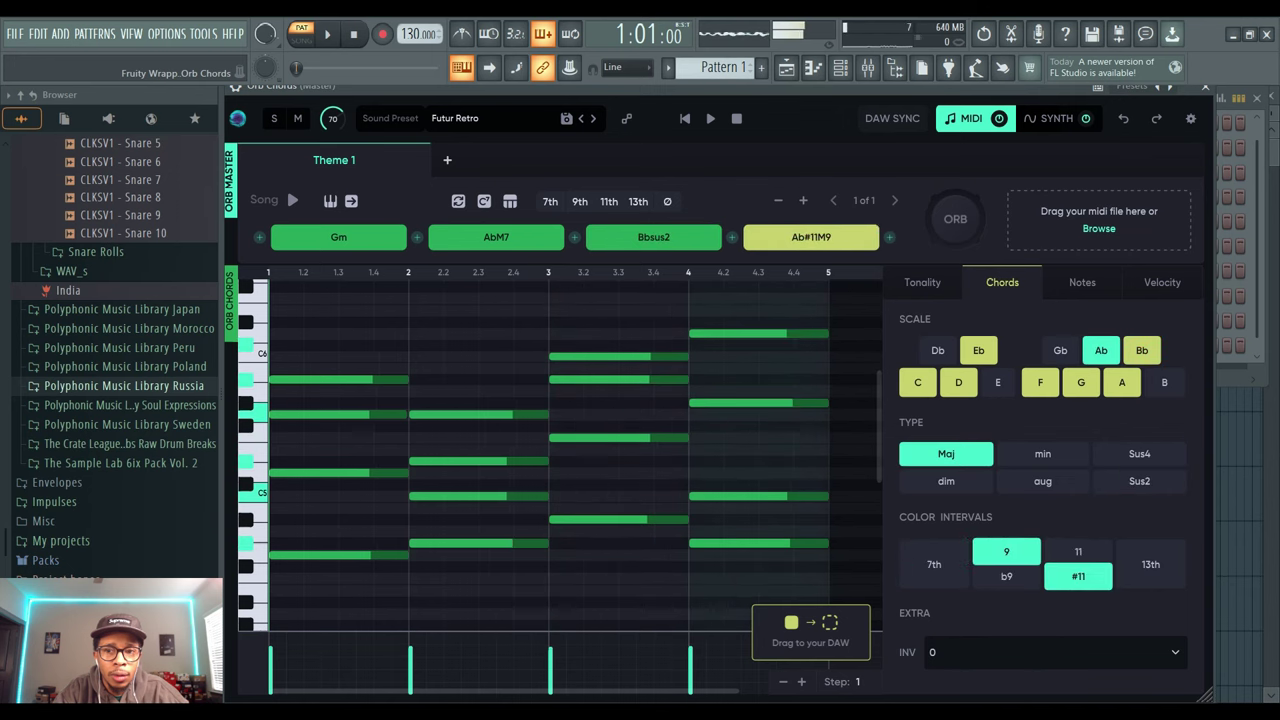
{"action": "left_click", "coordinate": [1006, 552]}
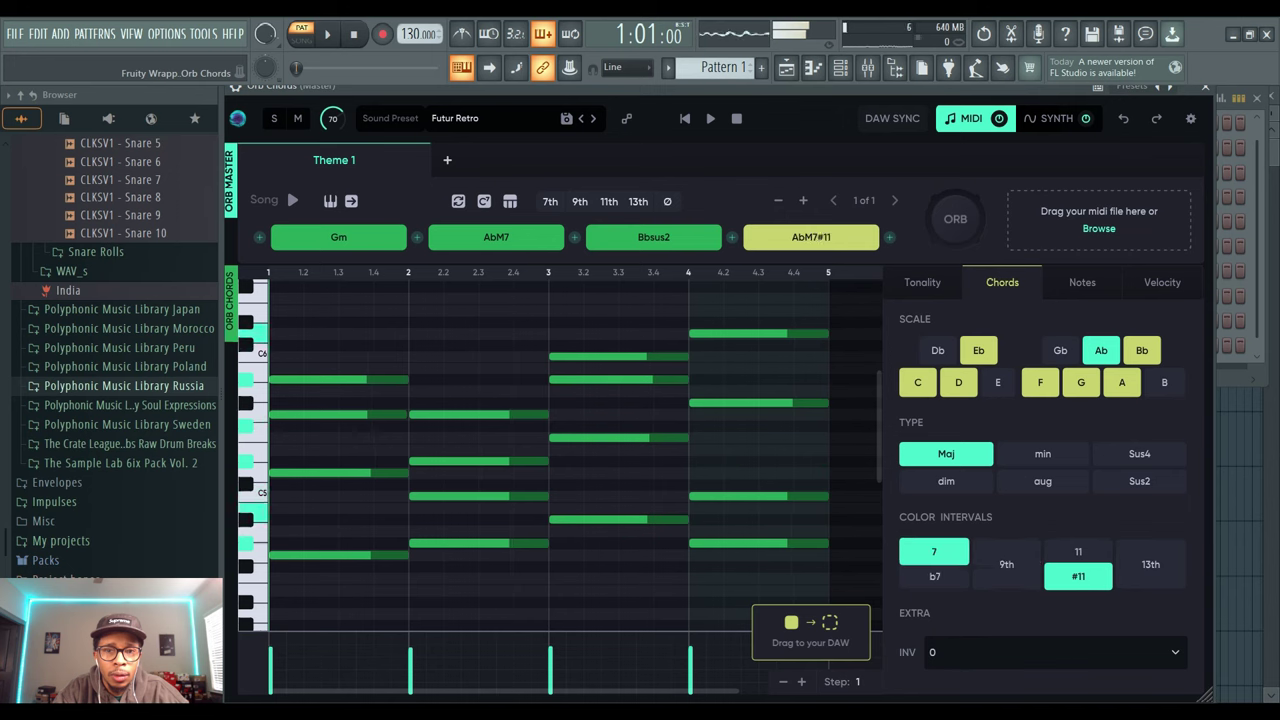
{"action": "left_click", "coordinate": [946, 481]}
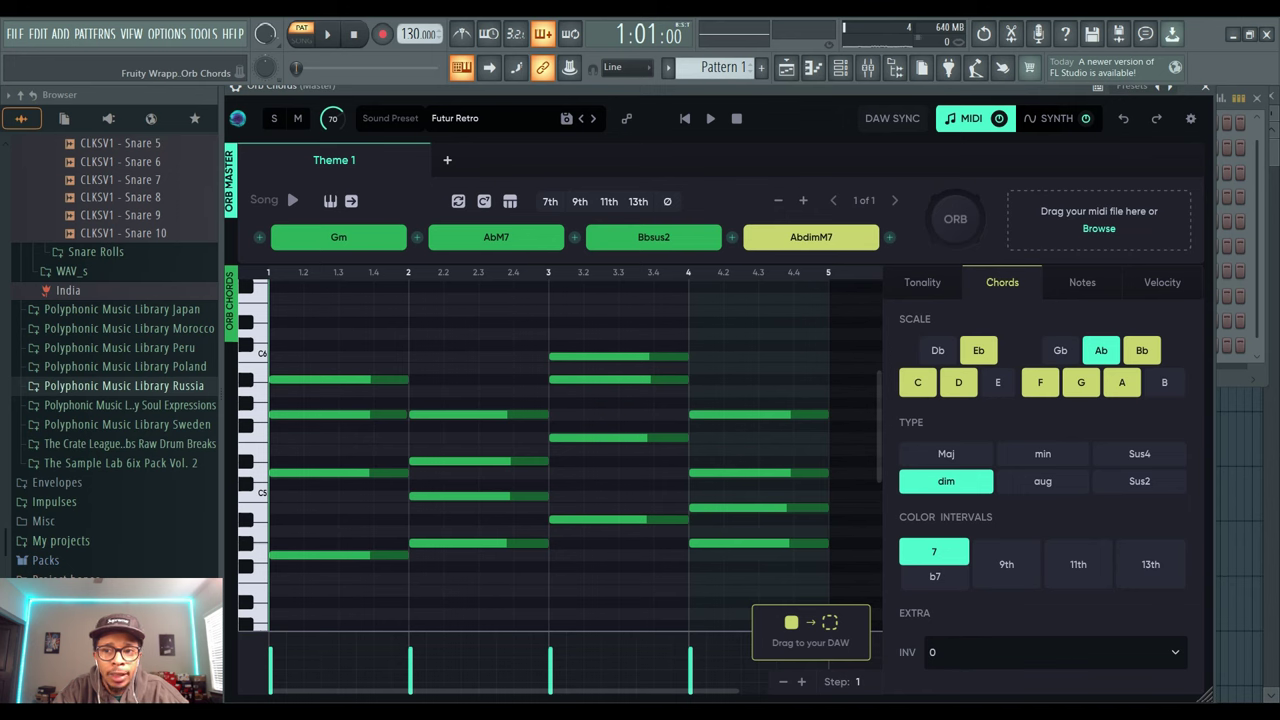
Set the fourth chord's root to Eb, try the min type while auditioning the other chords, and settle on Maj.
{"action": "left_click", "coordinate": [978, 350]}
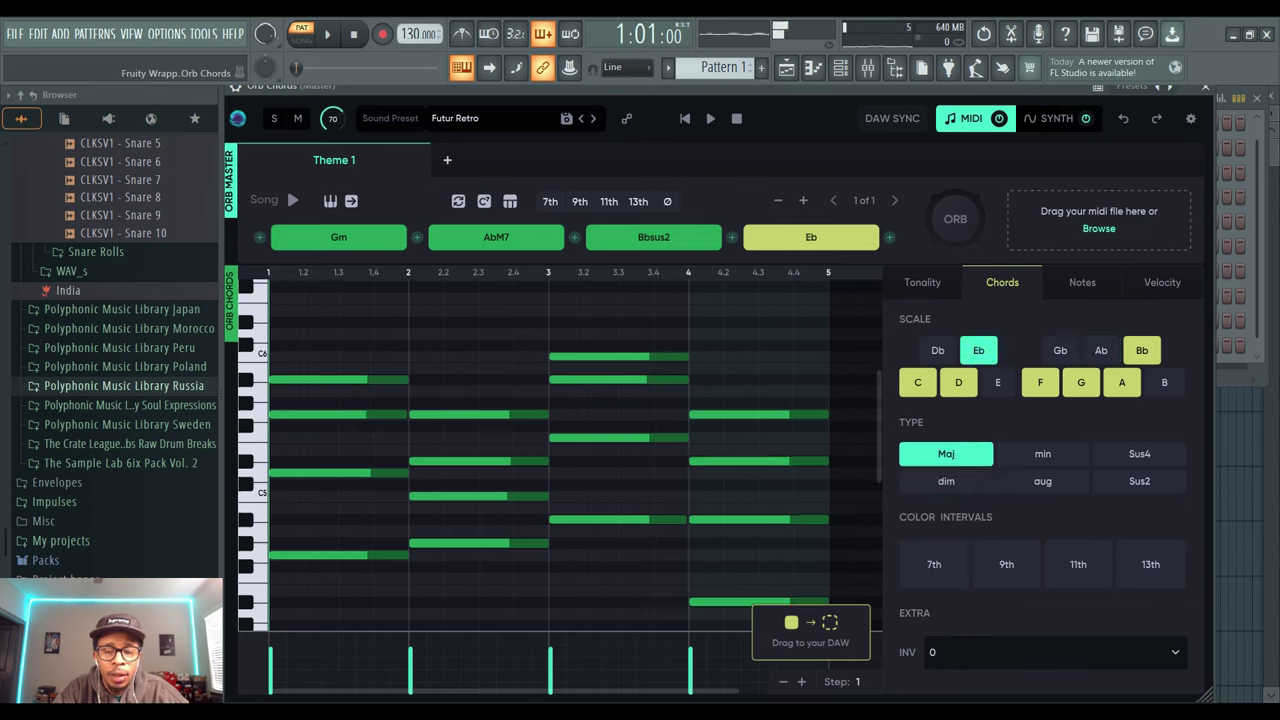
{"action": "left_click", "coordinate": [1042, 454]}
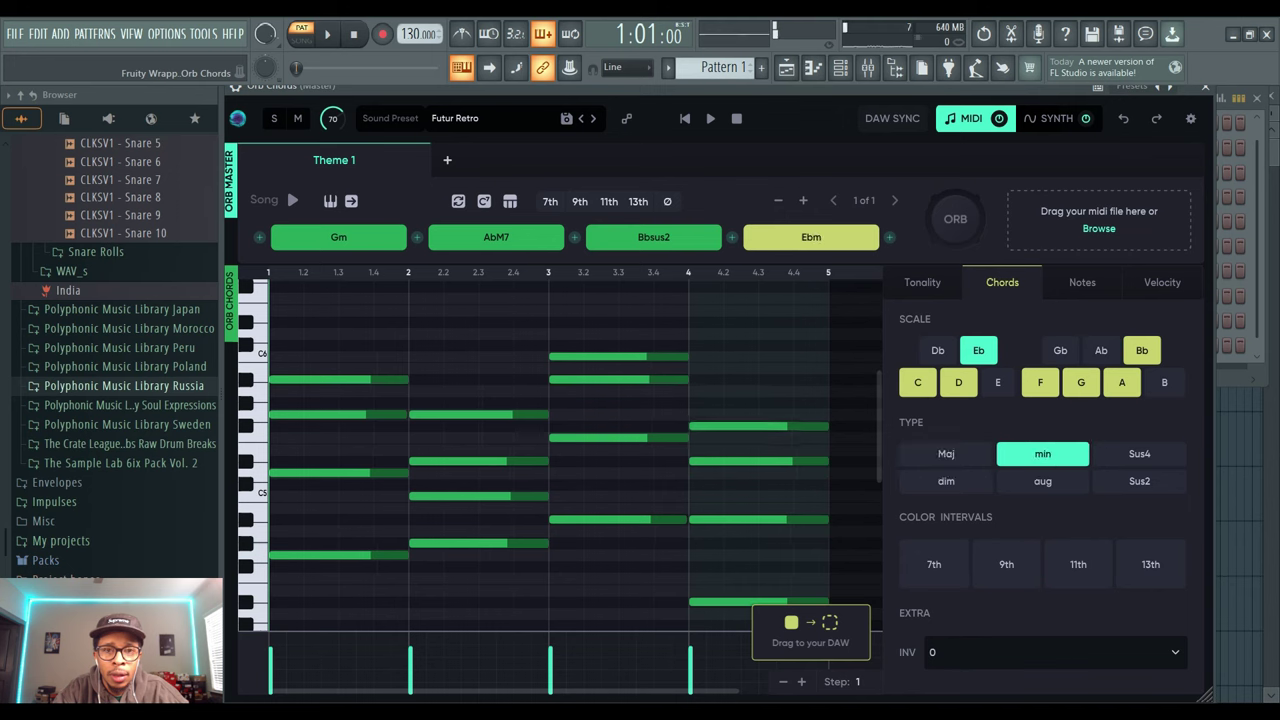
{"action": "left_click", "coordinate": [339, 237]}
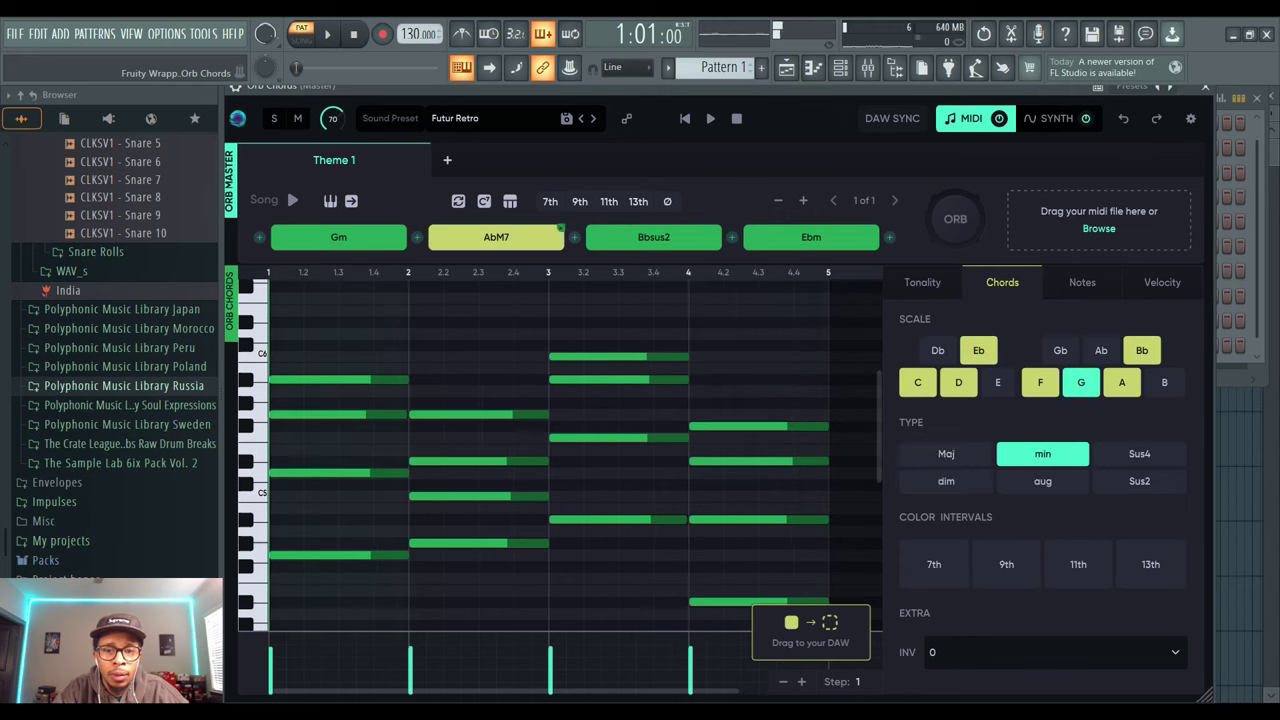
{"action": "left_click", "coordinate": [496, 237]}
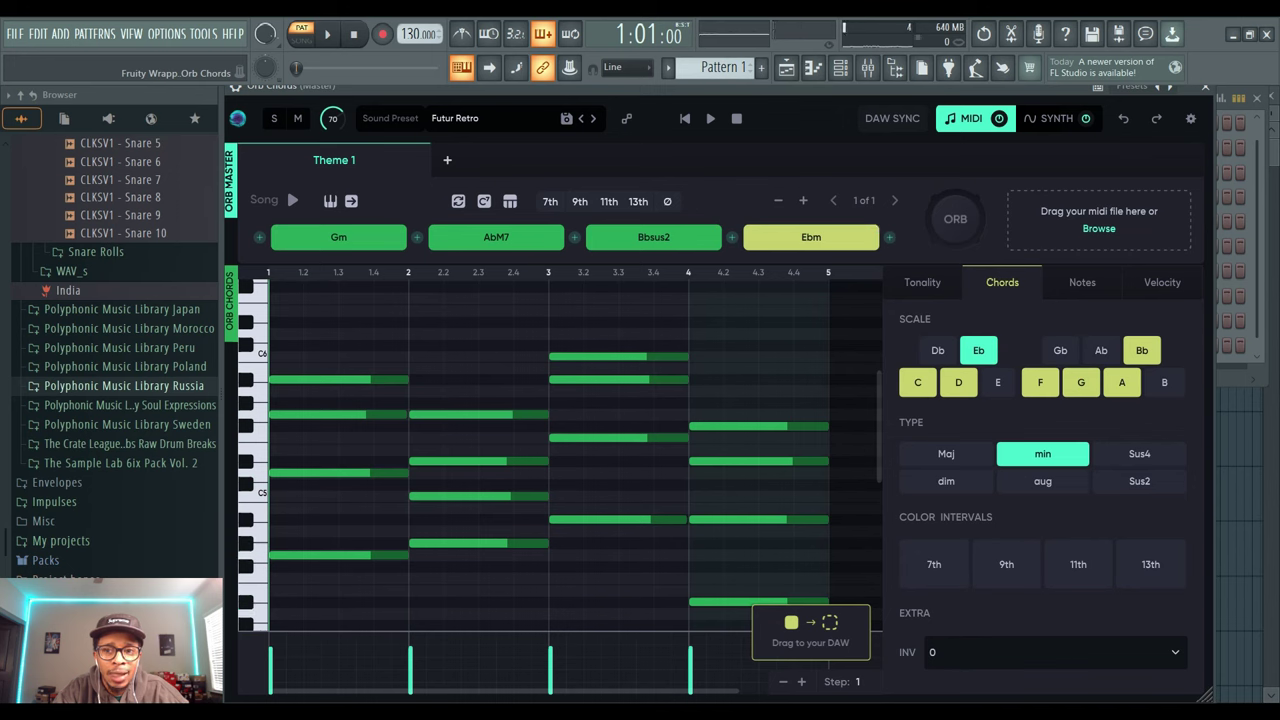
{"action": "left_click", "coordinate": [946, 454]}
{"action": "left_click", "coordinate": [654, 237]}
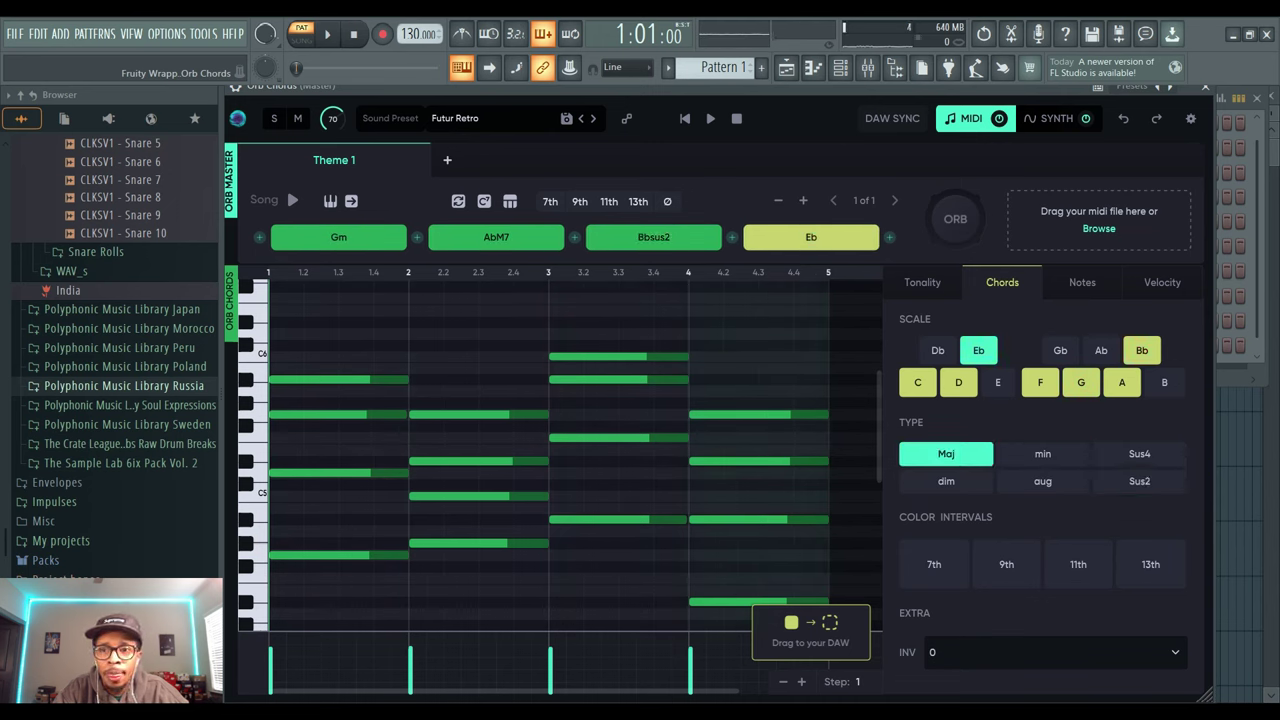
Move Orb Chords aside, transfer its MIDI progression onto the Heat Up 3 64bit channel, and set the project tempo to 138.
{"action": "left_click_drag", "start_coordinate": [1010, 87], "coordinate": [717, 87]}
{"action": "left_click_drag", "start_coordinate": [405, 86], "coordinate": [285, 86]}
{"action": "left_click_drag", "start_coordinate": [396, 632], "coordinate": [987, 300]}
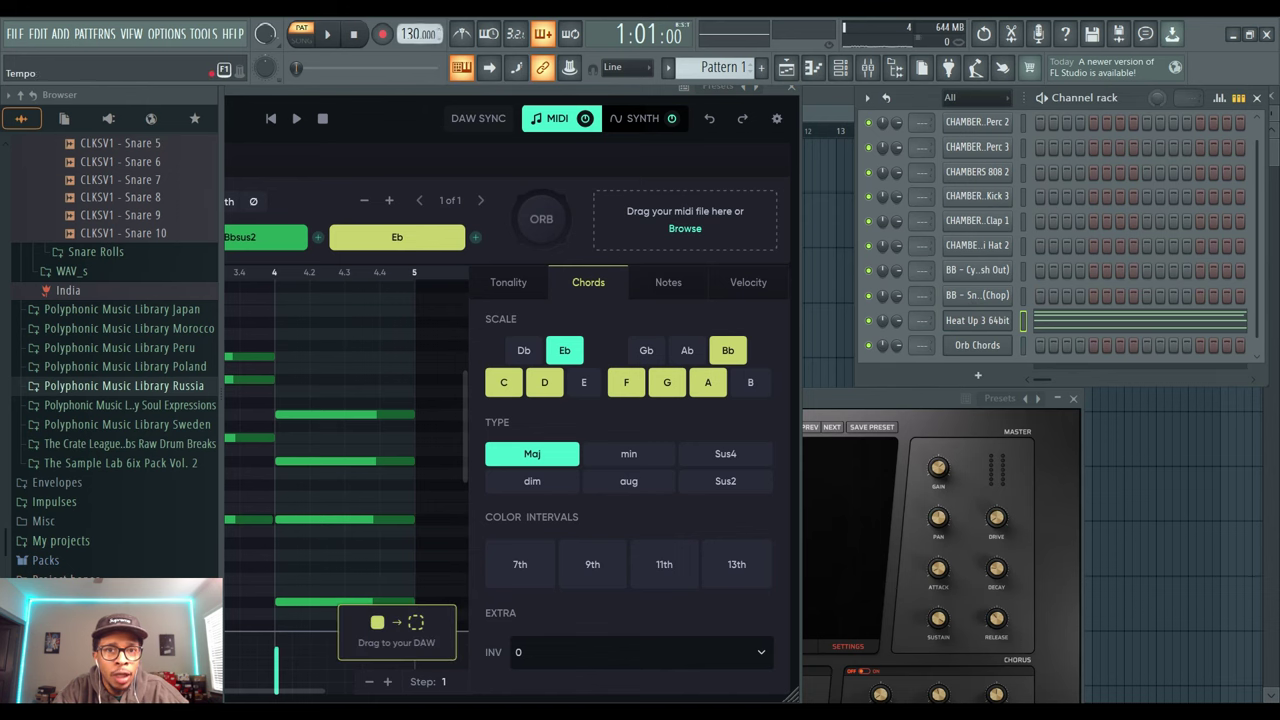
{"action": "left_click_drag", "start_coordinate": [412, 34], "coordinate": [412, 28]}
Bring the Heat Up 3 window into full view and load the Connection preset from the Certified expansion's Keys category.
{"action": "left_click_drag", "start_coordinate": [893, 398], "coordinate": [887, 182]}
{"action": "left_click", "coordinate": [619, 210]}
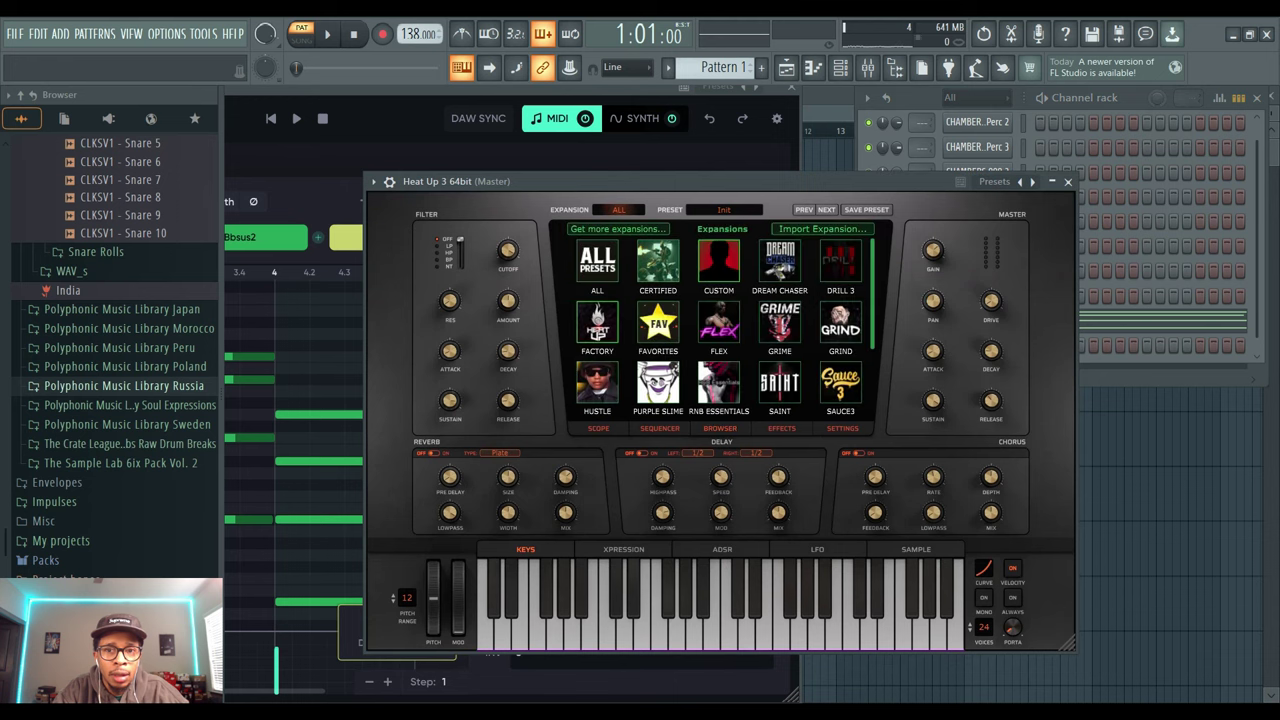
{"action": "left_click", "coordinate": [658, 260]}
{"action": "left_click", "coordinate": [640, 345]}
{"action": "left_click", "coordinate": [762, 282]}
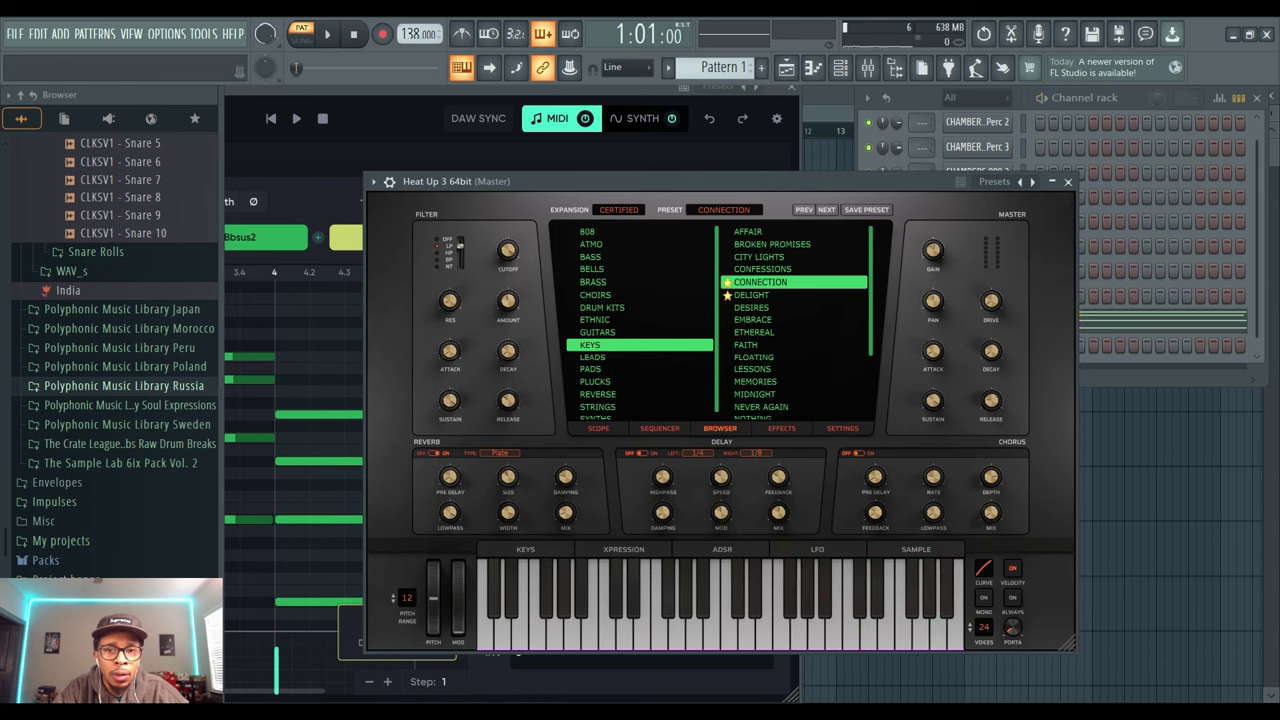
Audition the chord progression with the Connection preset and move the Heat Up 3 window aside.
{"action": "key", "text": "space"}
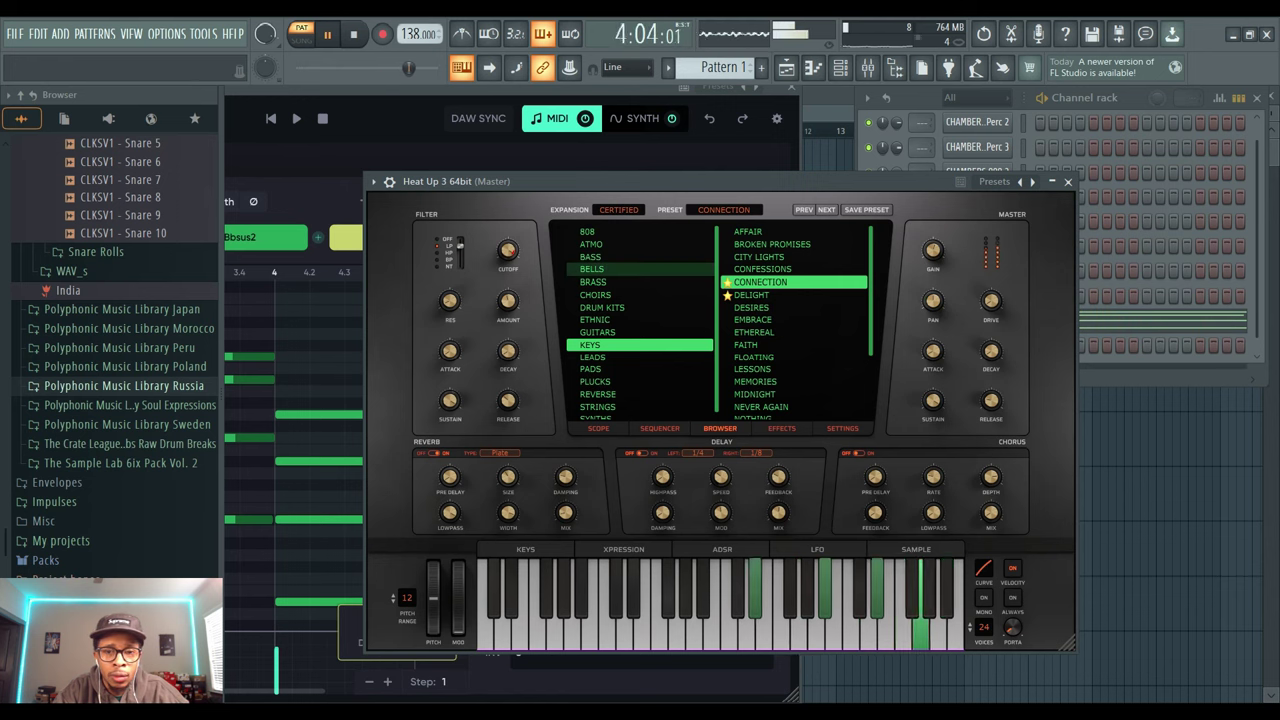
{"action": "key", "text": "space"}
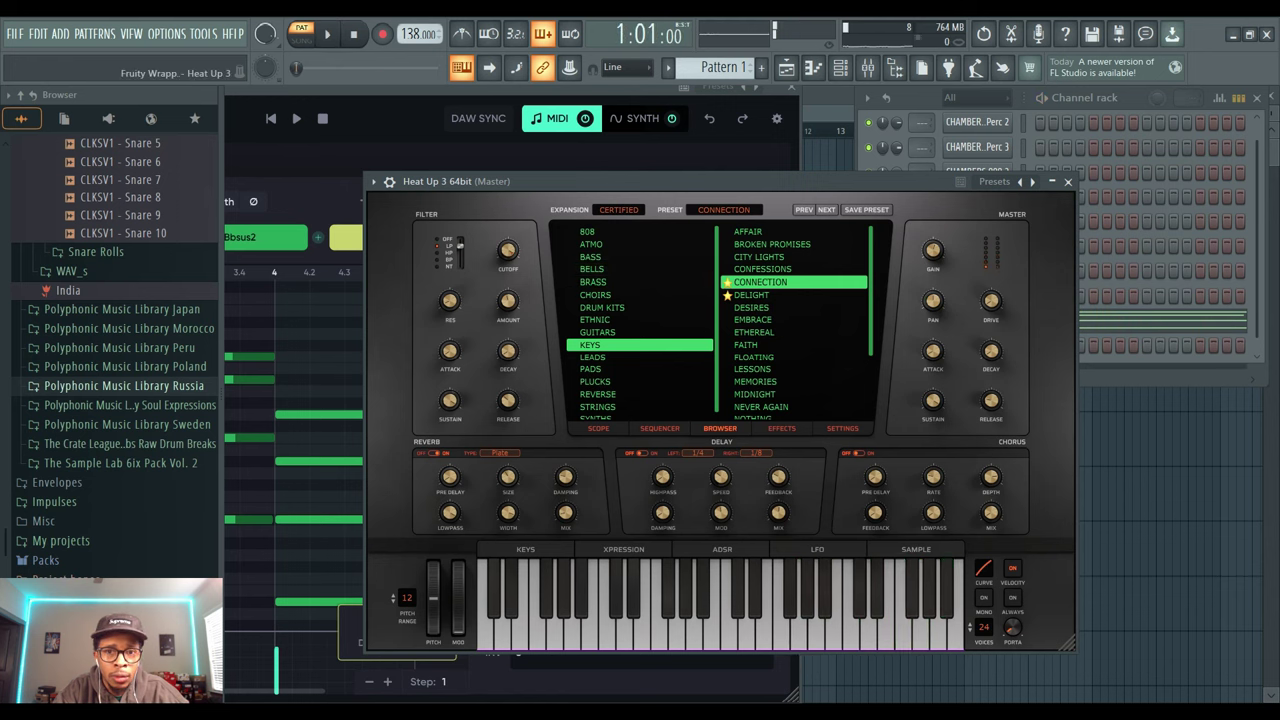
{"action": "left_click_drag", "start_coordinate": [600, 182], "coordinate": [693, 231]}
{"action": "left_click_drag", "start_coordinate": [566, 229], "coordinate": [978, 387]}
Add an Orb Melody channel and position its window clear of the channel rack.
{"action": "left_click", "coordinate": [978, 375]}
{"action": "left_click", "coordinate": [950, 340]}
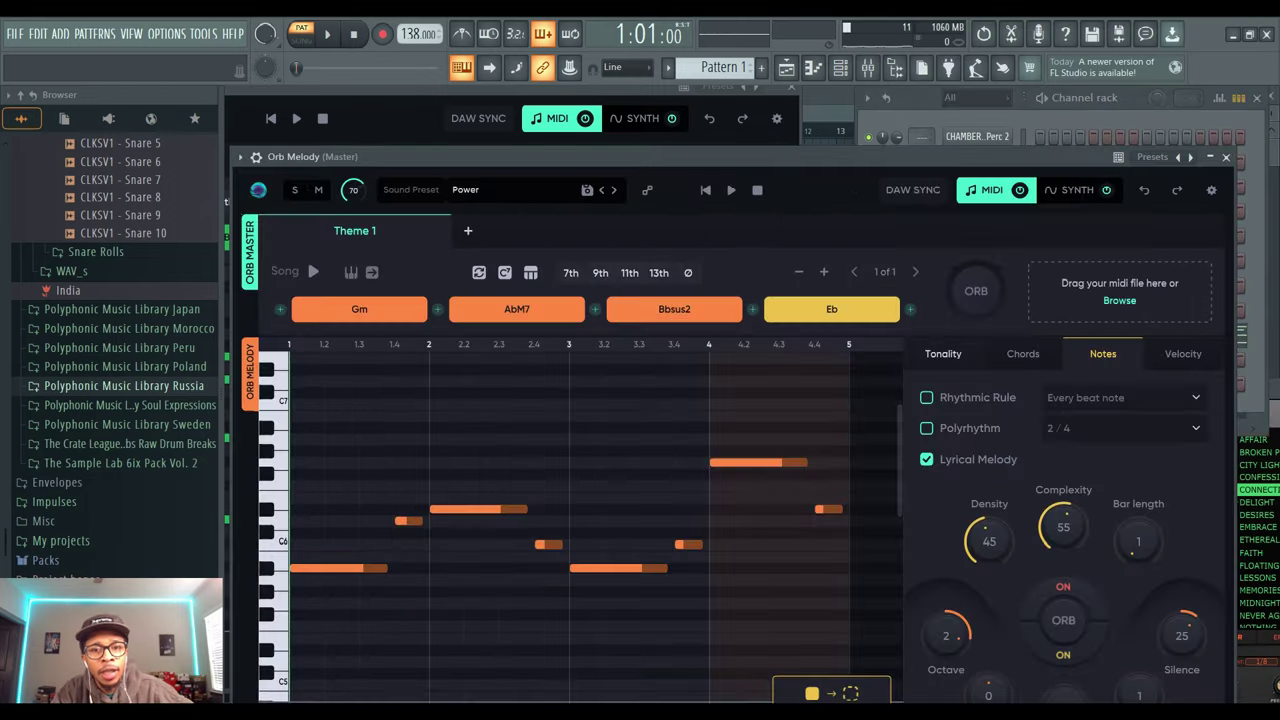
{"action": "left_click_drag", "start_coordinate": [735, 157], "coordinate": [489, 85]}
{"action": "left_click_drag", "start_coordinate": [354, 84], "coordinate": [208, 84]}
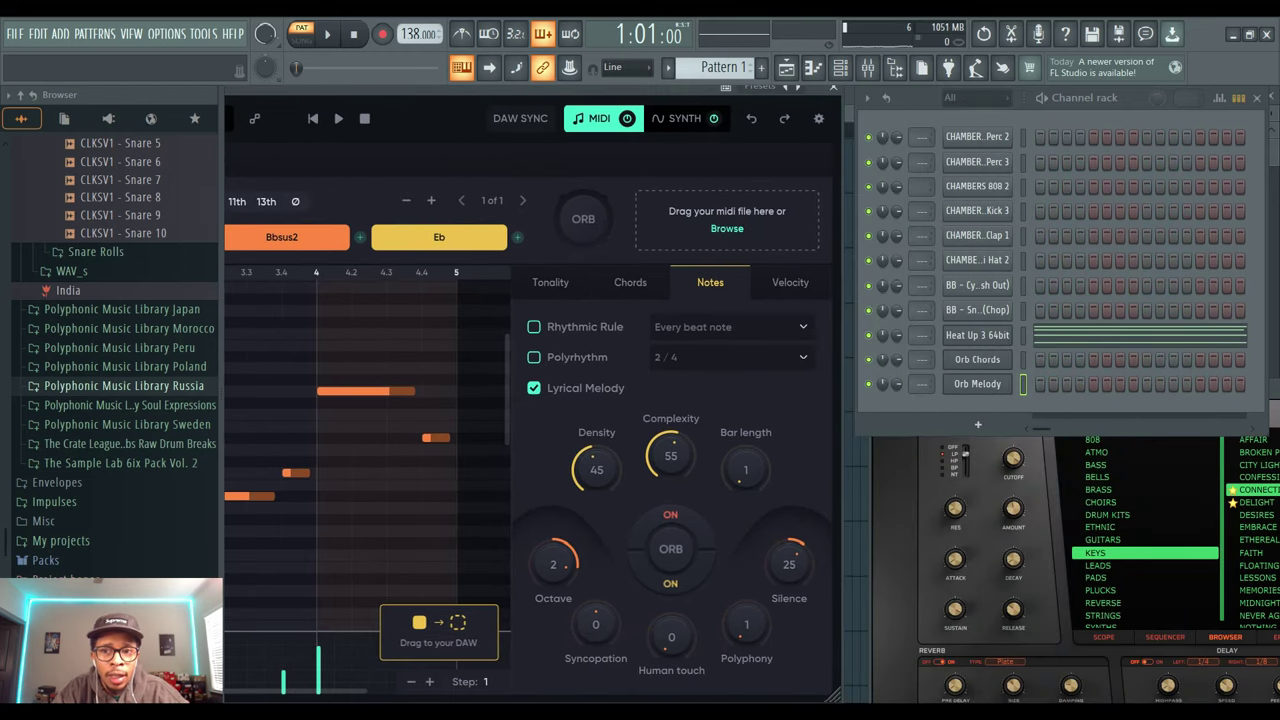
Clone the Heat Up 3 64bit channel, transfer Orb Melody's MIDI onto the clone, and lower the clone's volume.
{"action": "right_click", "coordinate": [966, 330]}
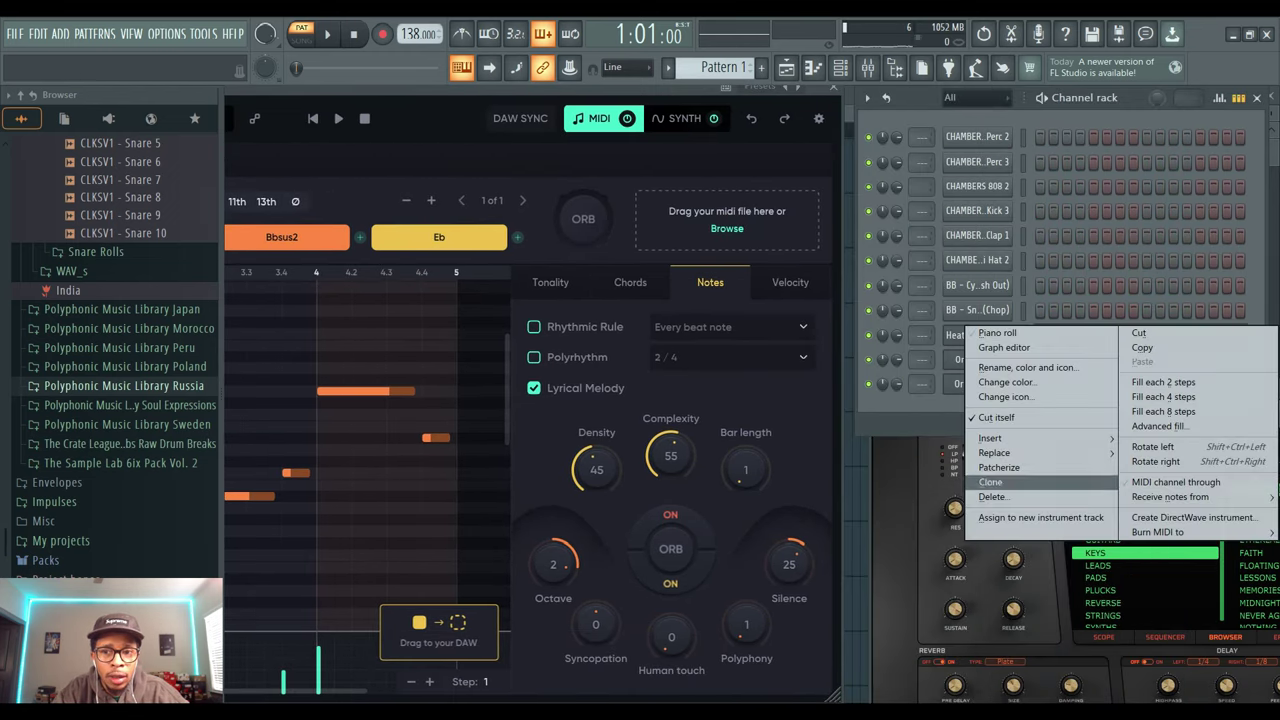
{"action": "left_click", "coordinate": [991, 482]}
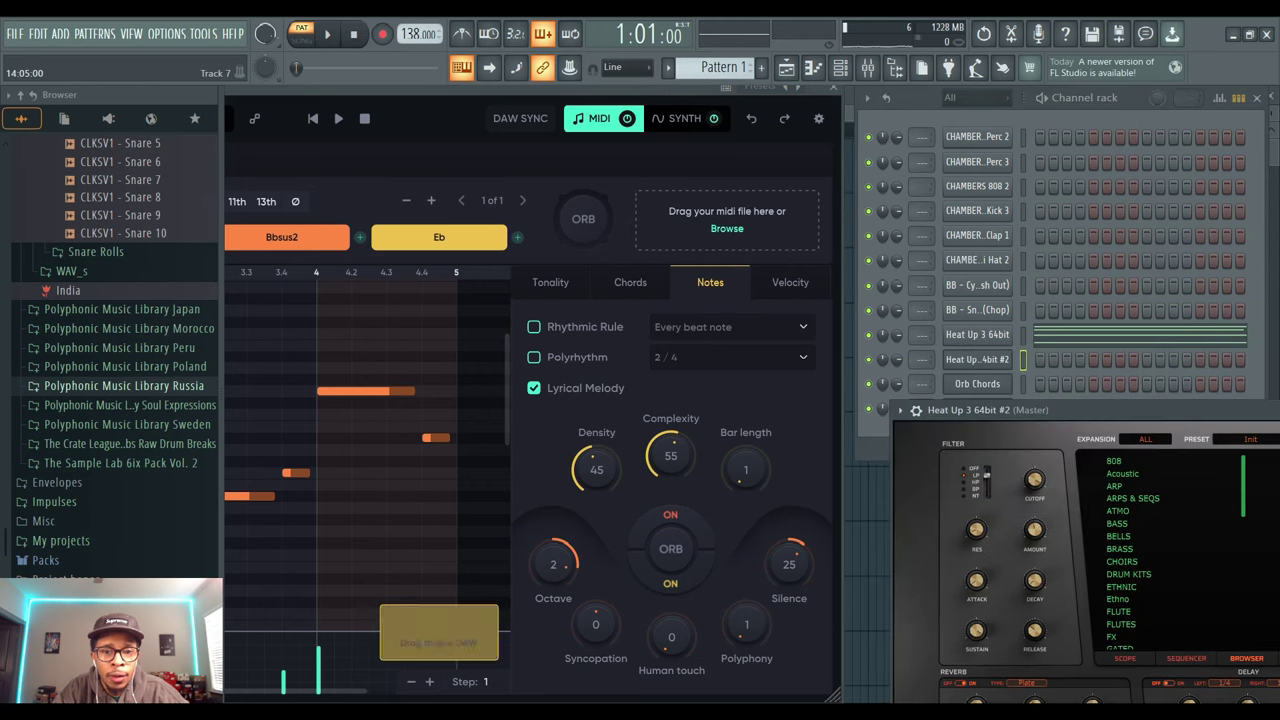
{"action": "left_click_drag", "start_coordinate": [439, 632], "coordinate": [978, 359]}
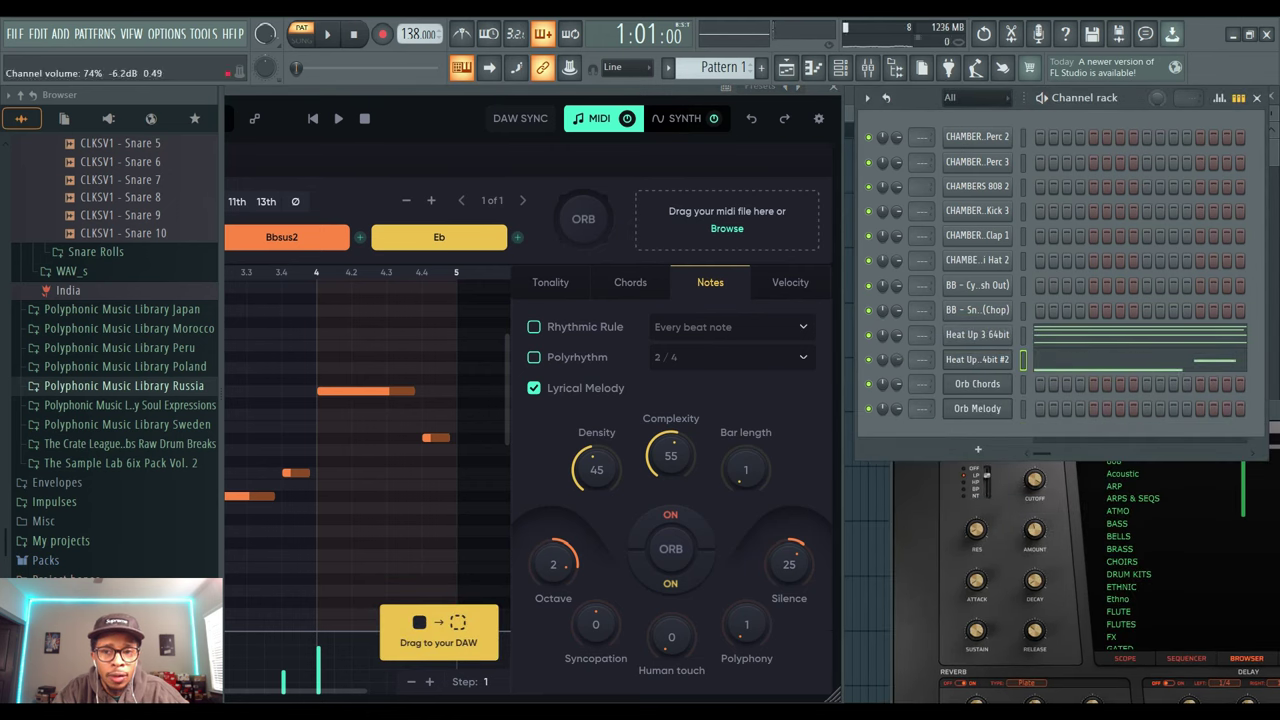
{"action": "left_click_drag", "start_coordinate": [897, 359], "coordinate": [897, 367]}
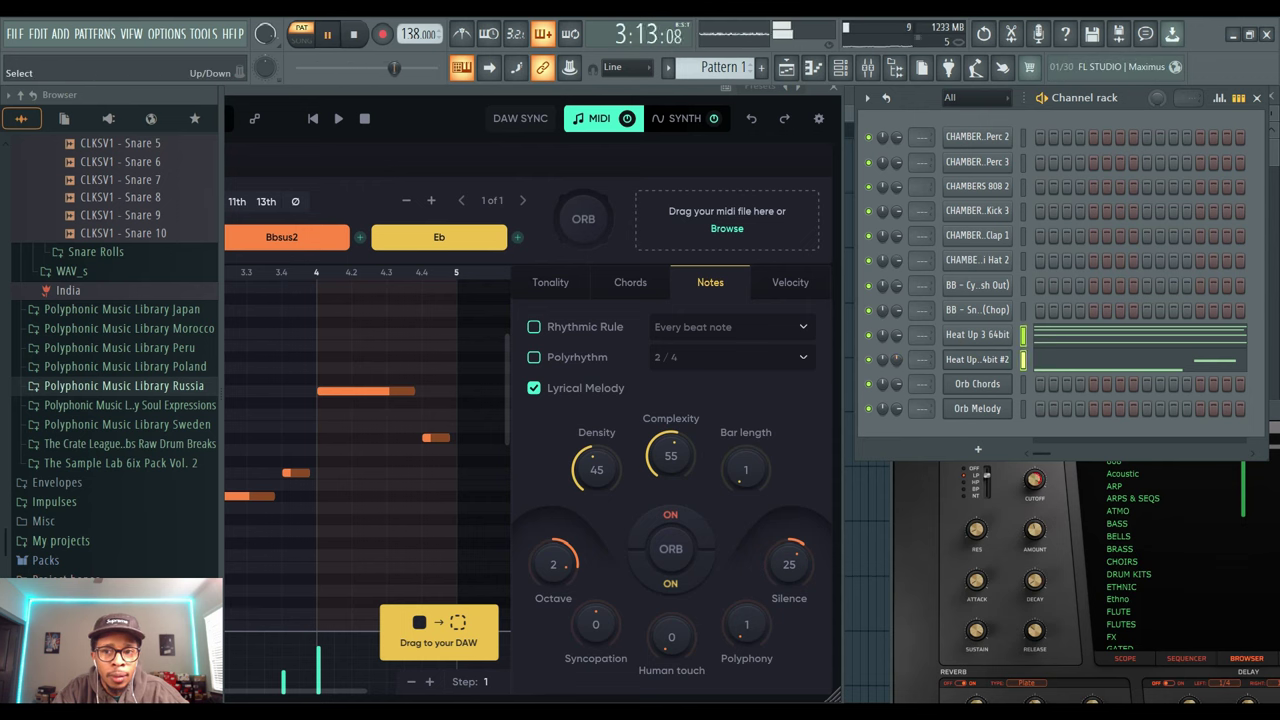
Move both Heat Up 3 channels above the drum channels in the channel rack and stop playback.
{"action": "key", "text": "alt+Up"}
{"action": "key", "text": "alt+Up"}
{"action": "key", "text": "alt+Up"}
{"action": "key", "text": "alt+Up"}
{"action": "key", "text": "alt+Up"}
{"action": "key", "text": "alt+Up"}
{"action": "key", "text": "alt+Up"}
{"action": "key", "text": "alt+Up"}
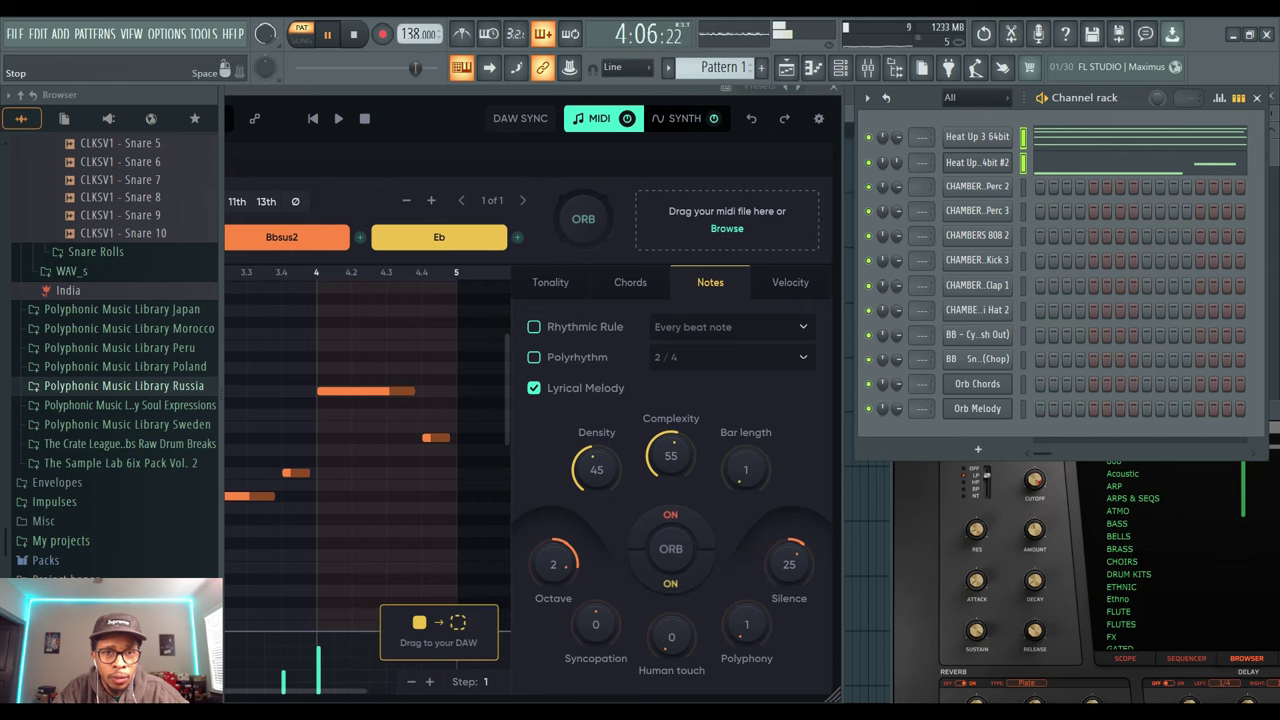
{"action": "key", "text": "space"}
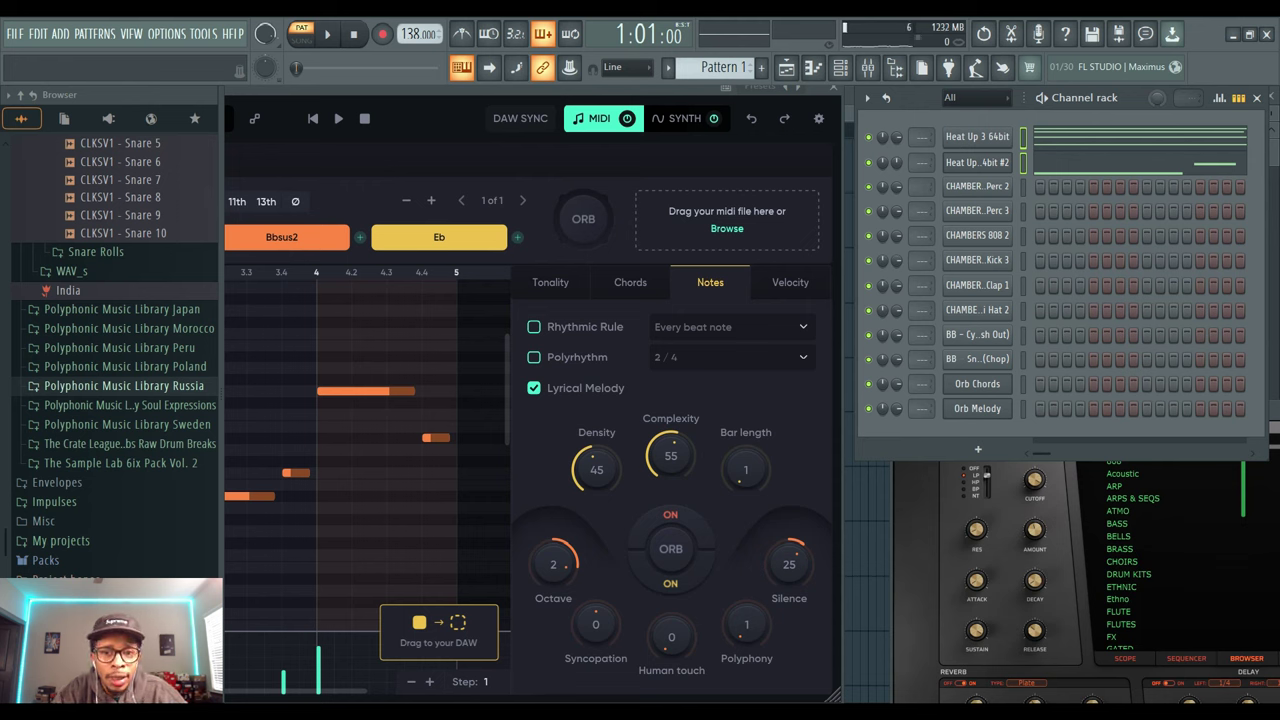
Set Orb Melody's Density to 75 and transfer the resulting MIDI melody onto the second Heat Up 3 channel.
{"action": "left_click", "coordinate": [597, 469]}
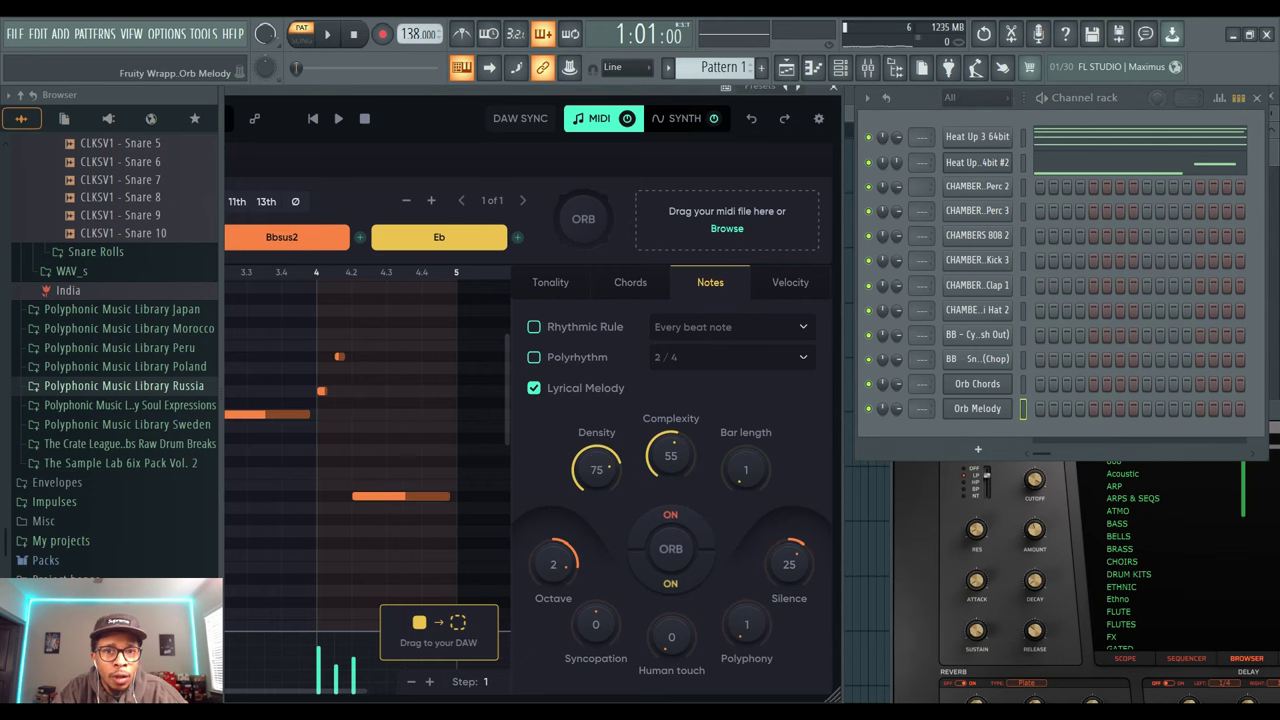
{"action": "left_click_drag", "start_coordinate": [560, 88], "coordinate": [483, 99]}
{"action": "left_click_drag", "start_coordinate": [361, 643], "coordinate": [972, 135]}
Play the pattern and set the second Heat Up 3 channel's volume to 58%.
{"action": "key", "text": "space"}
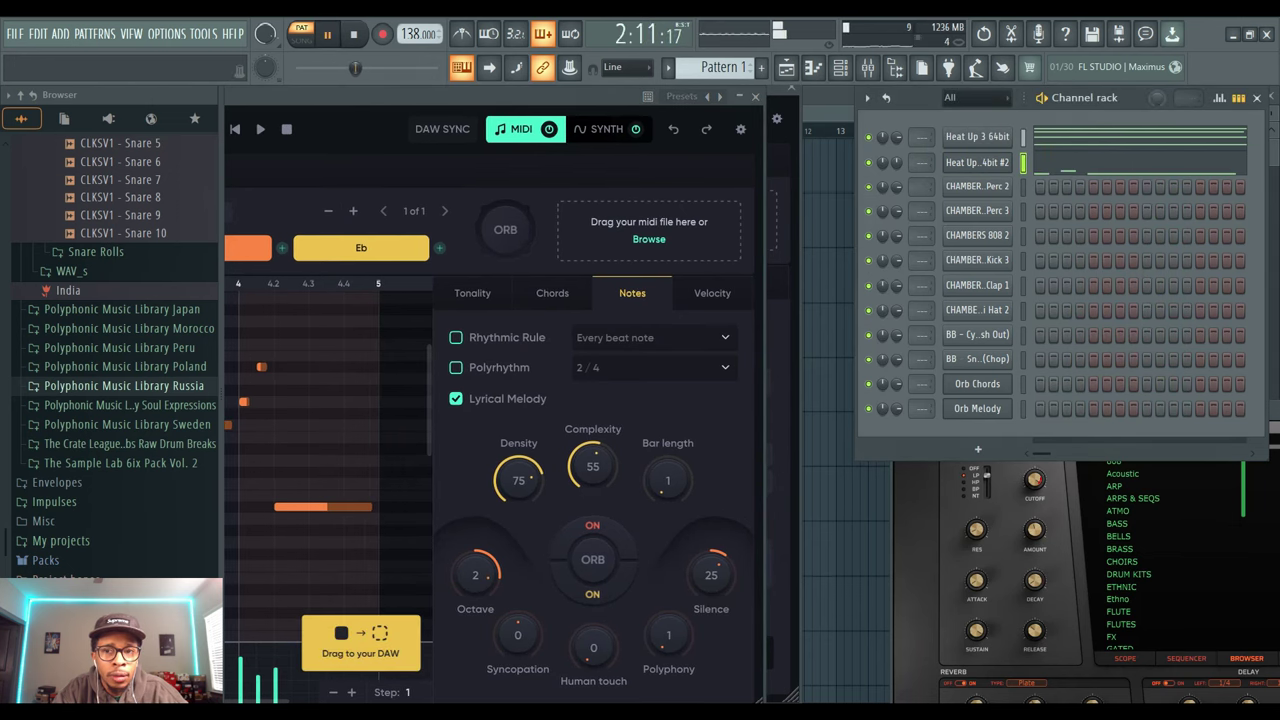
{"action": "left_click_drag", "start_coordinate": [896, 163], "coordinate": [896, 178]}
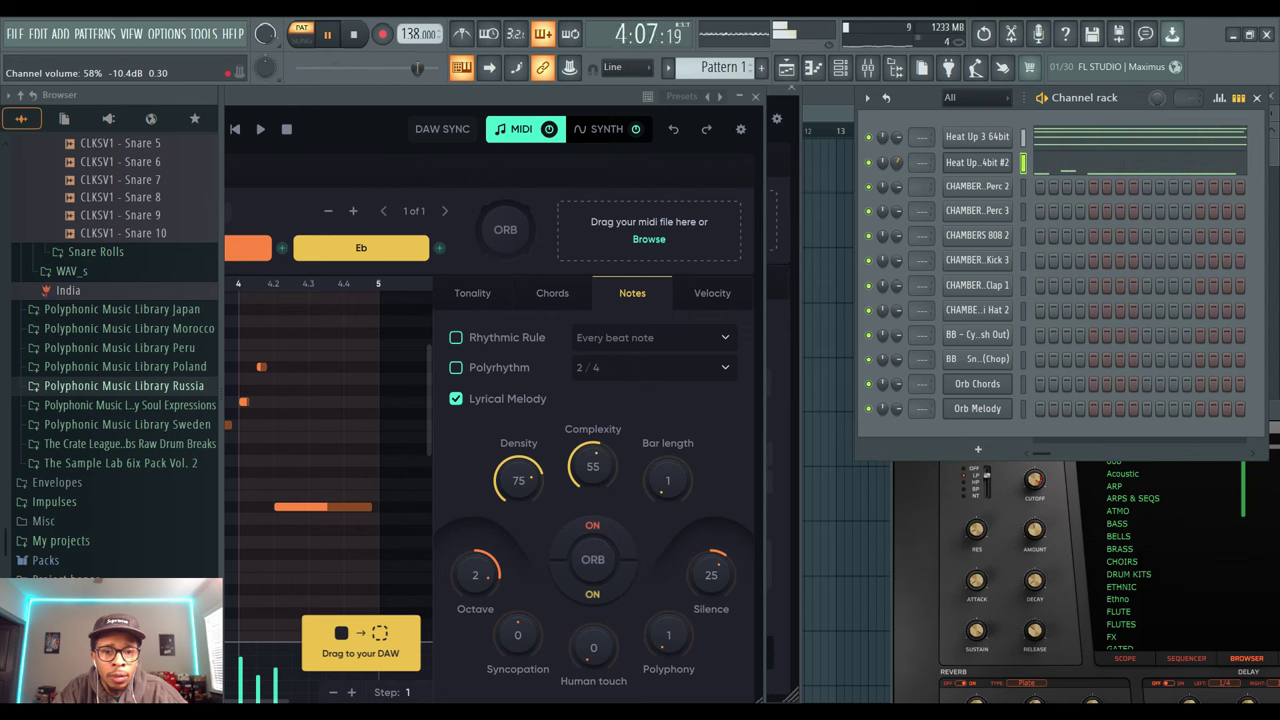
{"action": "key", "text": "space"}
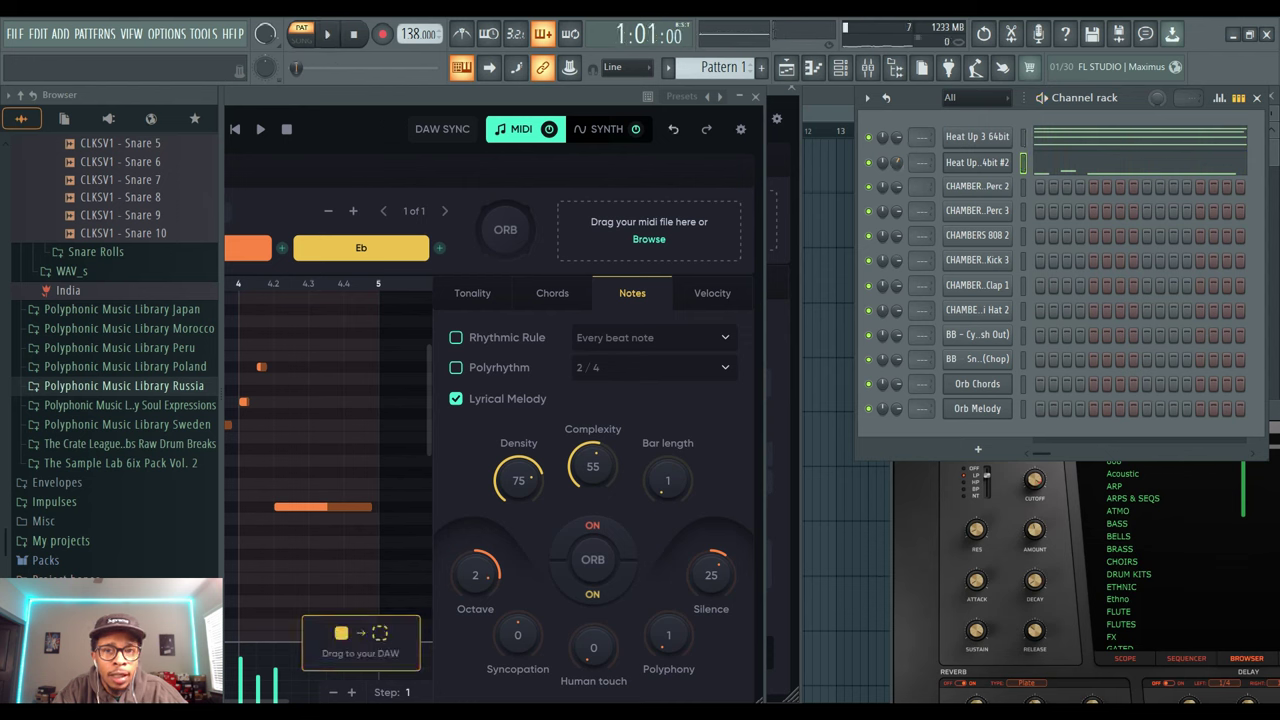
Undo the Density change in Orb Melody and clone the second Heat Up 3 channel.
{"action": "left_click", "coordinate": [674, 130]}
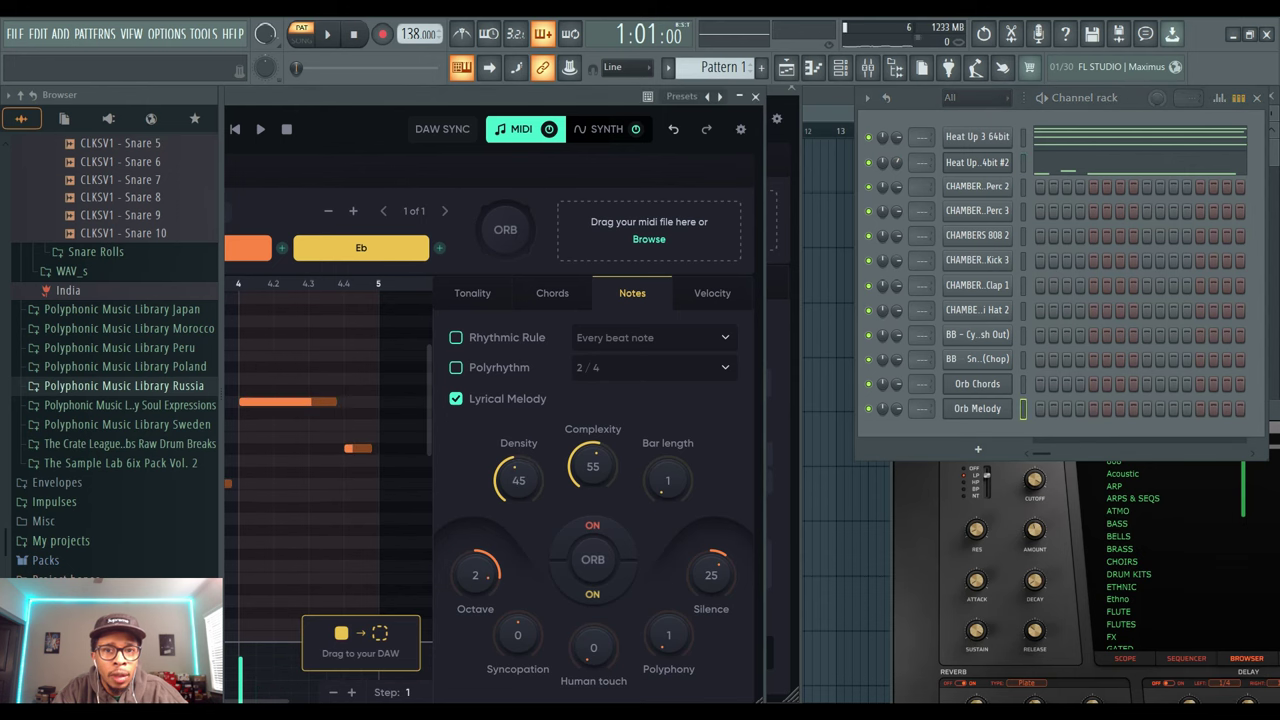
{"action": "left_click_drag", "start_coordinate": [580, 97], "coordinate": [567, 303]}
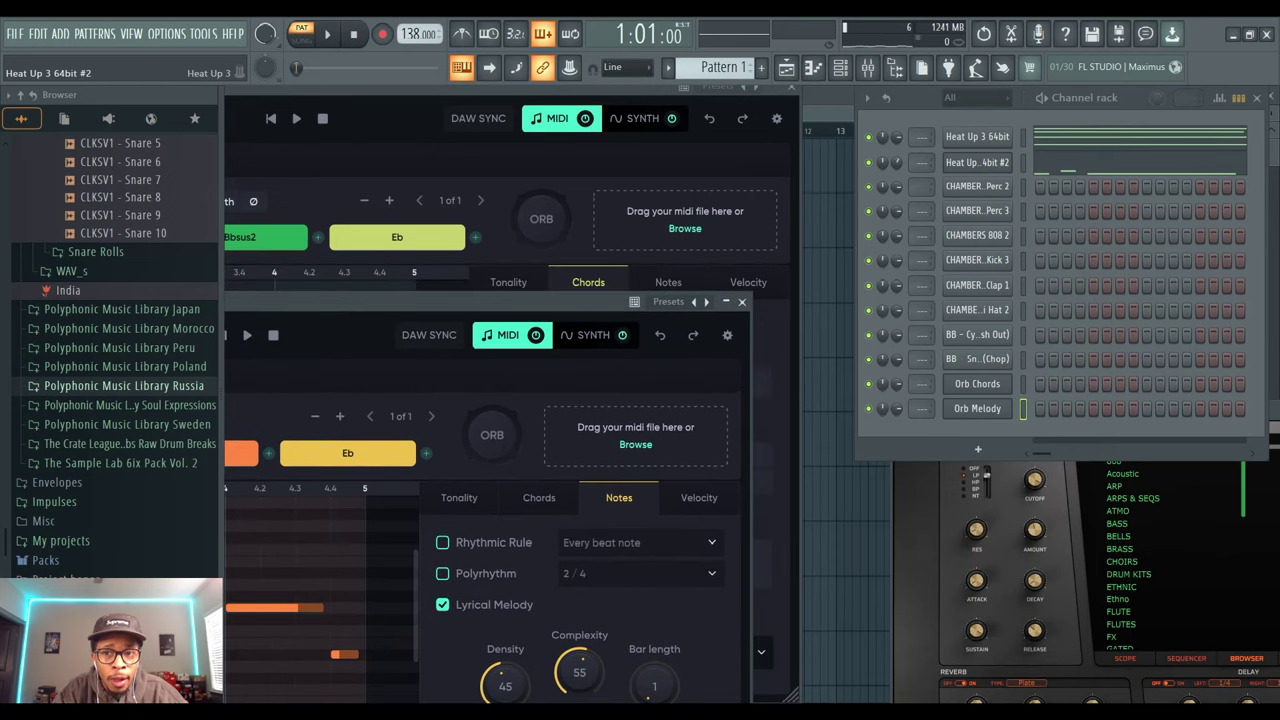
{"action": "right_click", "coordinate": [966, 158]}
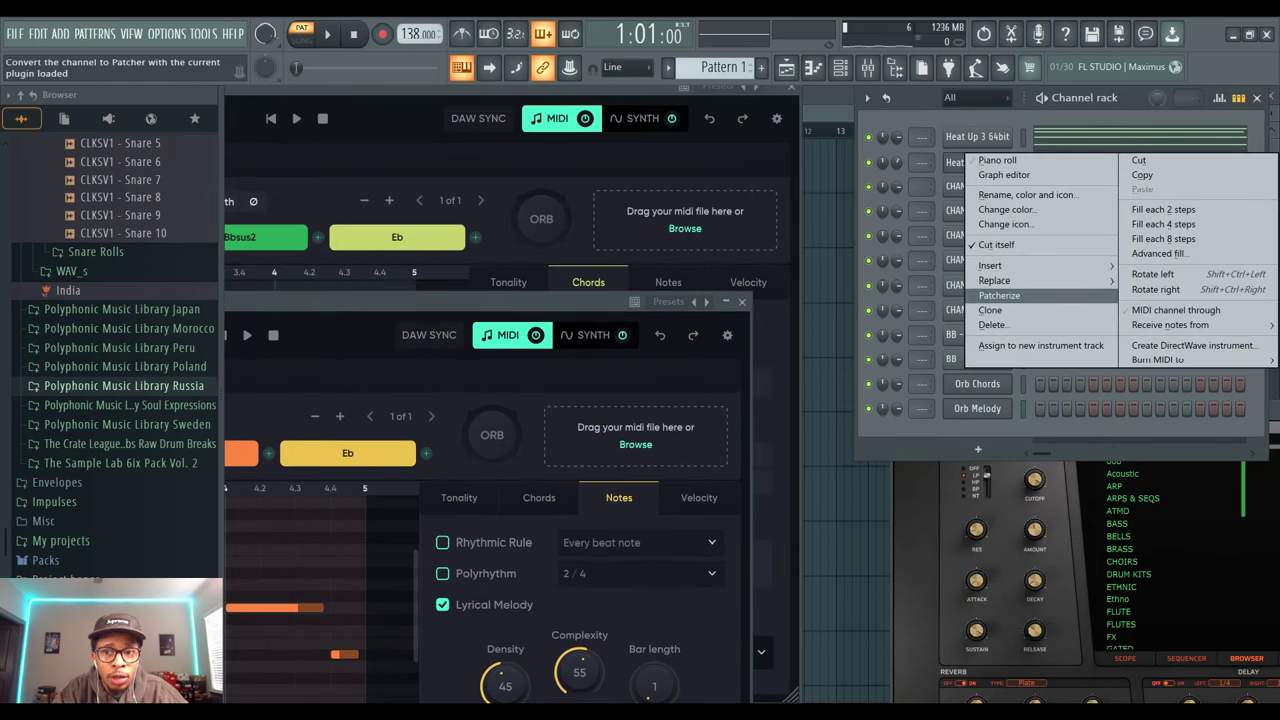
{"action": "left_click", "coordinate": [991, 310]}
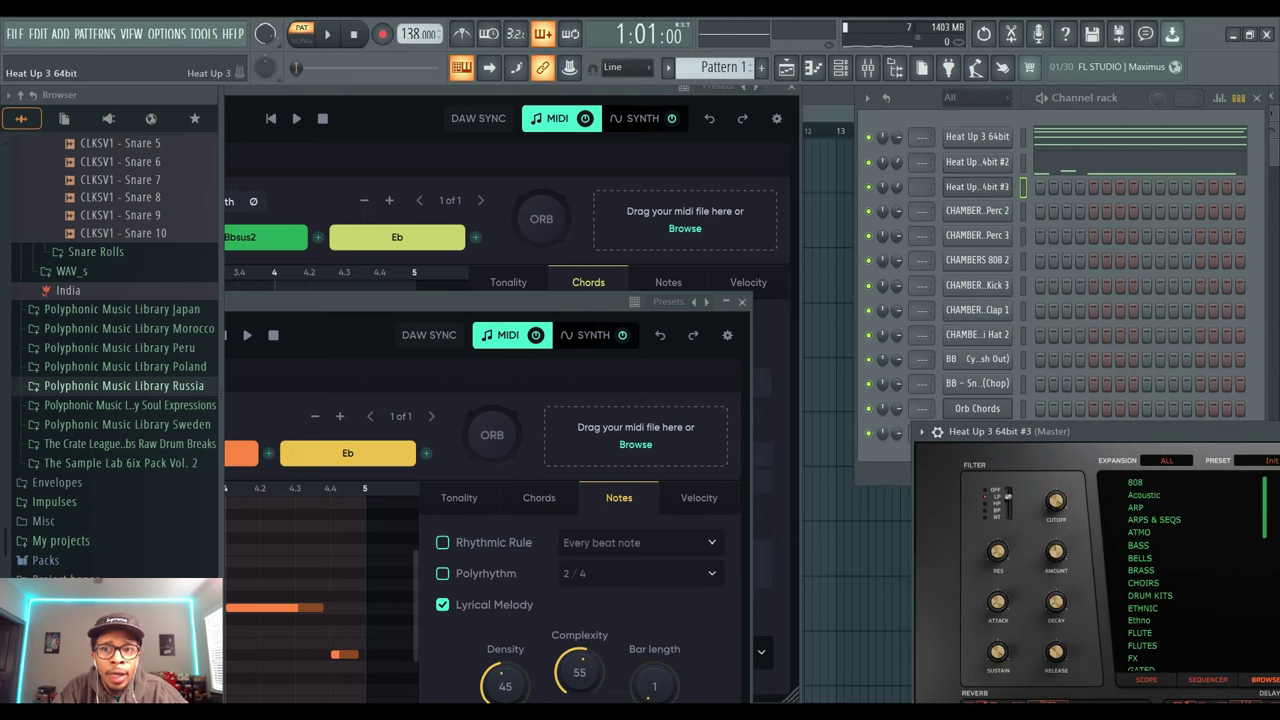
Randomize the note settings in Orb Melody twice and transfer the generated melody onto the third Heat Up 3 channel.
{"action": "left_click_drag", "start_coordinate": [540, 302], "coordinate": [772, 86]}
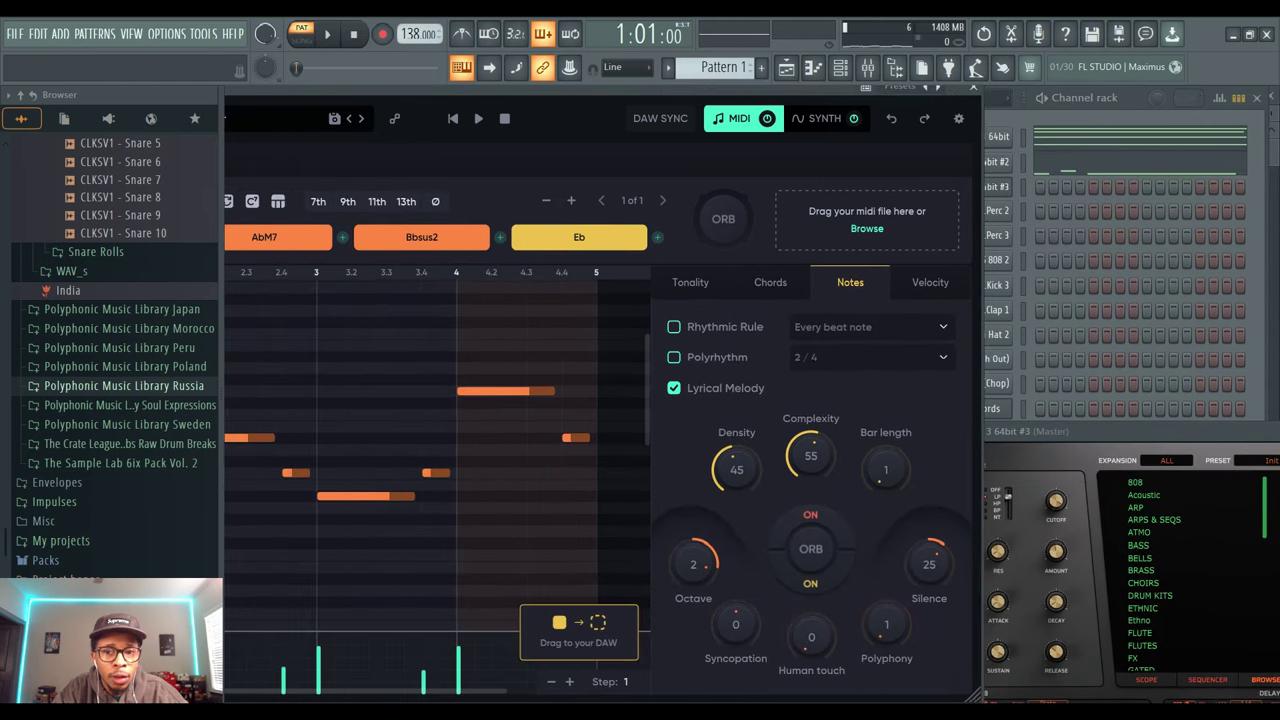
{"action": "left_click", "coordinate": [811, 549]}
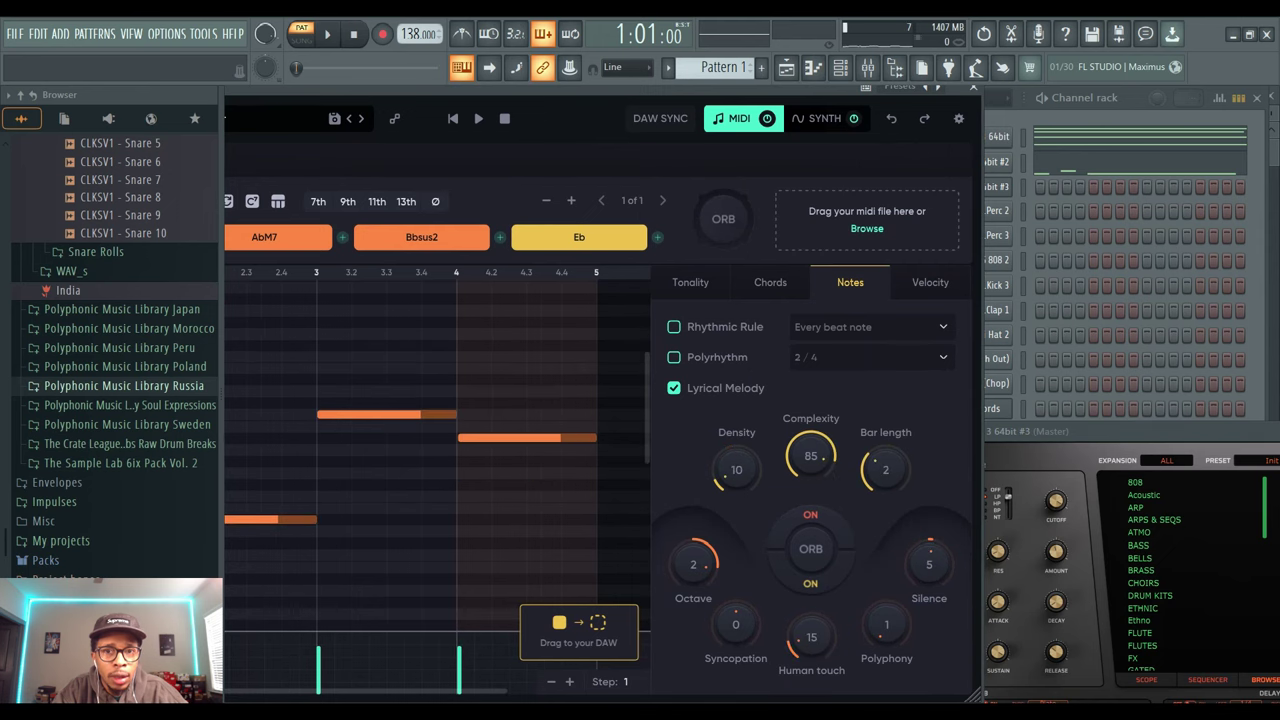
{"action": "left_click_drag", "start_coordinate": [620, 87], "coordinate": [681, 87]}
{"action": "left_click", "coordinate": [872, 549]}
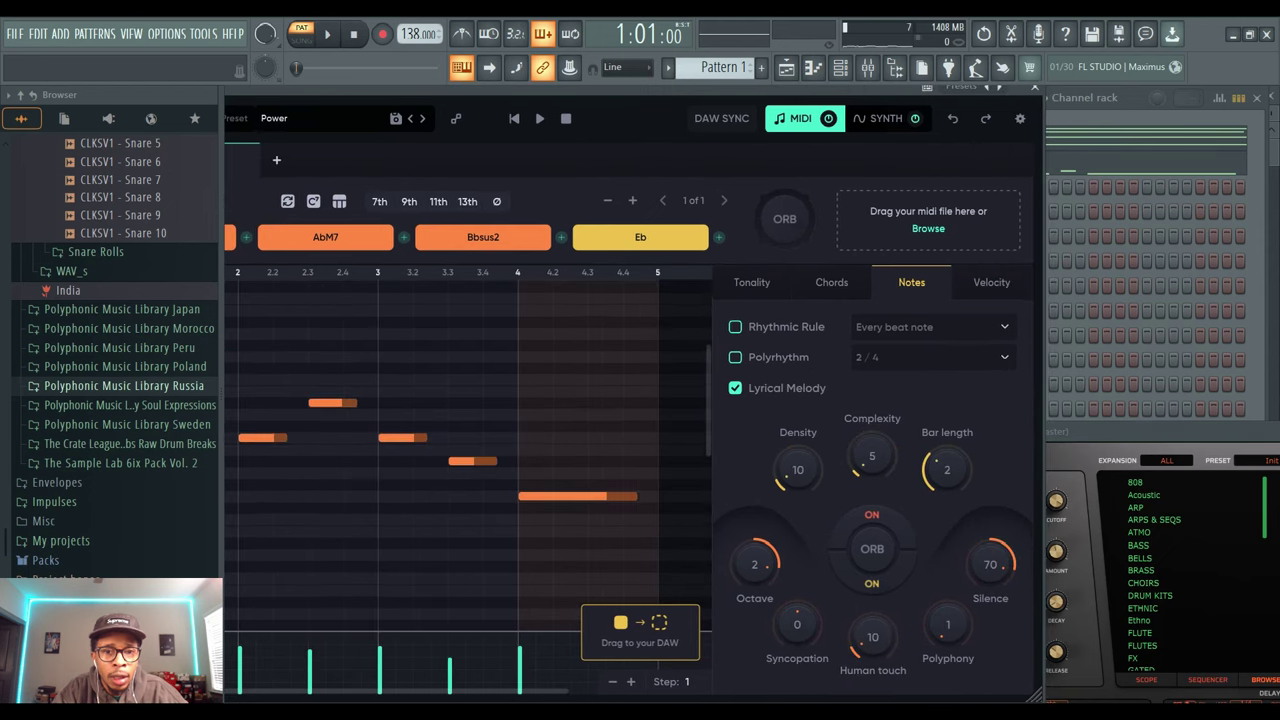
{"action": "left_click_drag", "start_coordinate": [640, 630], "coordinate": [1075, 170]}
Load the Iced Out Illusion preset from the Certified expansion's Leads category in Heat Up 3 64bit #3 and move its window aside.
{"action": "left_click", "coordinate": [1105, 545]}
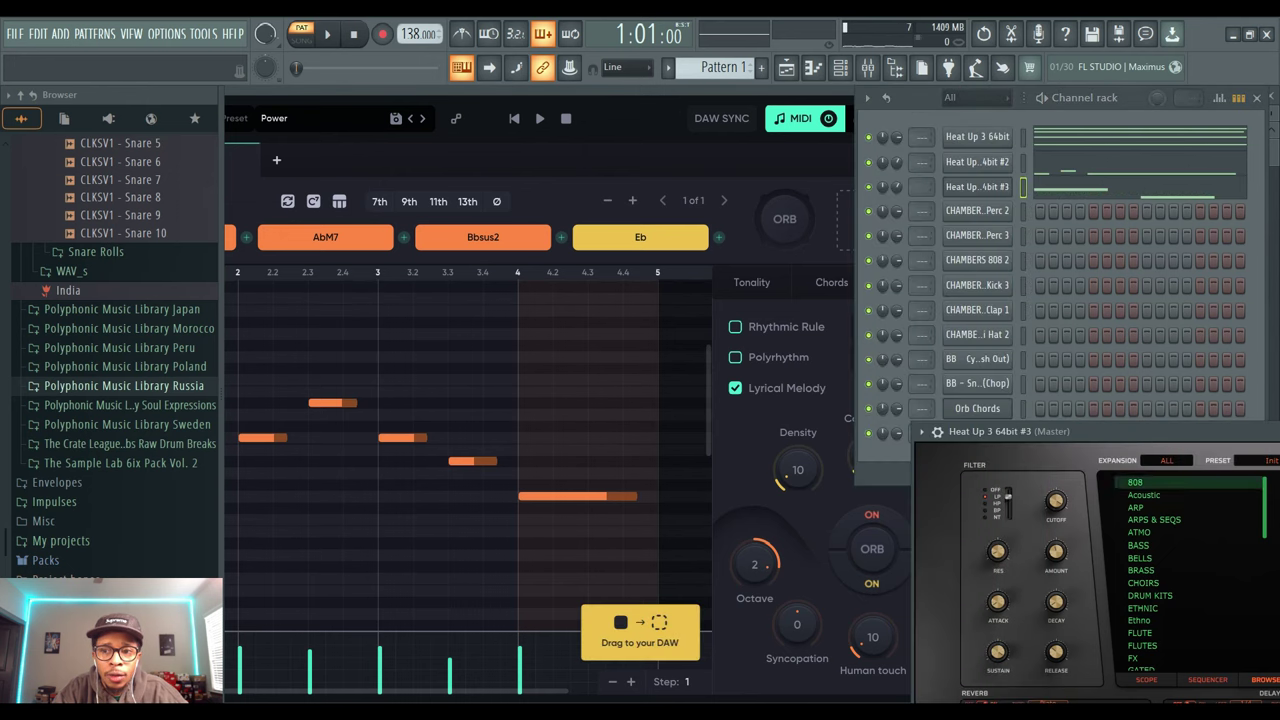
{"action": "left_click_drag", "start_coordinate": [1130, 431], "coordinate": [876, 242]}
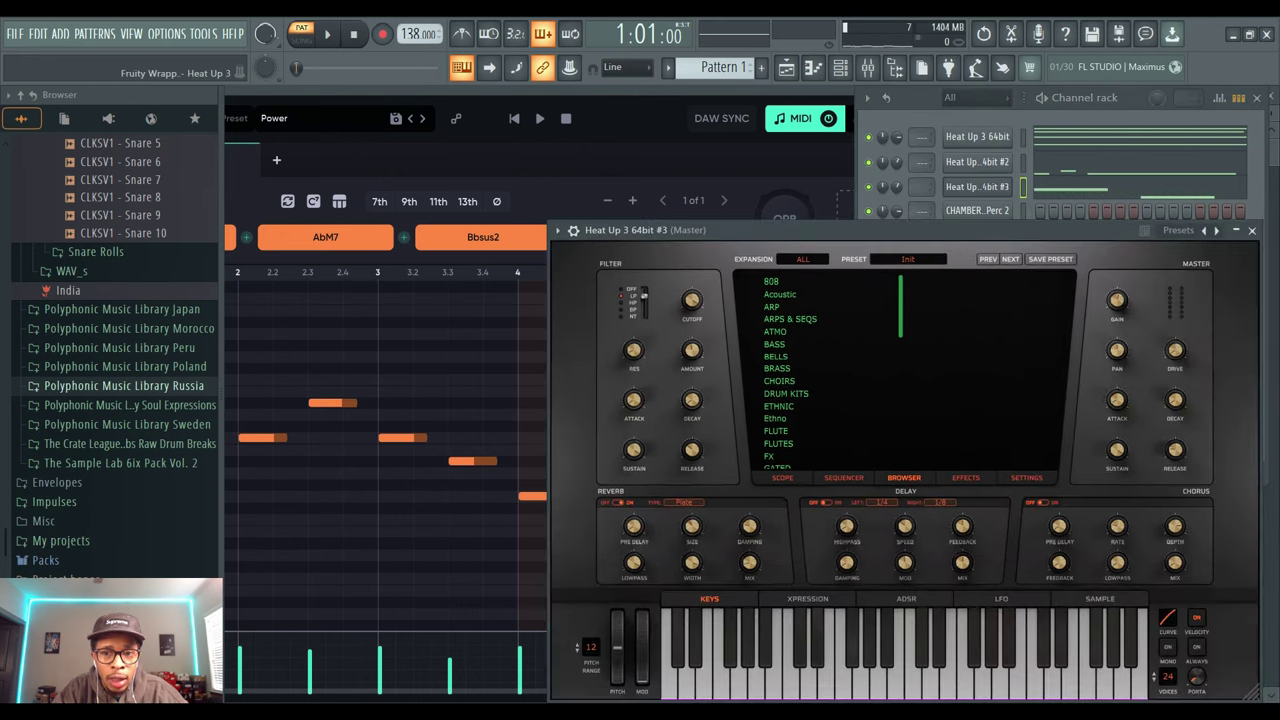
{"action": "left_click", "coordinate": [790, 431]}
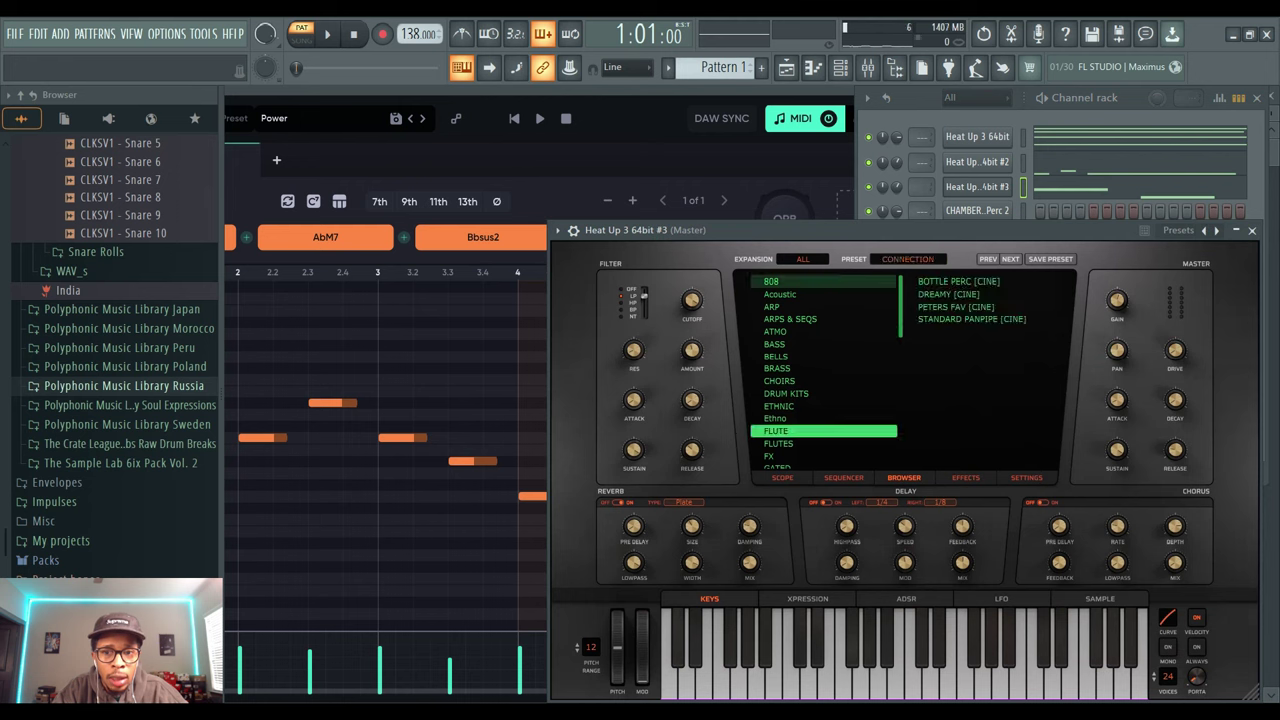
{"action": "left_click", "coordinate": [803, 259]}
{"action": "left_click", "coordinate": [840, 309]}
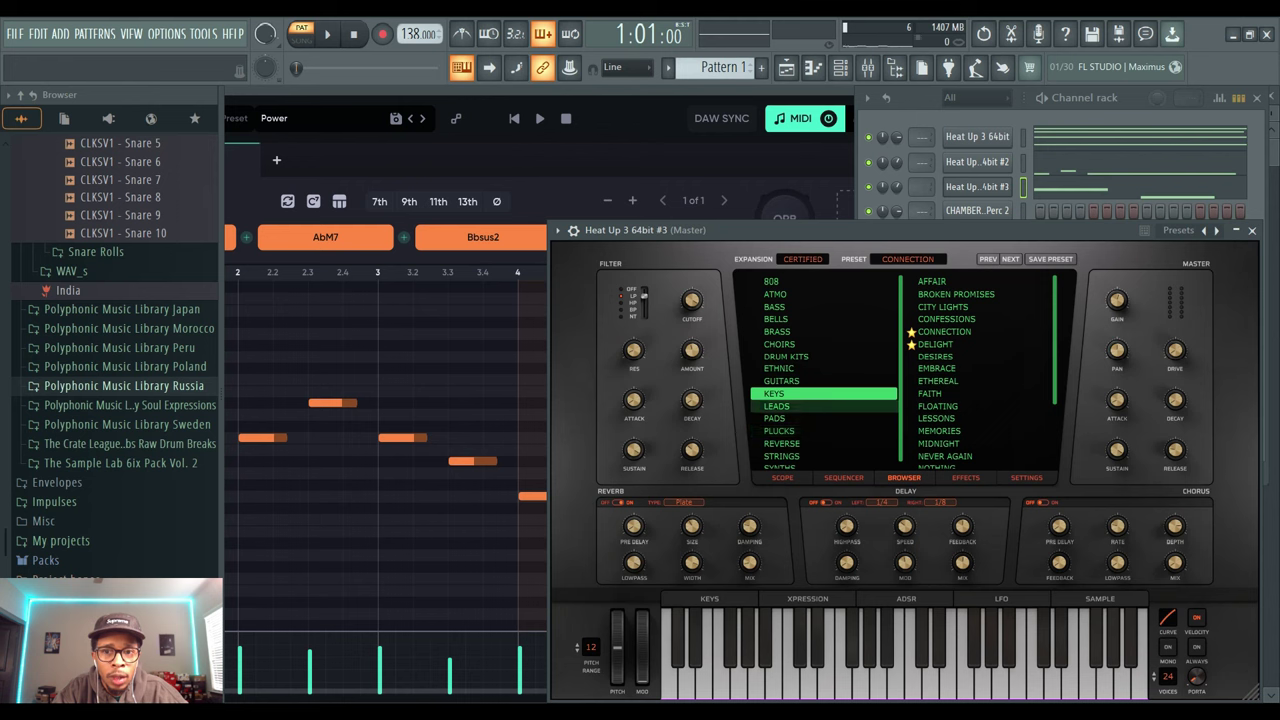
{"action": "left_click", "coordinate": [777, 406]}
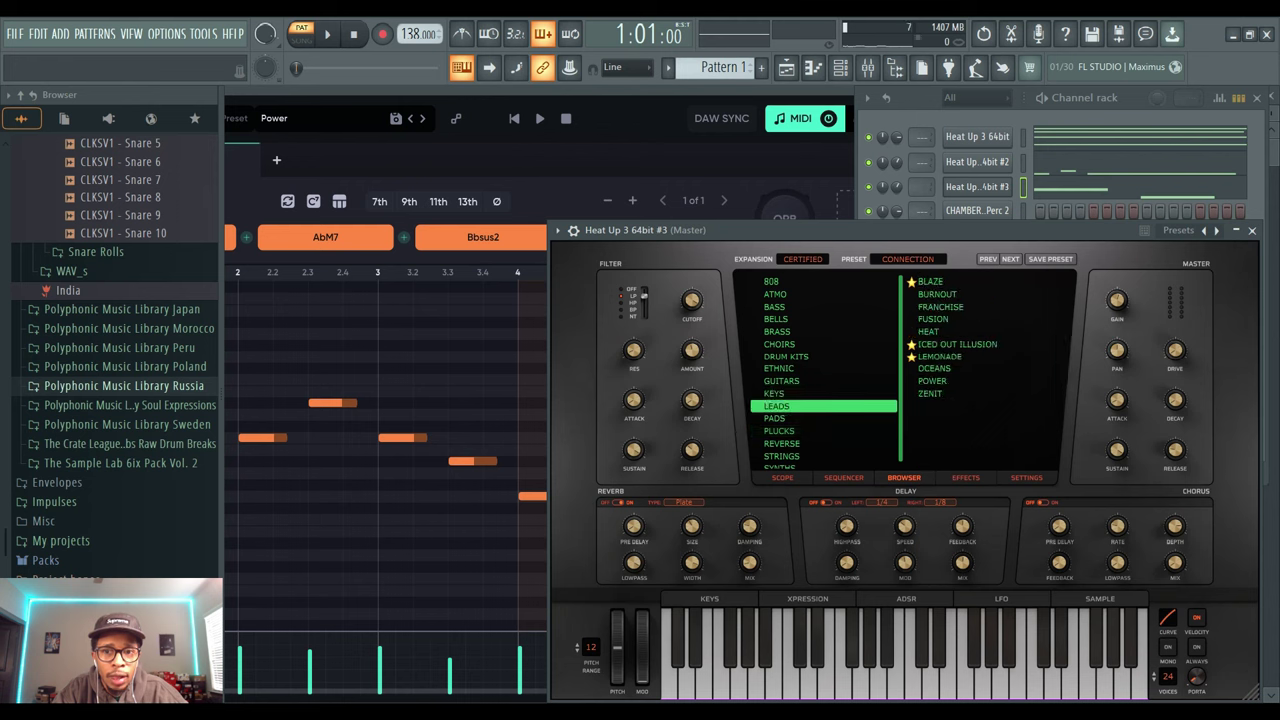
{"action": "left_click", "coordinate": [957, 344]}
{"action": "left_click_drag", "start_coordinate": [700, 230], "coordinate": [958, 512]}
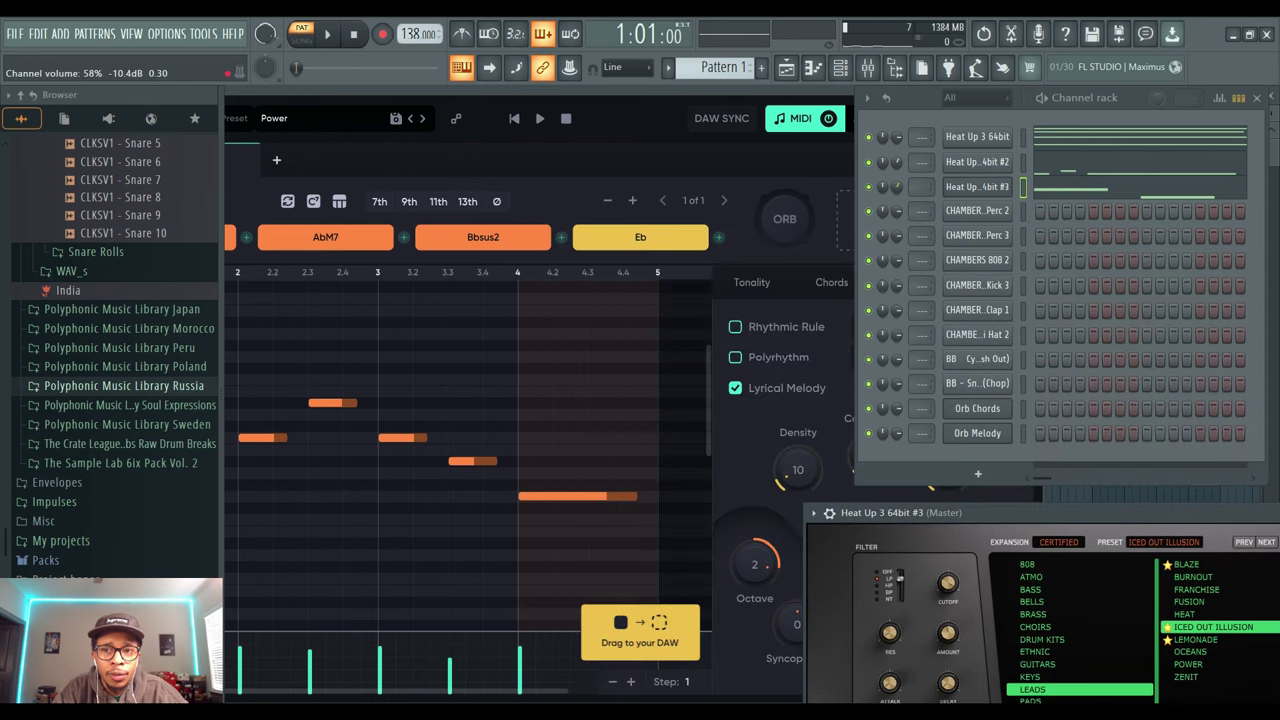
Play the pattern with the first two Heat Up 3 channels muted and transpose the third channel's melody down one octave.
{"action": "key", "text": "space"}
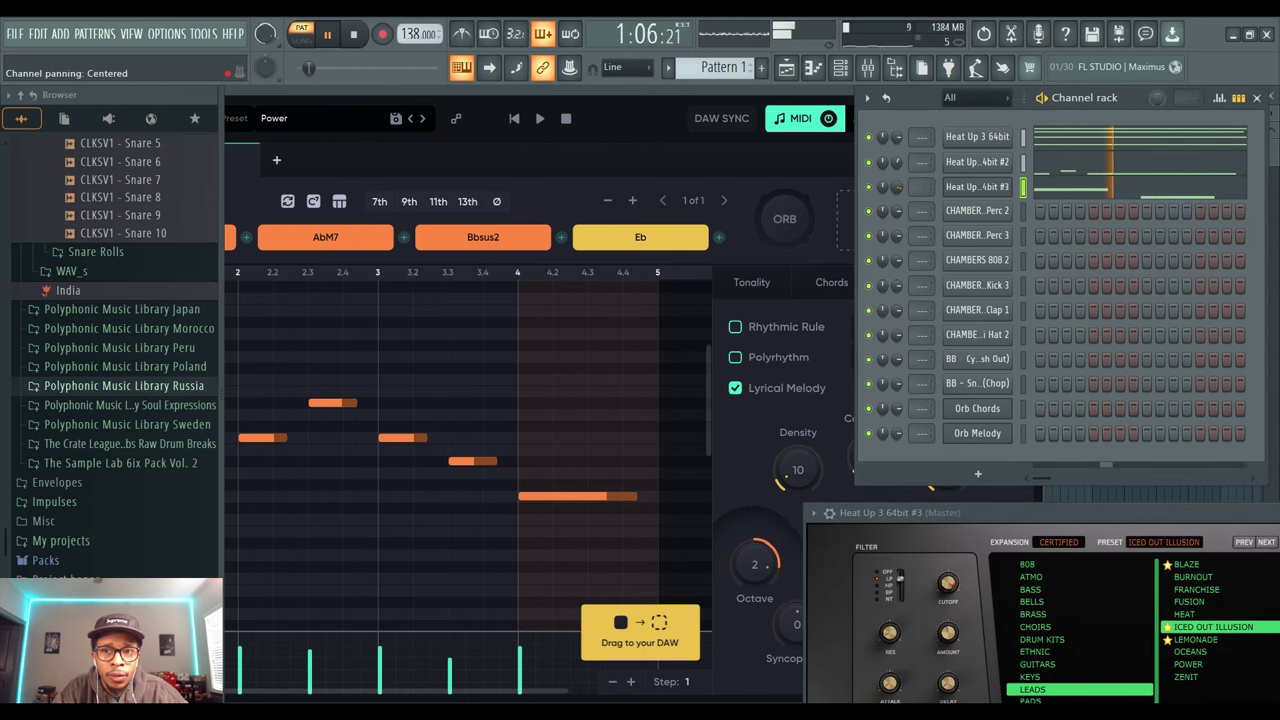
{"action": "left_click", "coordinate": [868, 162]}
{"action": "left_click", "coordinate": [868, 137]}
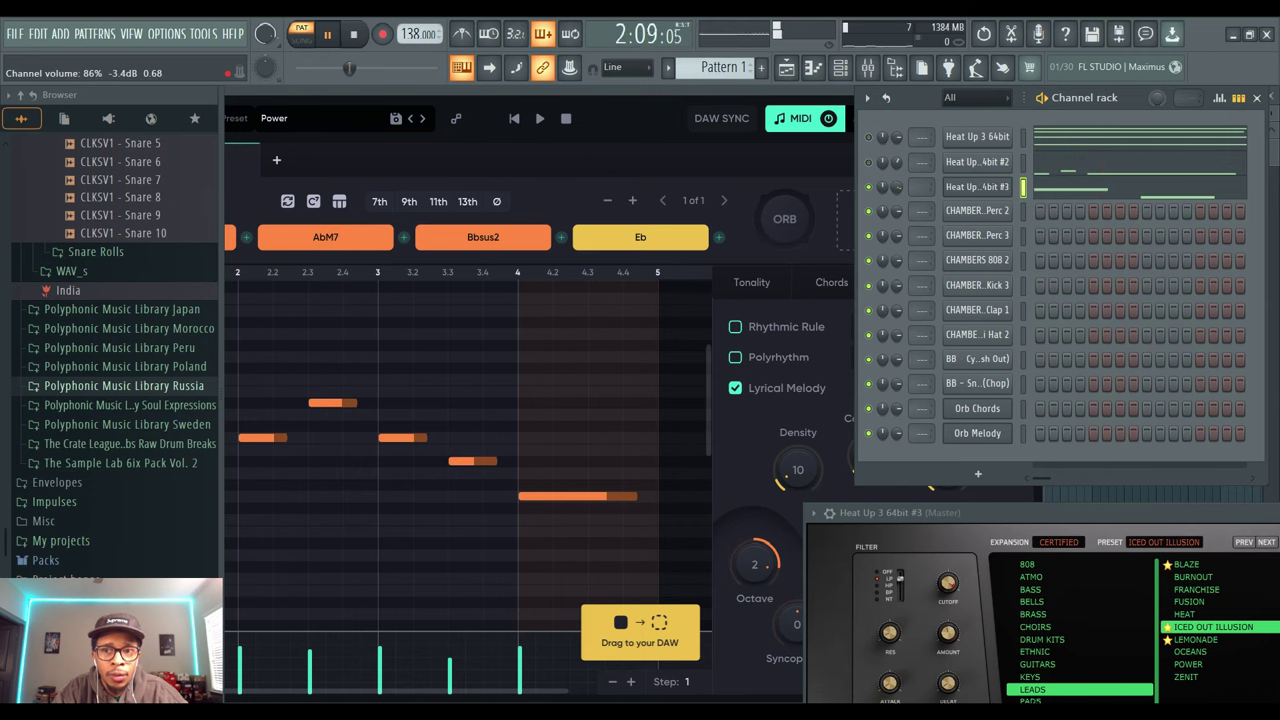
{"action": "left_click", "coordinate": [1076, 188]}
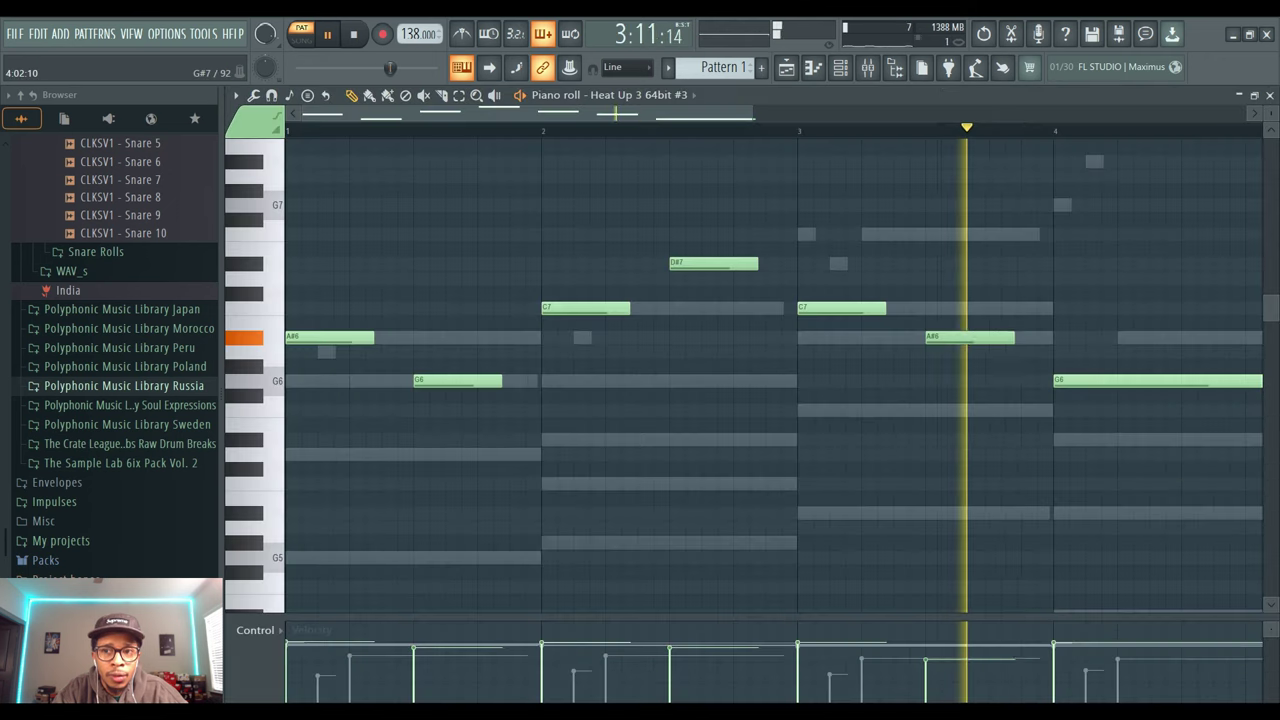
{"action": "key", "text": "ctrl+Down"}
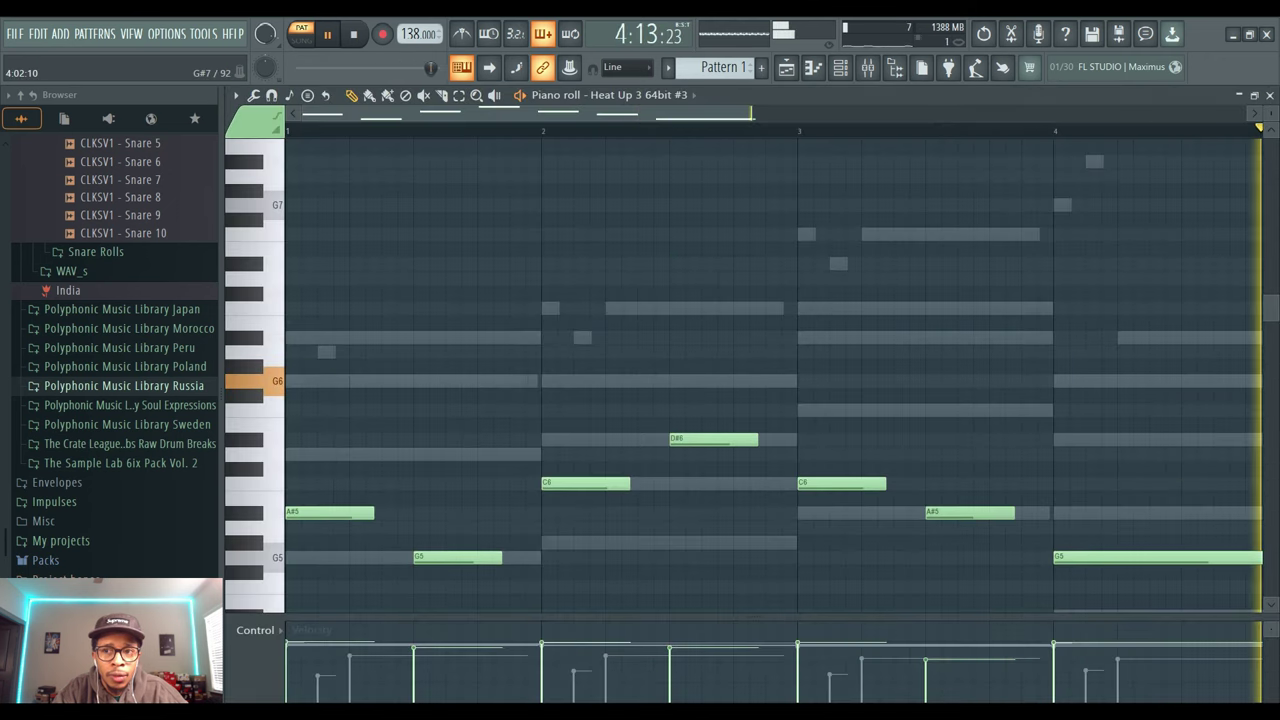
Unmute the first two Heat Up 3 channels, set the third channel's volume to 81%, and stop playback.
{"action": "key", "text": "F6"}
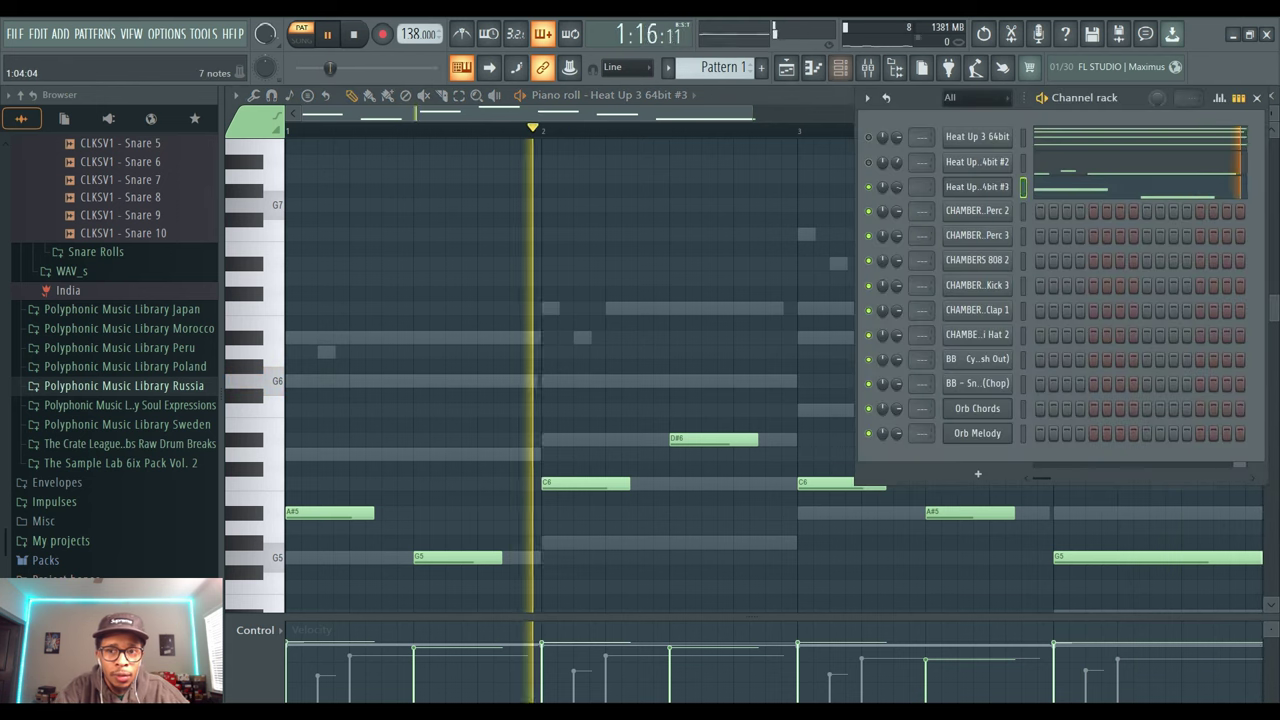
{"action": "left_click", "coordinate": [868, 137]}
{"action": "left_click_drag", "start_coordinate": [897, 187], "coordinate": [897, 190]}
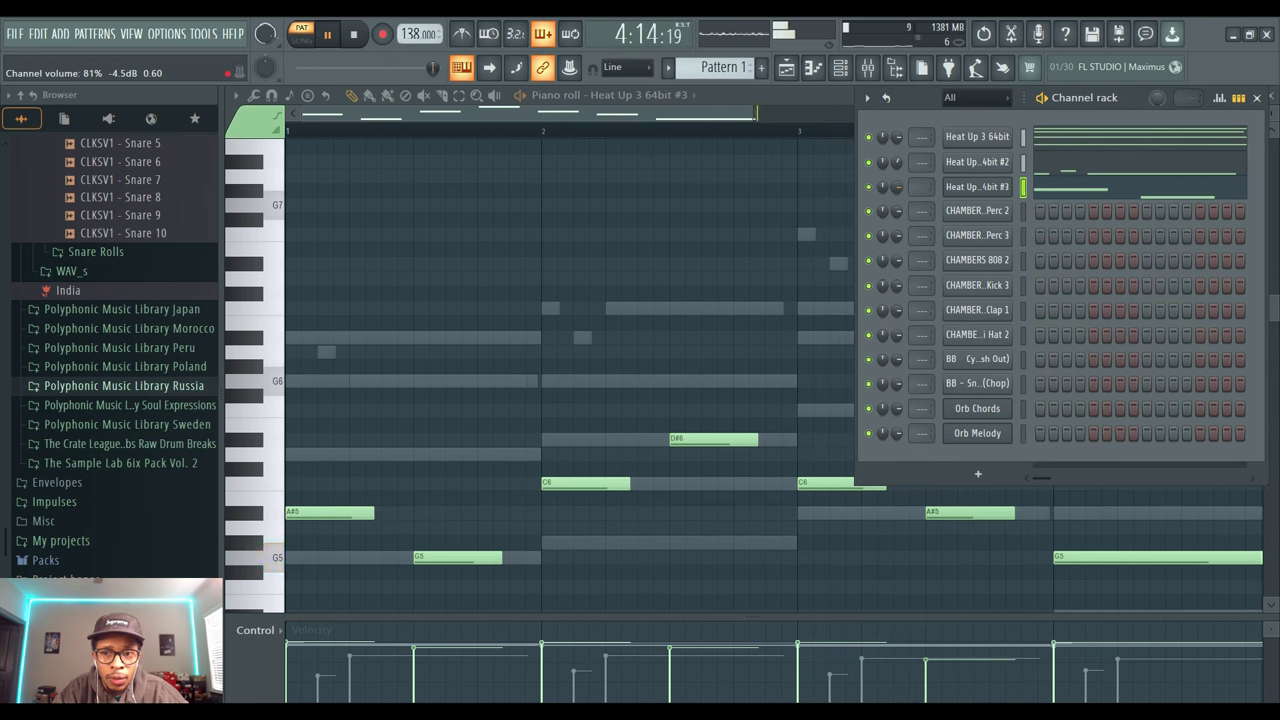
{"action": "key", "text": "space"}
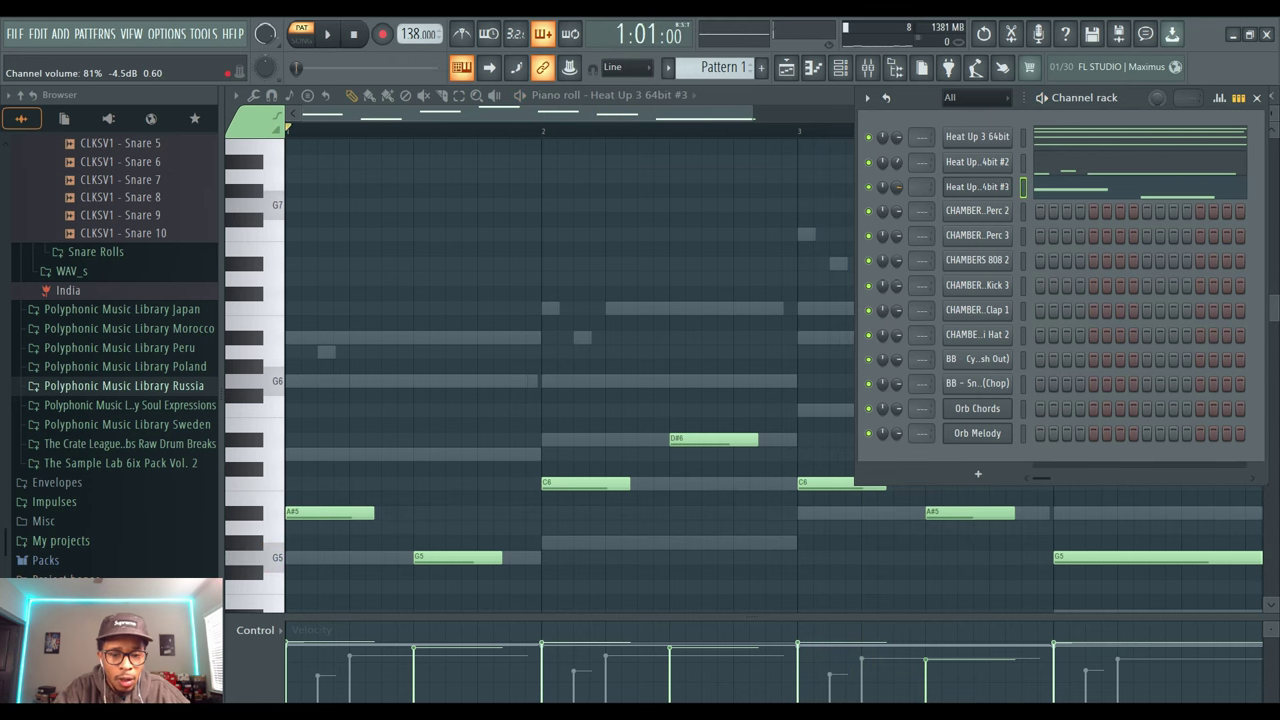
Add an Orb Arpeggios channel and move its window aside to reveal the channel rack.
{"action": "left_click", "coordinate": [978, 473]}
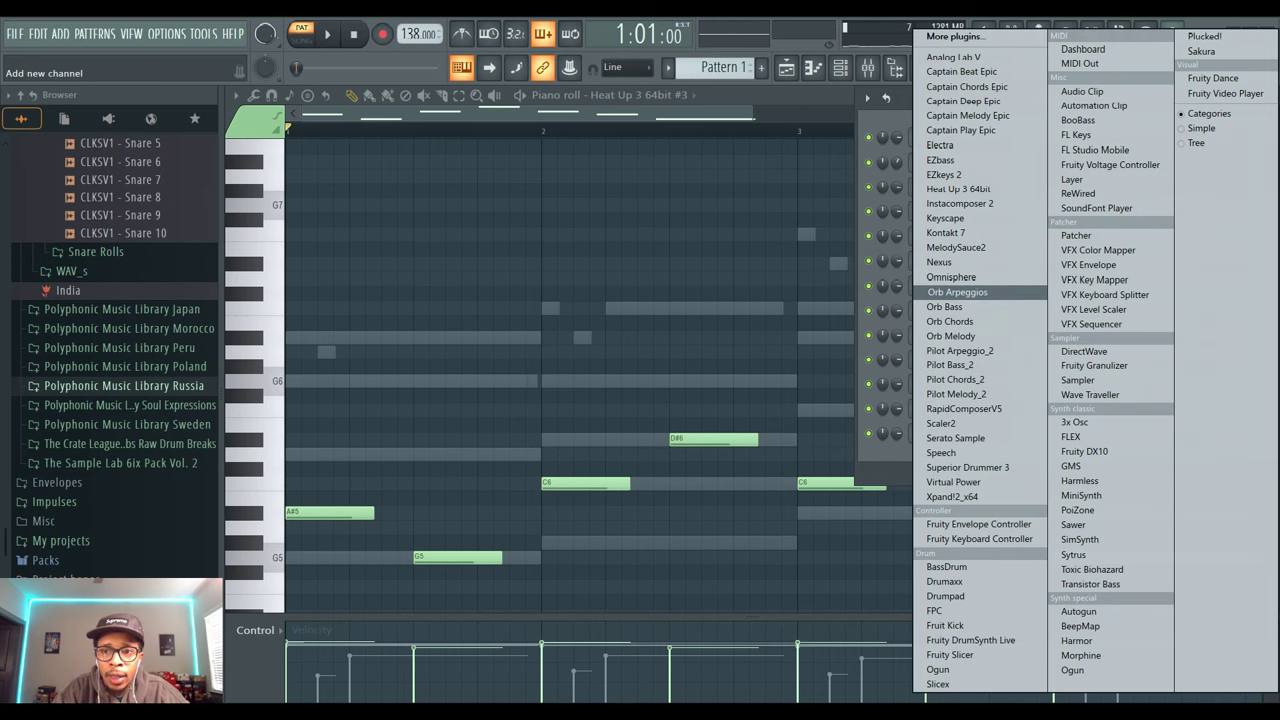
{"action": "left_click", "coordinate": [957, 292]}
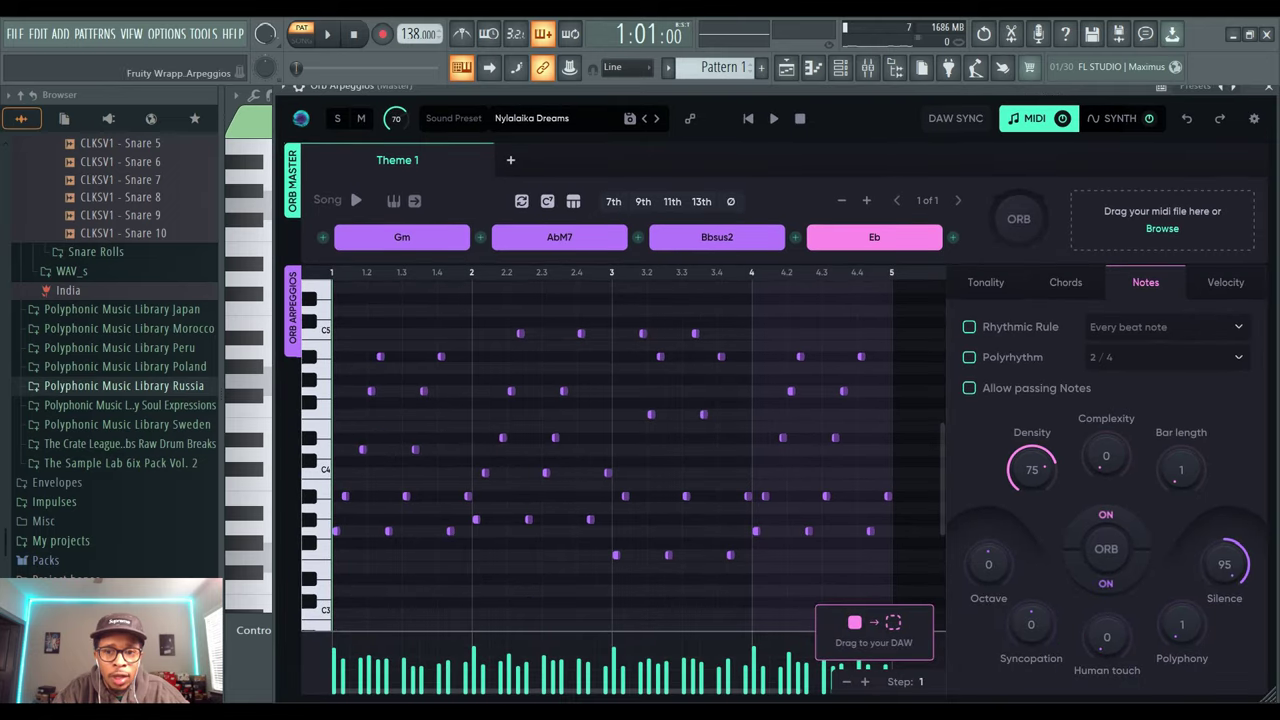
{"action": "key", "text": "space"}
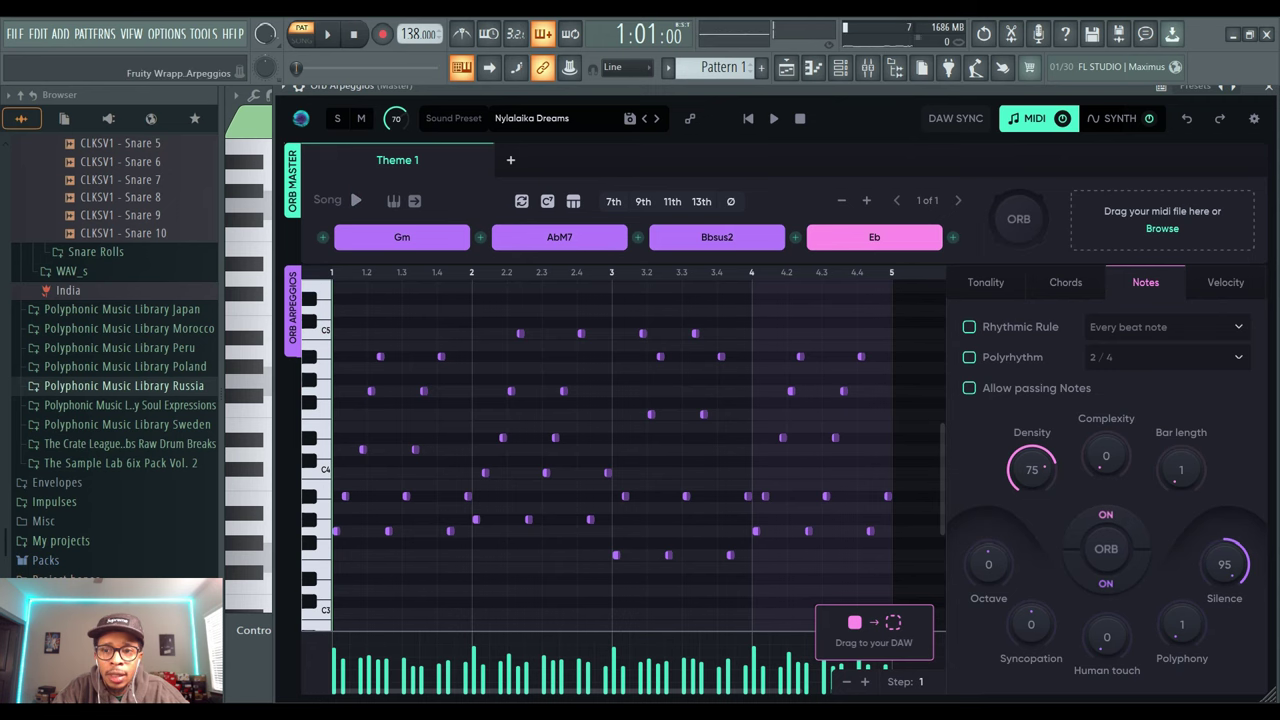
{"action": "left_click_drag", "start_coordinate": [770, 88], "coordinate": [293, 88]}
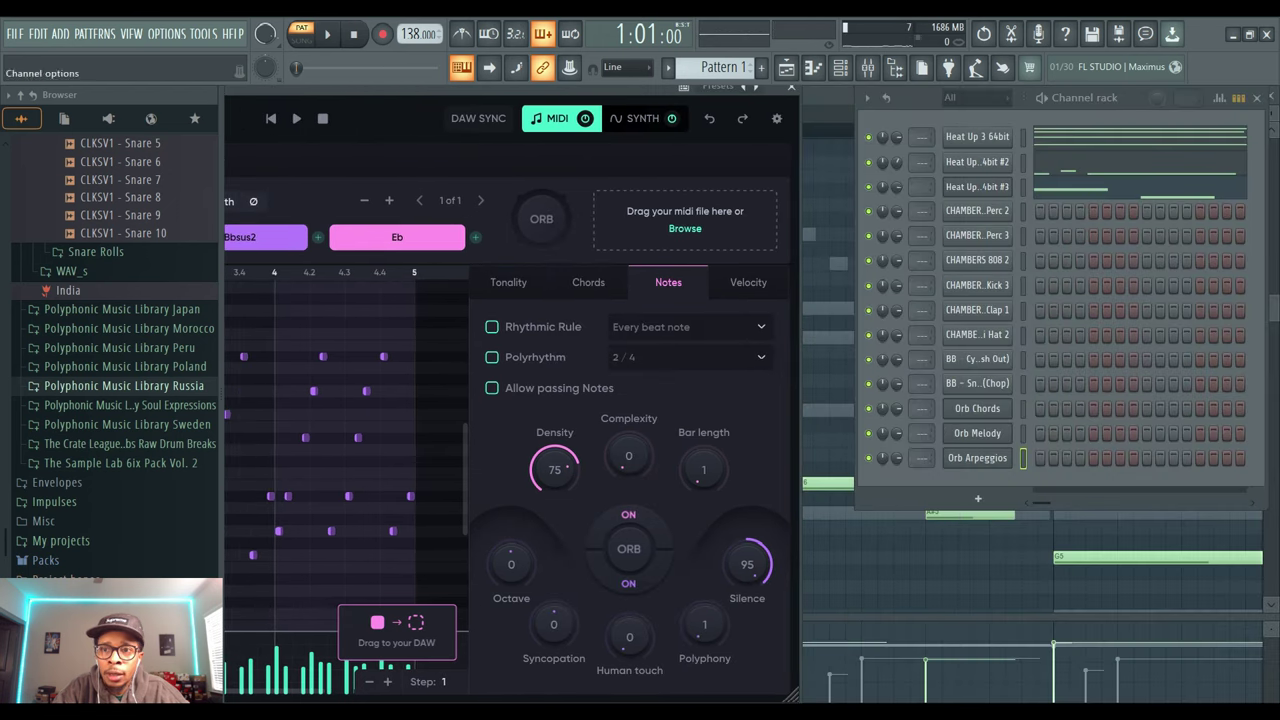
Clone the third Heat Up 3 channel and transfer the Orb Arpeggios MIDI onto the new fourth Heat Up 3 channel.
{"action": "right_click", "coordinate": [966, 182]}
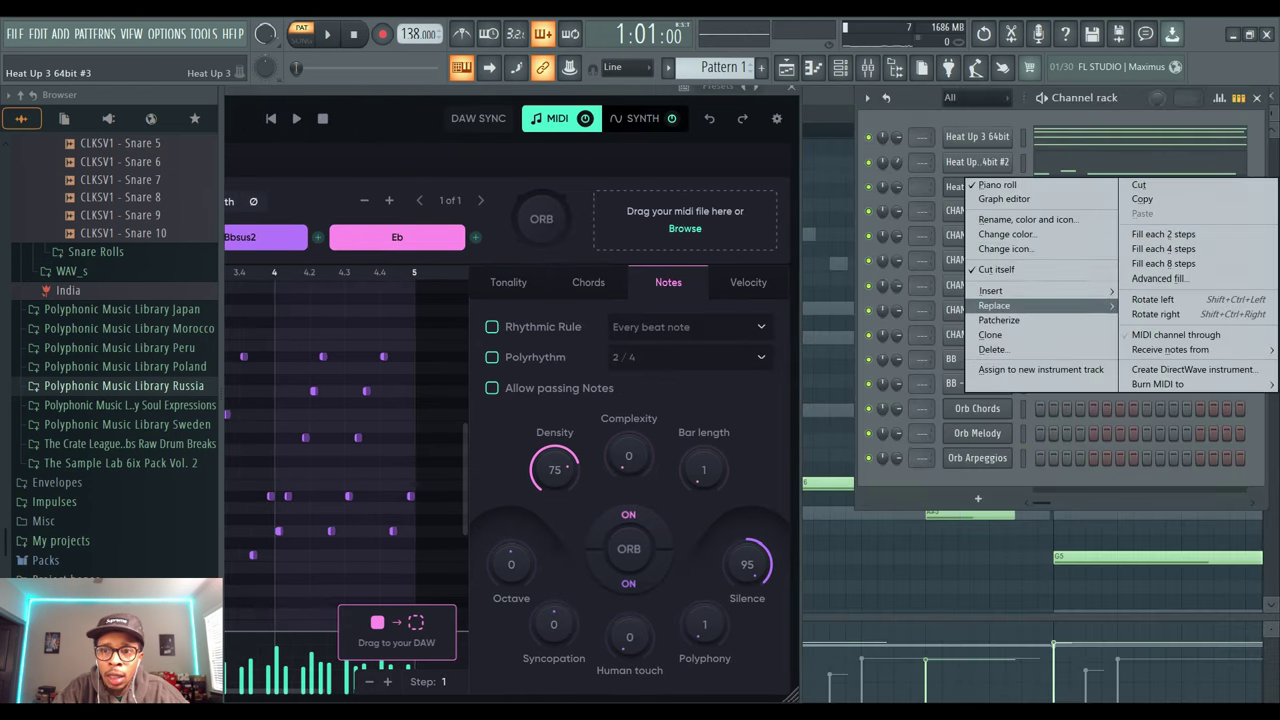
{"action": "left_click", "coordinate": [985, 336]}
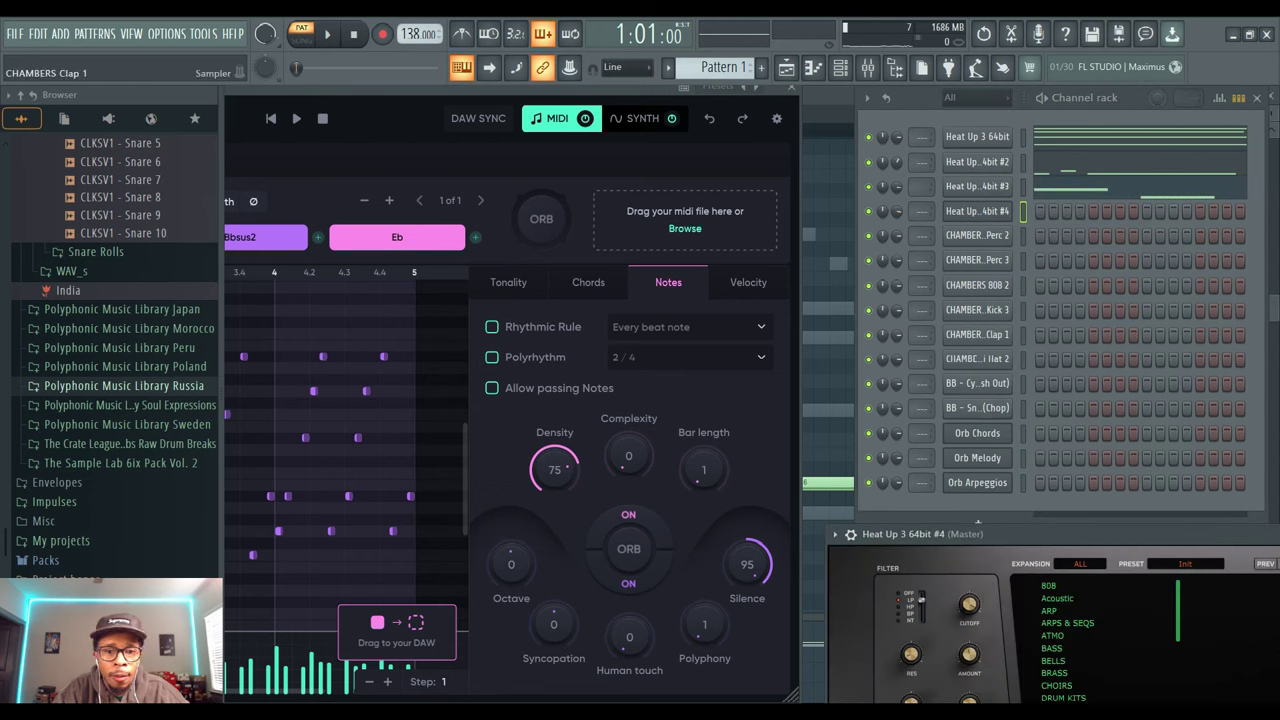
{"action": "left_click_drag", "start_coordinate": [397, 630], "coordinate": [975, 210]}
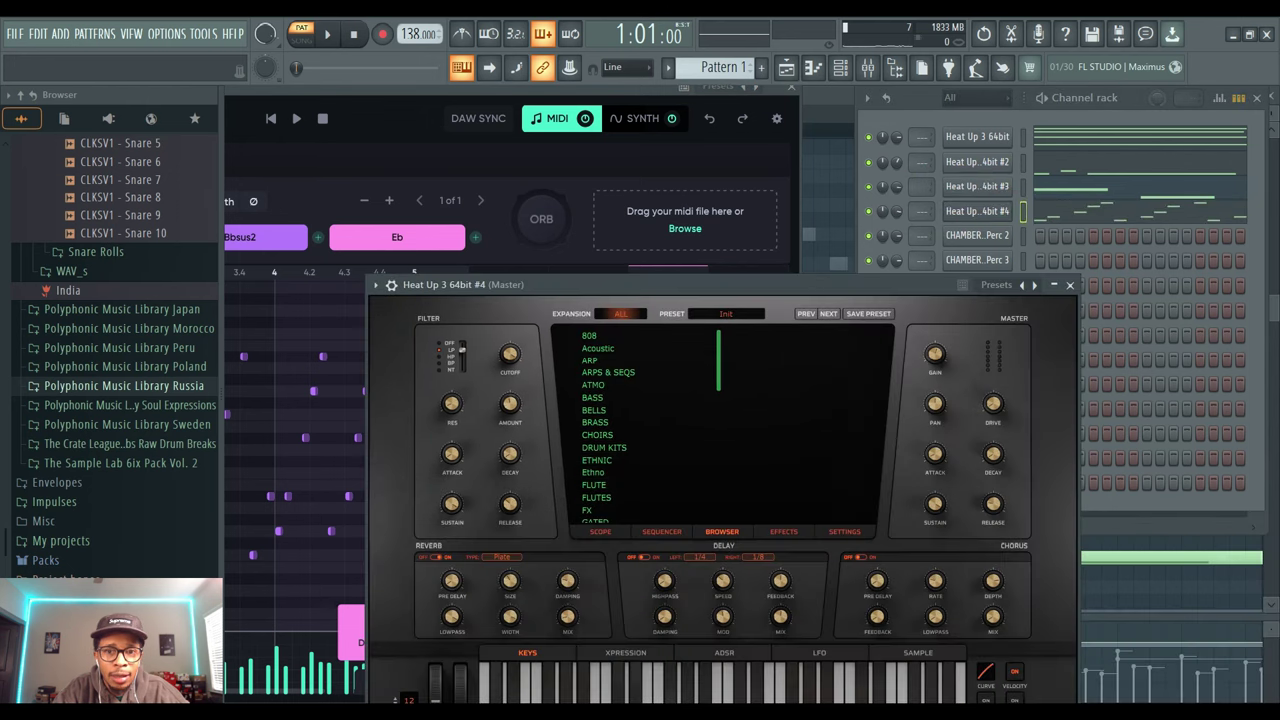
Load the Cadence preset from the Certified expansion's Bells category in Heat Up 3 64bit #4 and move its window aside.
{"action": "left_click", "coordinate": [621, 314]}
{"action": "left_click", "coordinate": [661, 366]}
{"action": "left_click", "coordinate": [642, 373]}
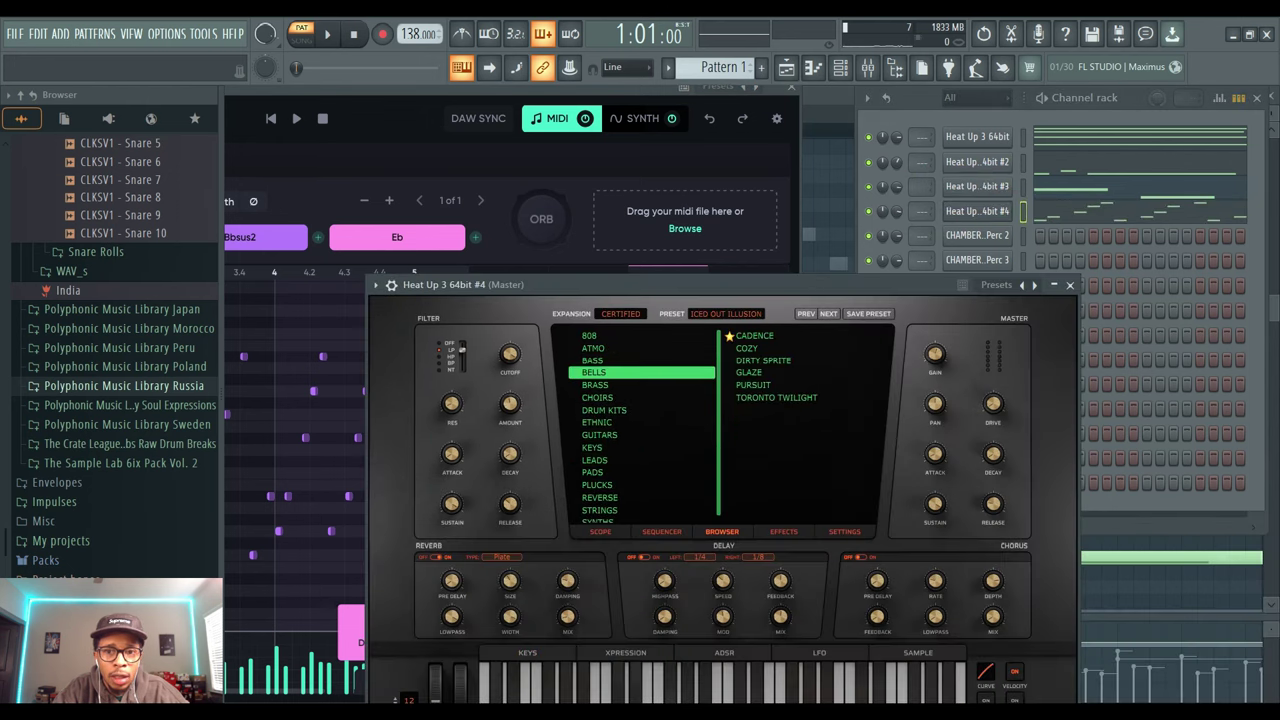
{"action": "left_click", "coordinate": [757, 336]}
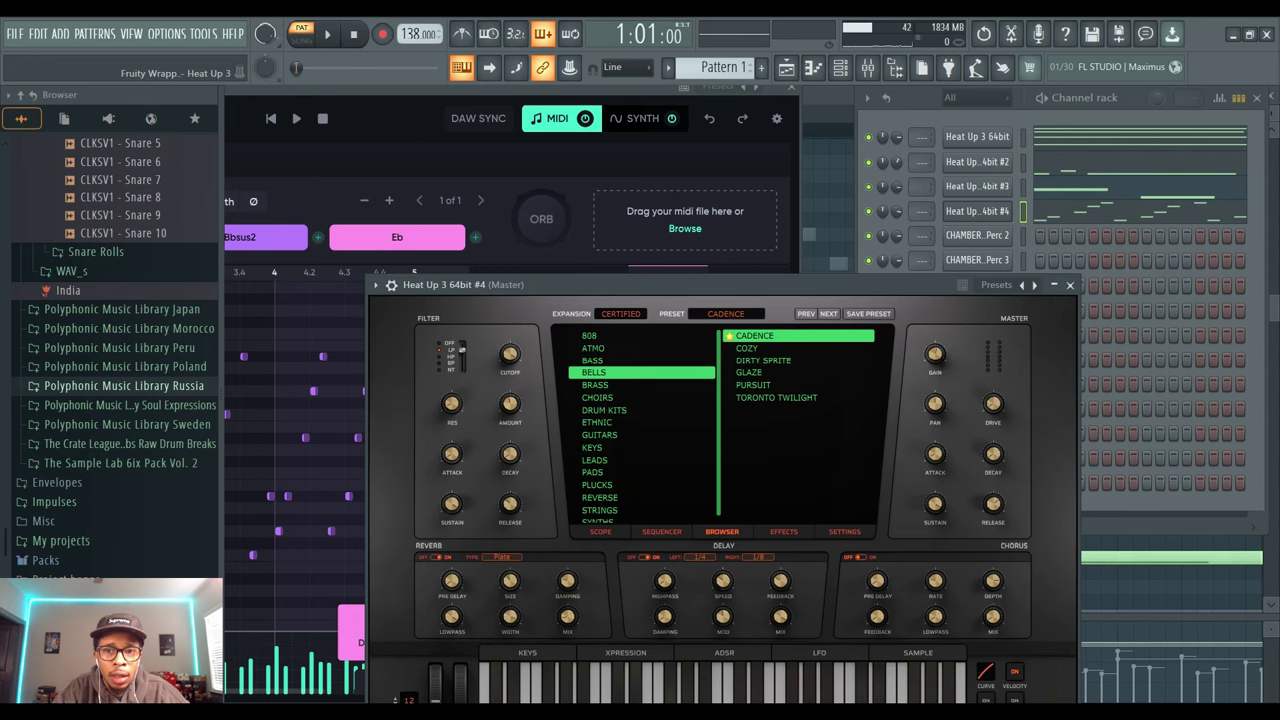
{"action": "left_click_drag", "start_coordinate": [740, 285], "coordinate": [1039, 603]}
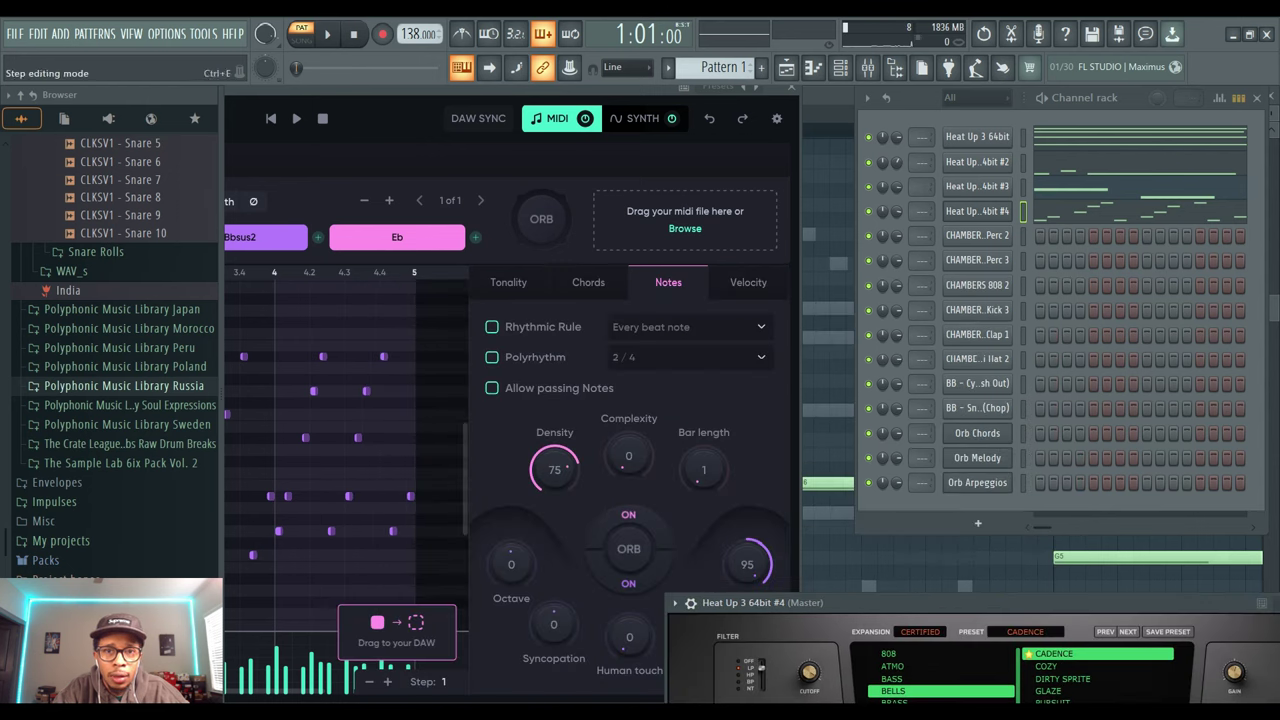
Play the pattern, lower the fourth Heat Up 3 channel's volume to 48%, and stop playback.
{"action": "key", "text": "space"}
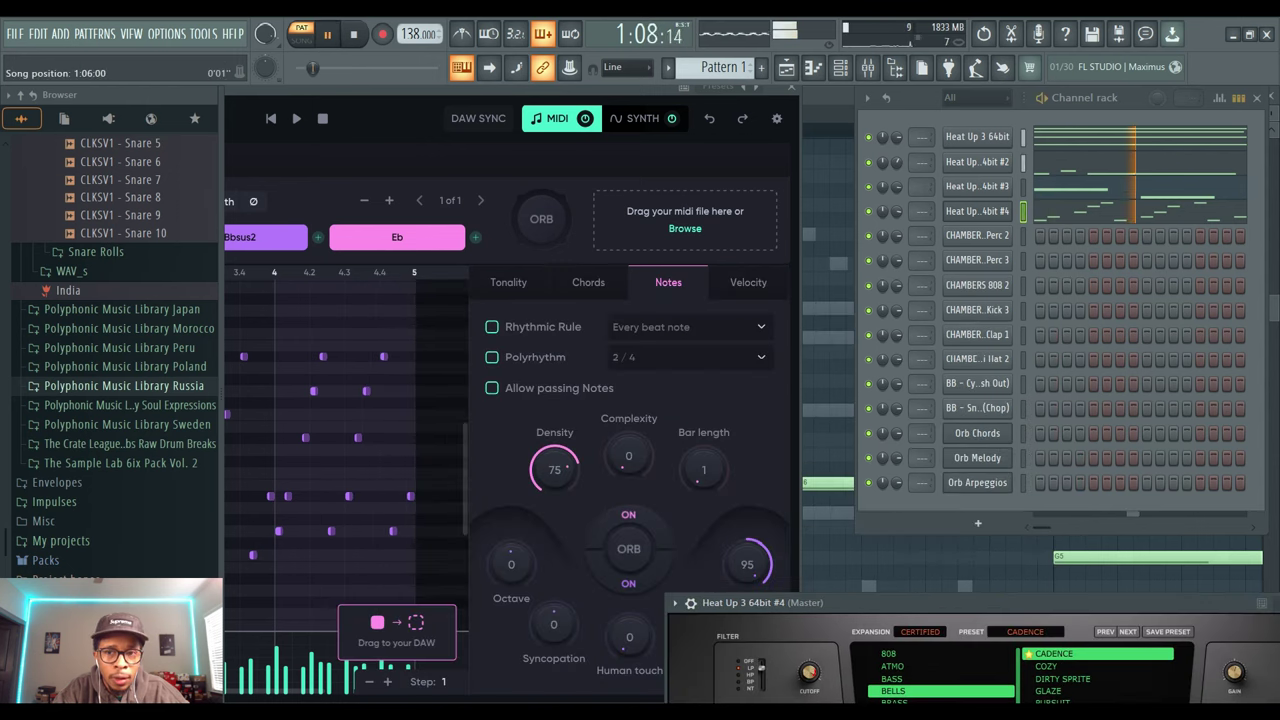
{"action": "left_click_drag", "start_coordinate": [897, 211], "coordinate": [897, 238]}
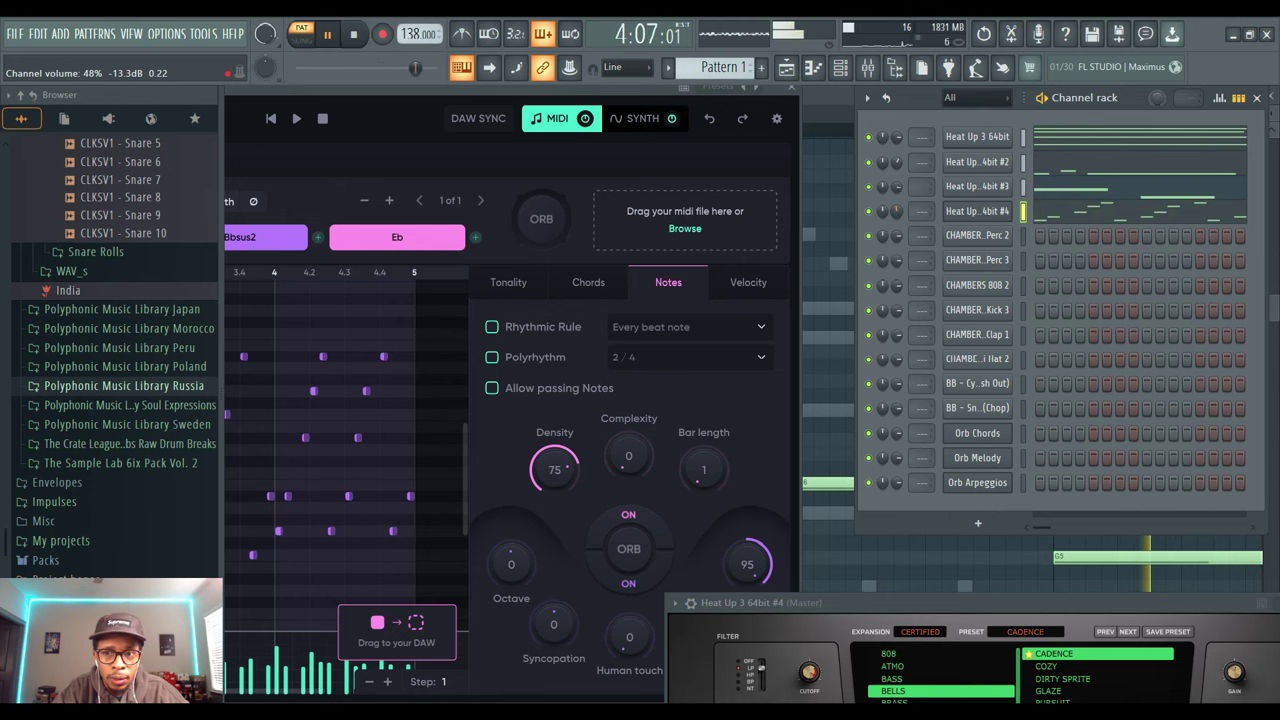
{"action": "key", "text": "space"}
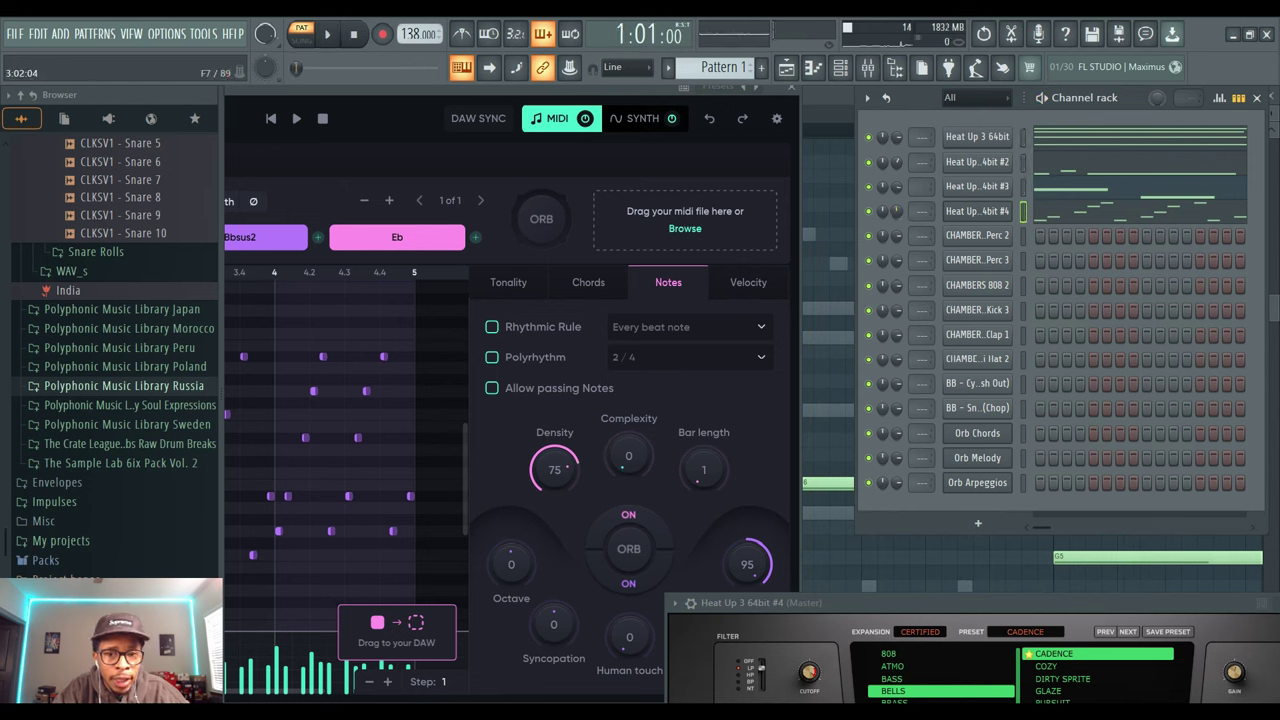
Randomize the note settings in Orb Arpeggios twice and reduce the note density to 20.
{"action": "left_click", "coordinate": [628, 549]}
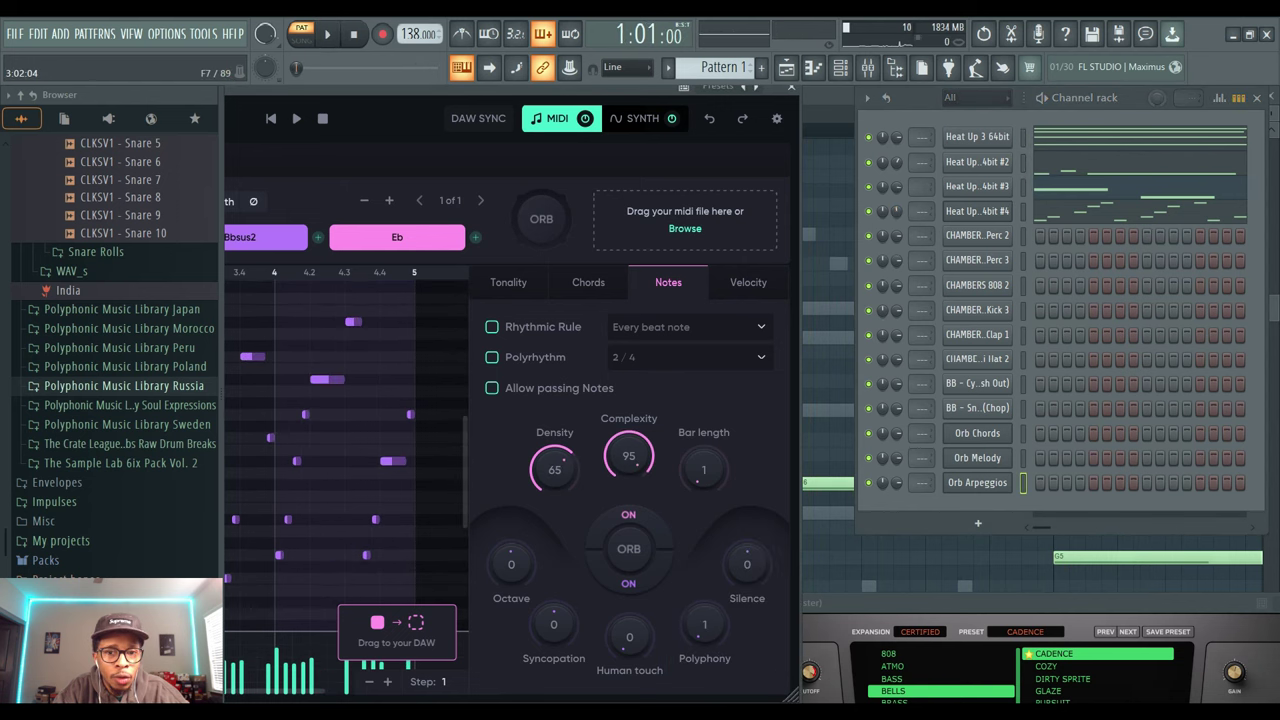
{"action": "left_click", "coordinate": [628, 549]}
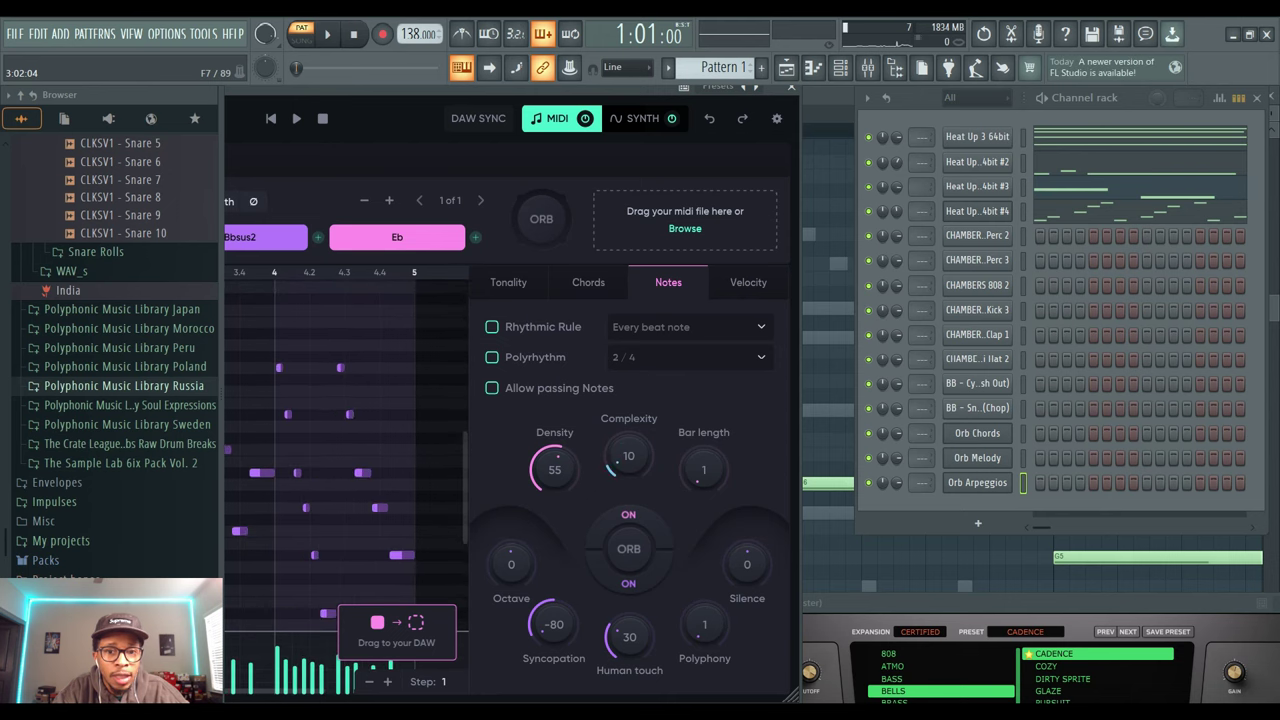
{"action": "left_click_drag", "start_coordinate": [554, 470], "coordinate": [554, 481]}
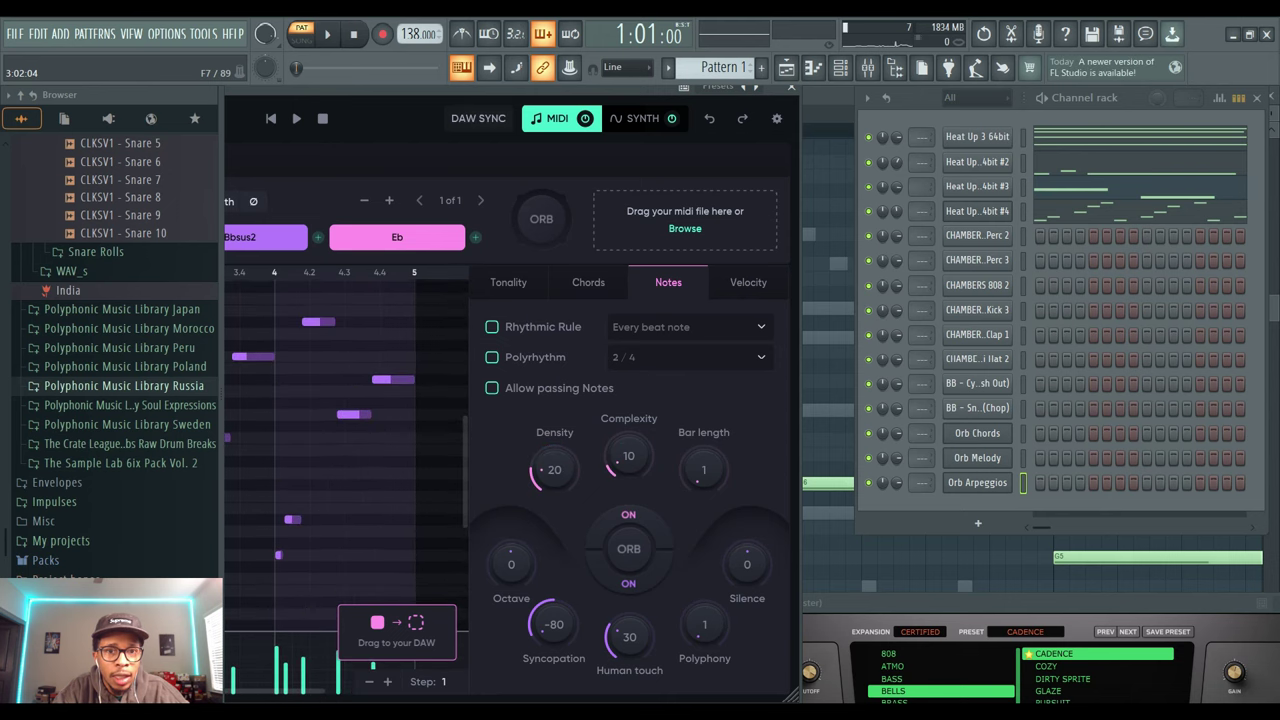
Transfer the new Orb Arpeggios pattern onto the fourth Heat Up 3 channel and play the layered pattern.
{"action": "left_click_drag", "start_coordinate": [660, 87], "coordinate": [733, 87]}
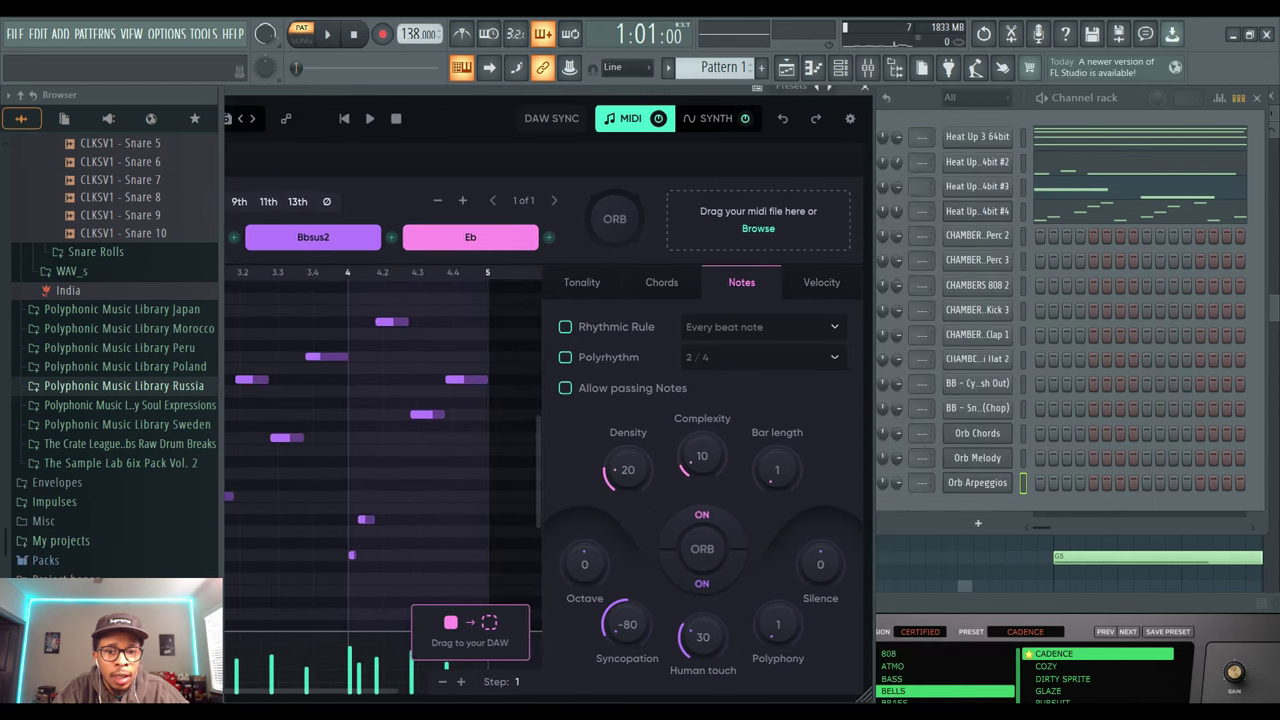
{"action": "left_click_drag", "start_coordinate": [470, 630], "coordinate": [1083, 210]}
{"action": "key", "text": "space"}
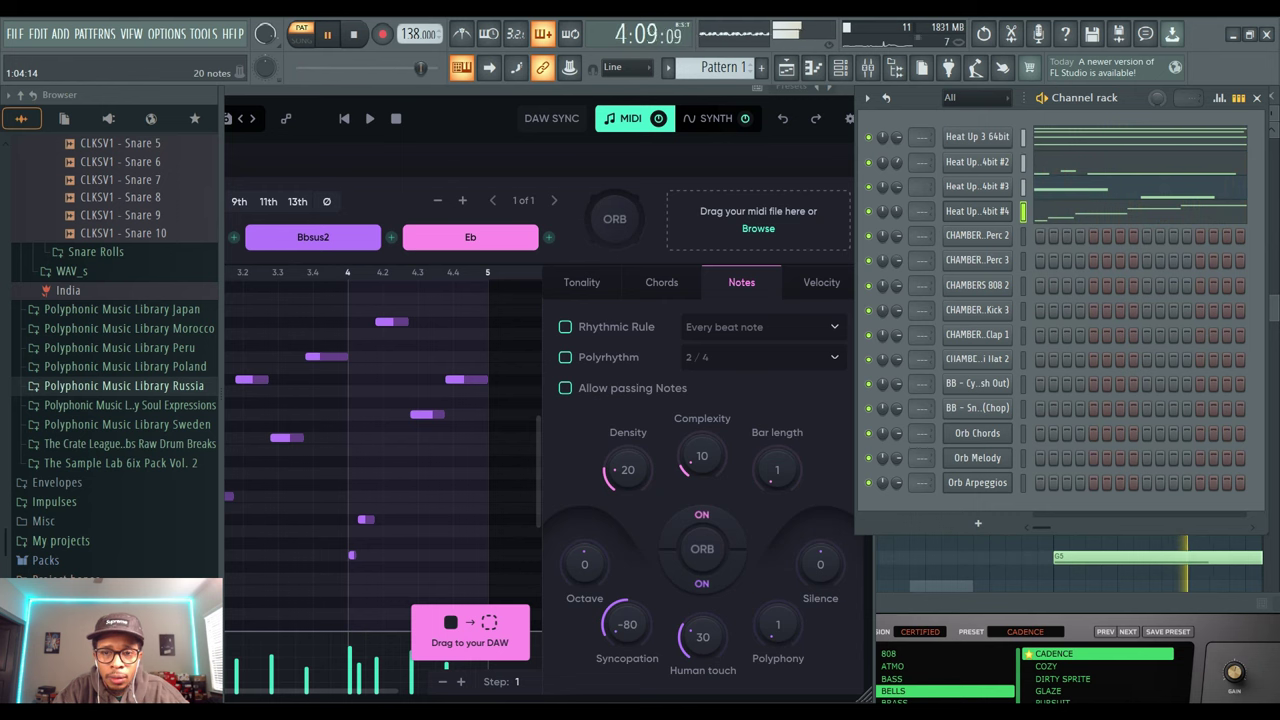
{"action": "key", "text": "space"}
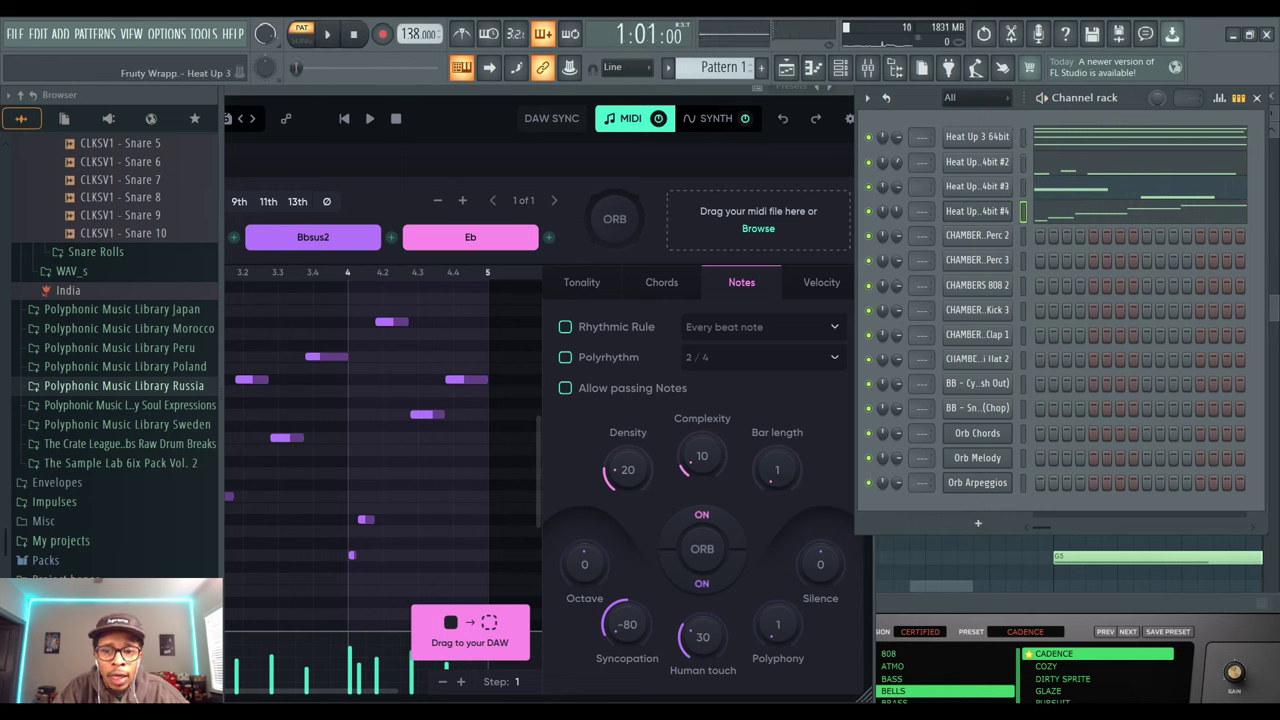
Add an Orb Bass channel and reposition its window so its note controls and MIDI export area are in view.
{"action": "left_click", "coordinate": [978, 522]}
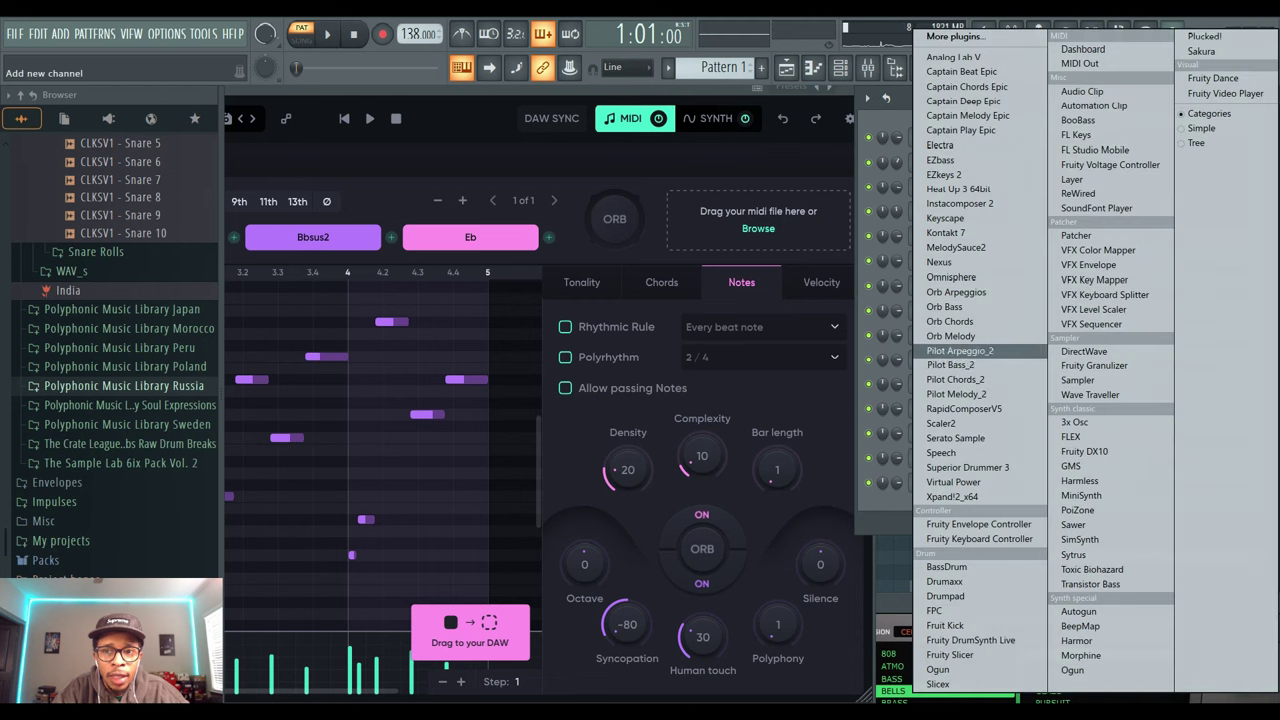
{"action": "left_click", "coordinate": [980, 308]}
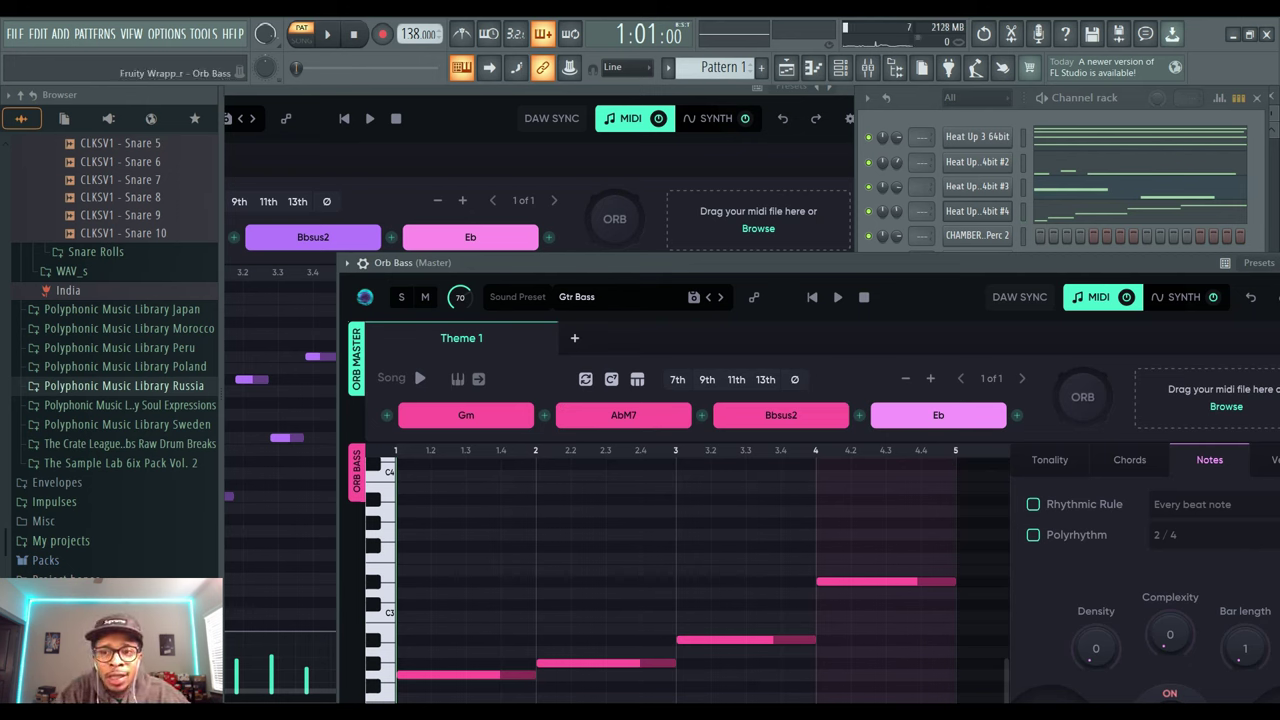
{"action": "left_click_drag", "start_coordinate": [900, 263], "coordinate": [733, 105]}
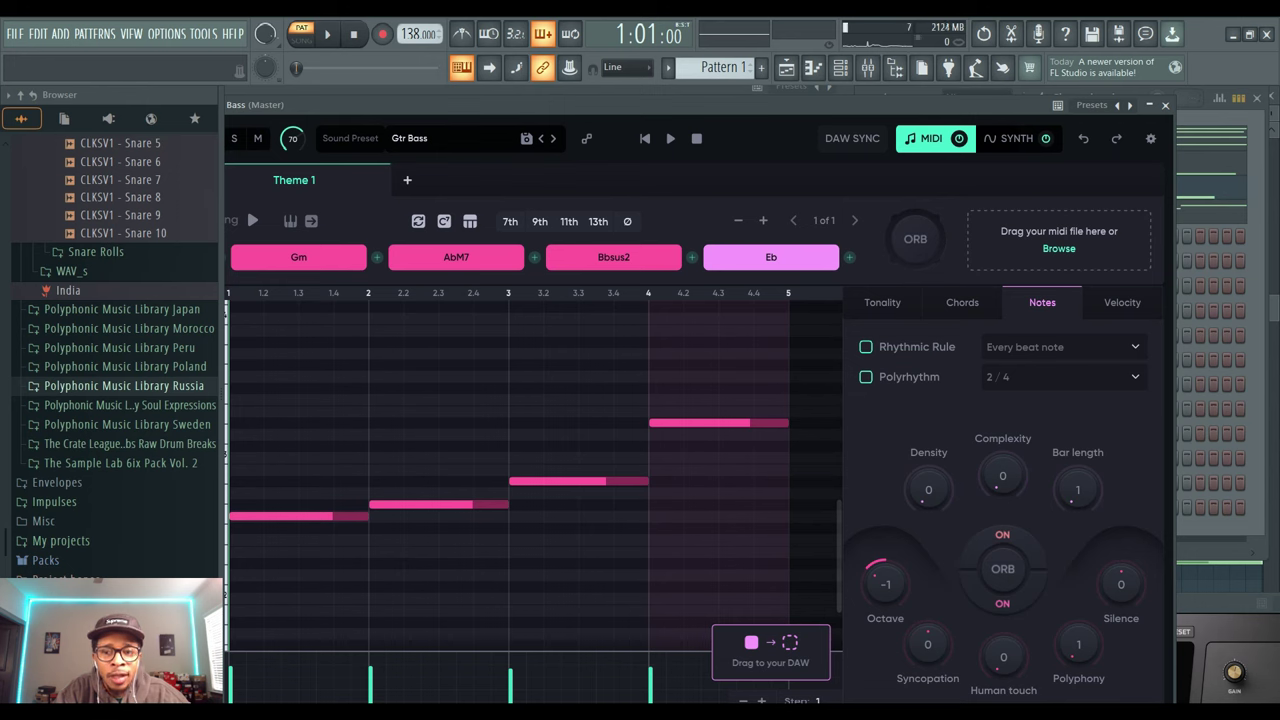
Randomize the Orb Bass note settings repeatedly, returning to one sustained note per chord with density and complexity at 0.
{"action": "left_click", "coordinate": [1003, 569]}
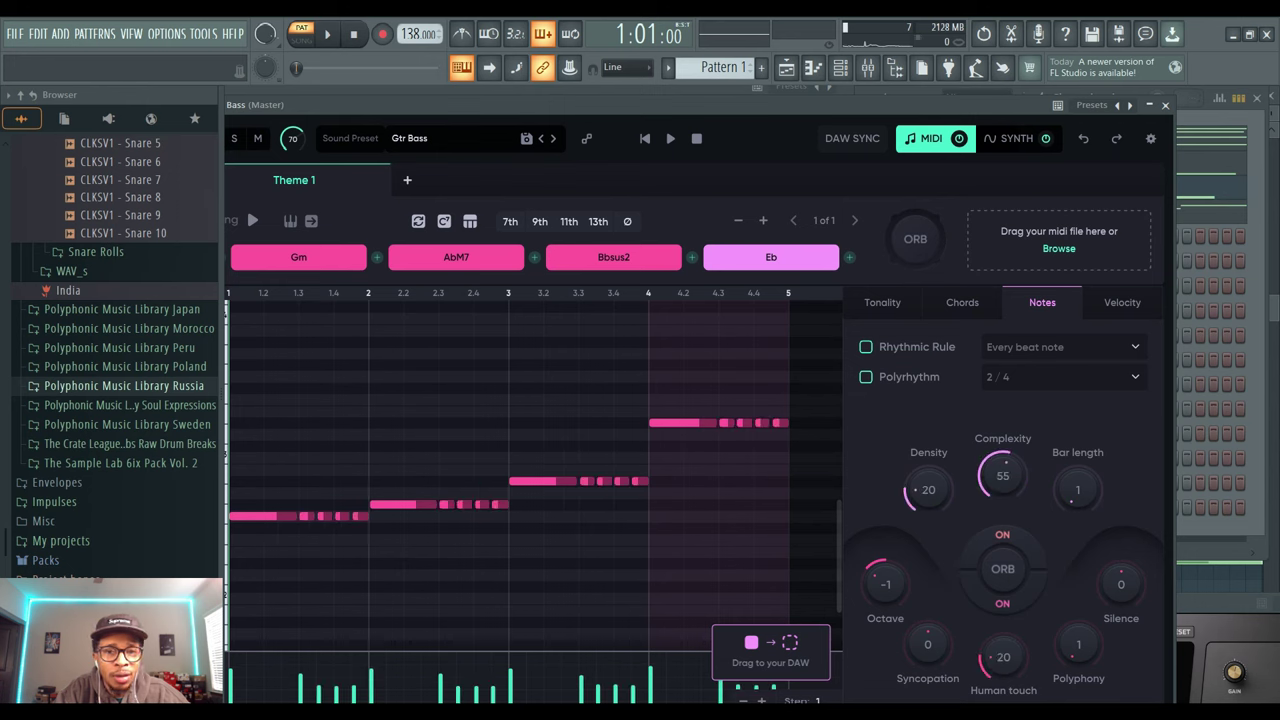
{"action": "left_click", "coordinate": [253, 220]}
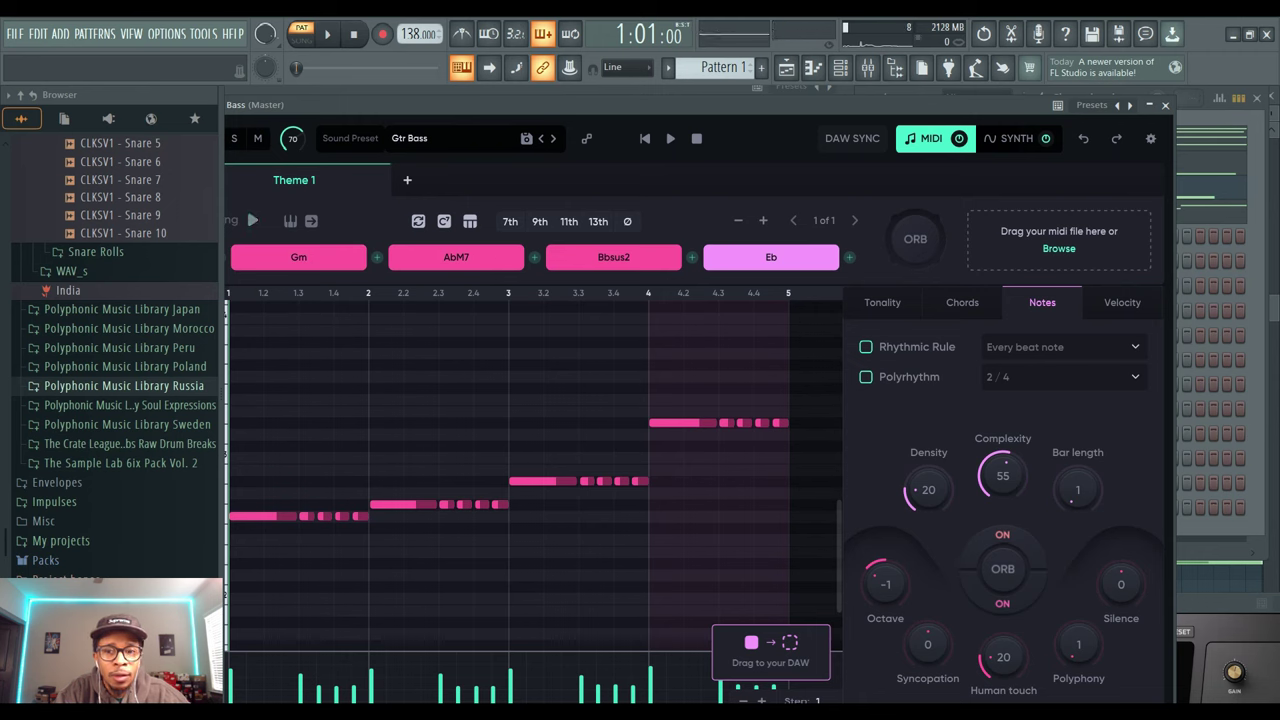
{"action": "left_click", "coordinate": [1003, 569]}
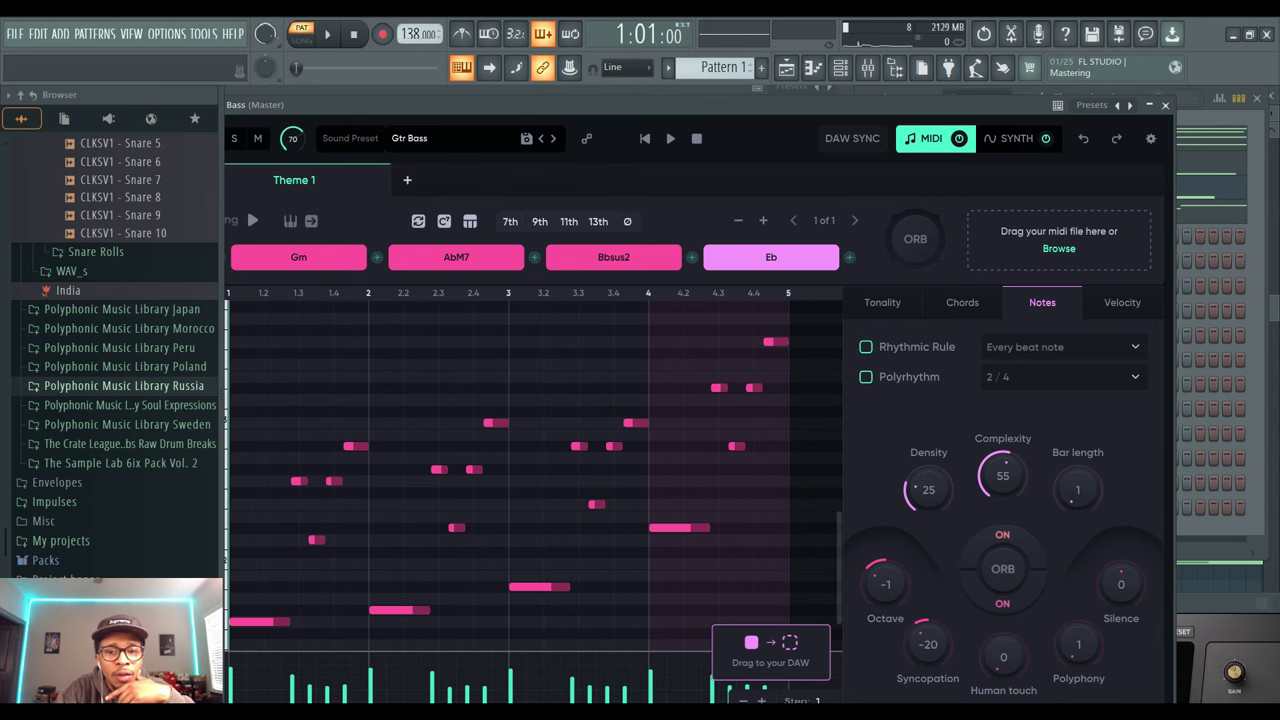
{"action": "left_click", "coordinate": [1003, 569]}
{"action": "left_click", "coordinate": [1003, 569]}
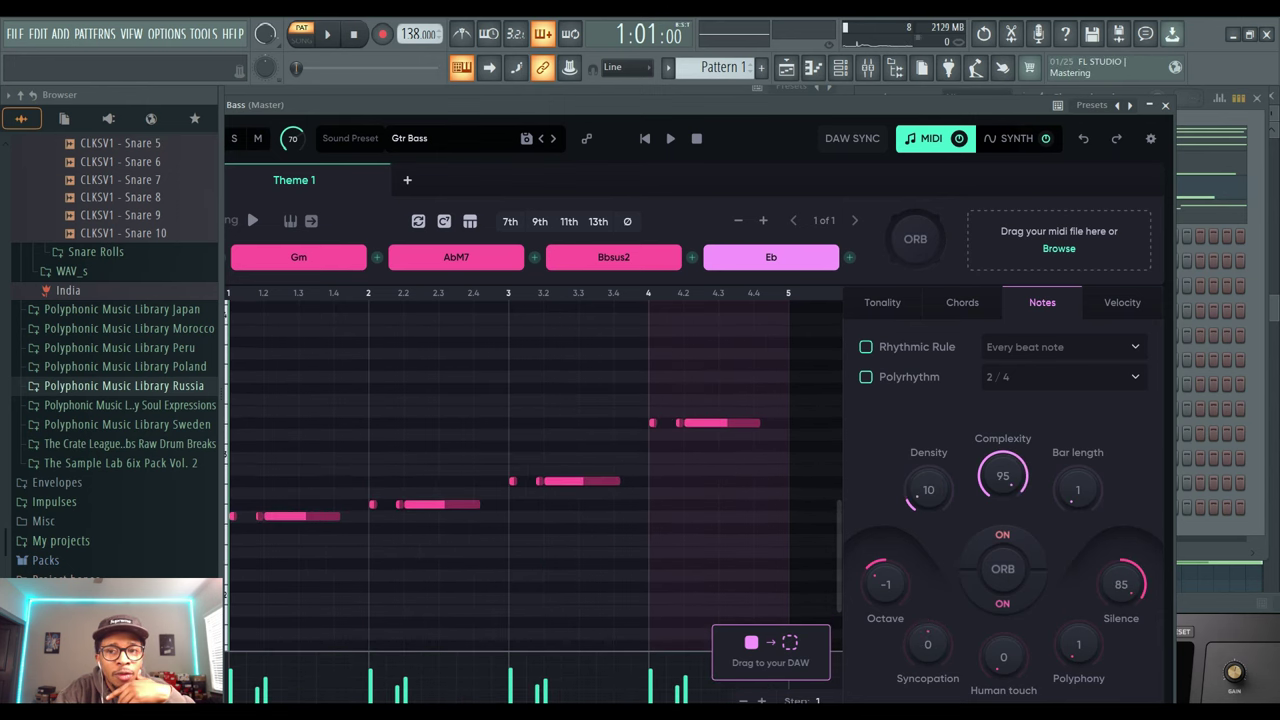
{"action": "left_click", "coordinate": [1003, 569]}
{"action": "left_click", "coordinate": [1003, 569]}
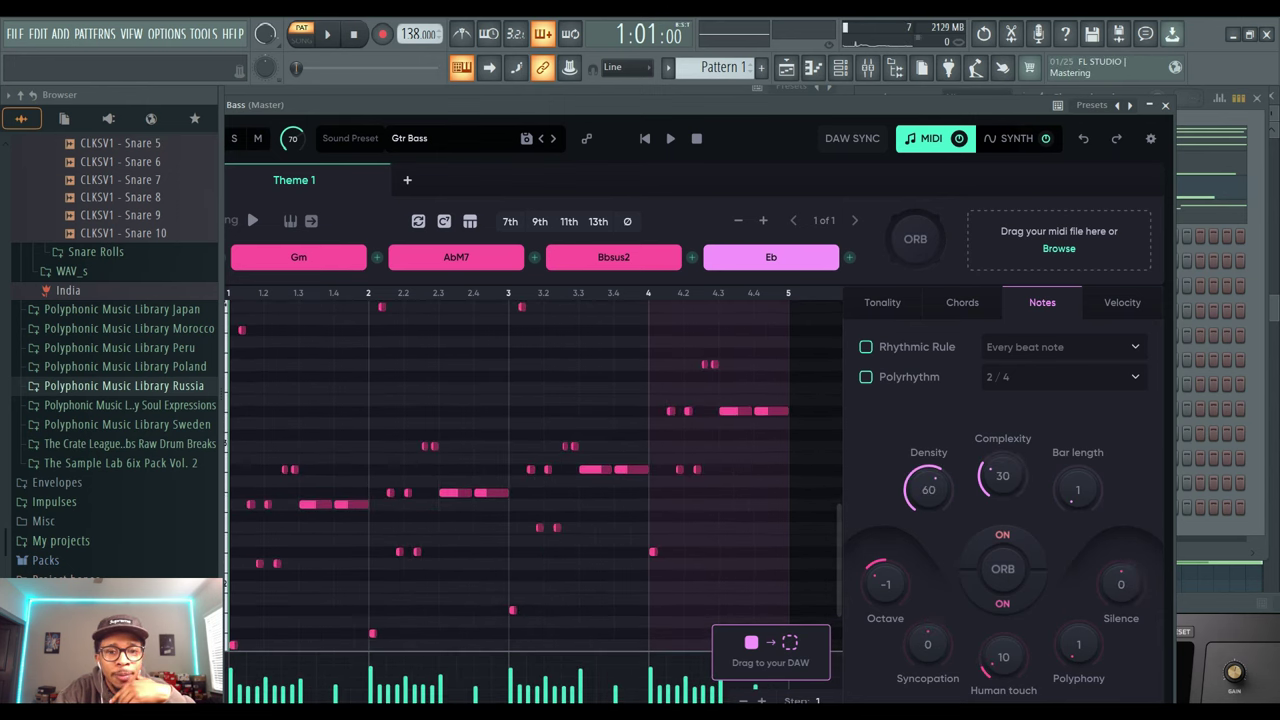
{"action": "left_click", "coordinate": [1003, 569]}
{"action": "left_click", "coordinate": [1003, 569]}
{"action": "left_click", "coordinate": [1003, 569]}
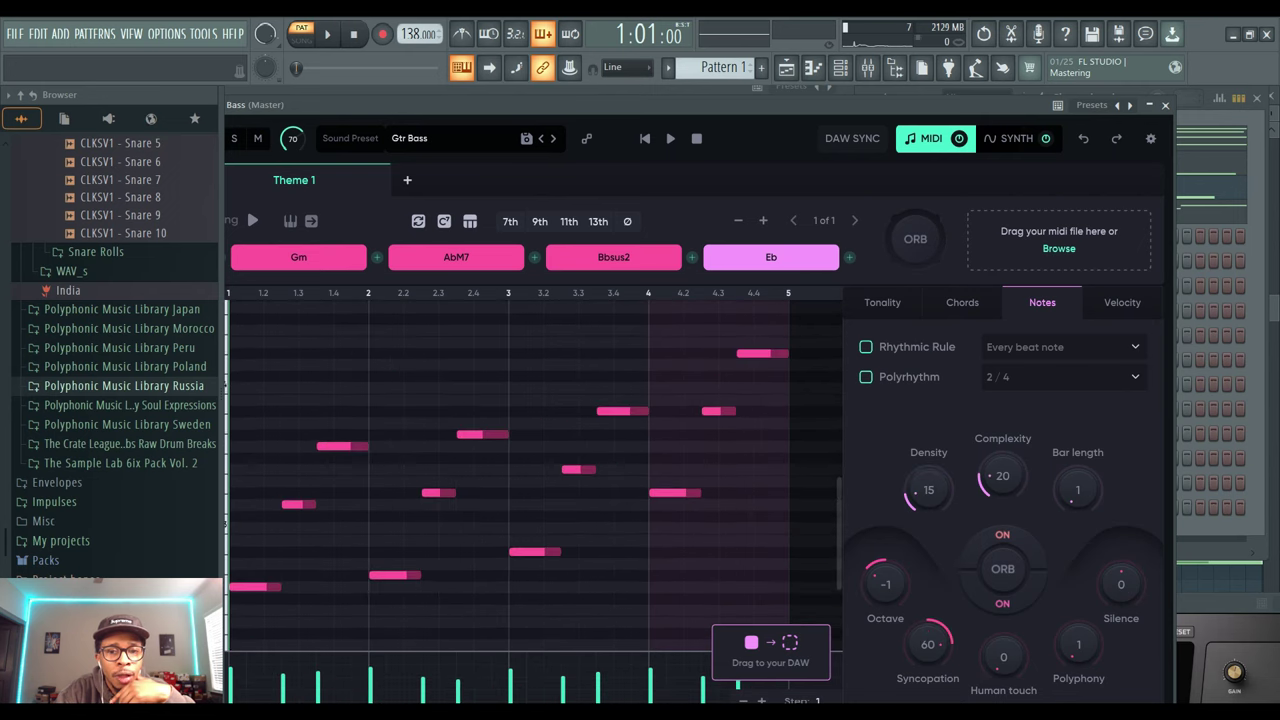
{"action": "left_click", "coordinate": [1003, 569]}
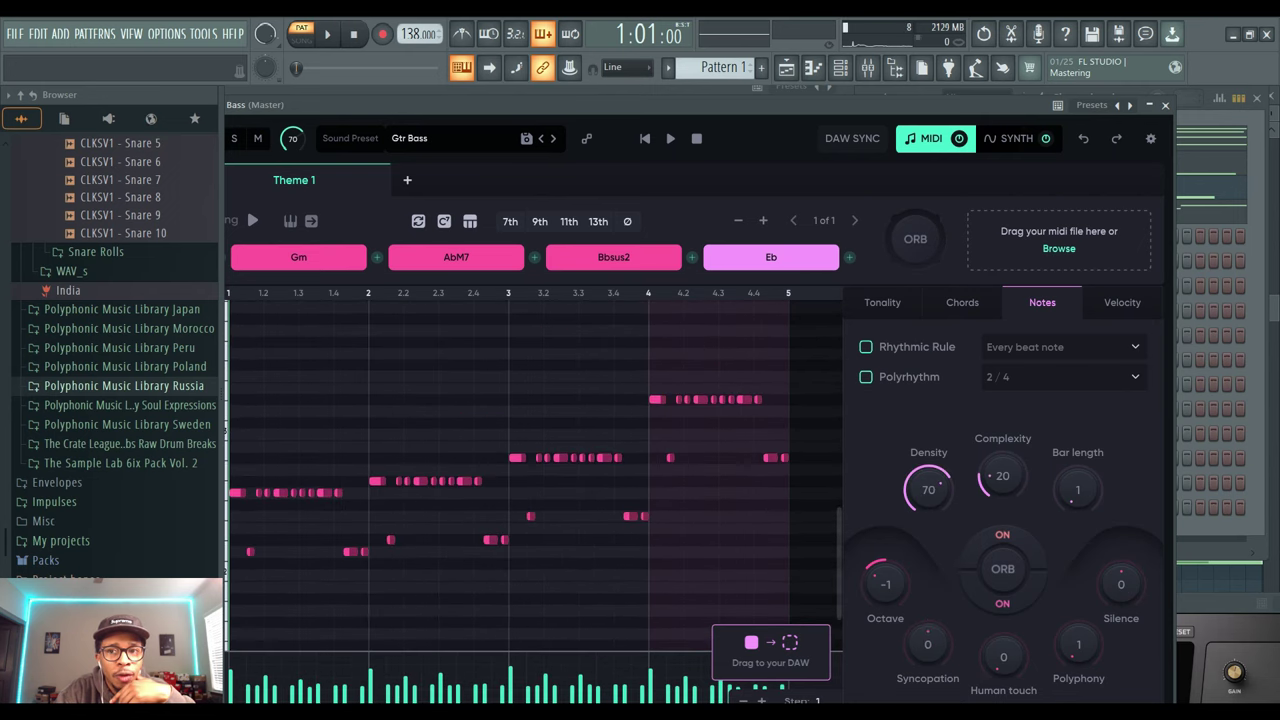
{"action": "left_click", "coordinate": [1003, 569]}
{"action": "left_click", "coordinate": [1003, 569]}
{"action": "left_click", "coordinate": [1003, 569]}
{"action": "left_click", "coordinate": [1003, 569]}
{"action": "left_click", "coordinate": [1003, 569]}
{"action": "left_click", "coordinate": [1003, 569]}
{"action": "left_click", "coordinate": [1003, 569]}
{"action": "left_click", "coordinate": [1003, 569]}
{"action": "left_click", "coordinate": [1003, 569]}
{"action": "left_click", "coordinate": [1003, 569]}
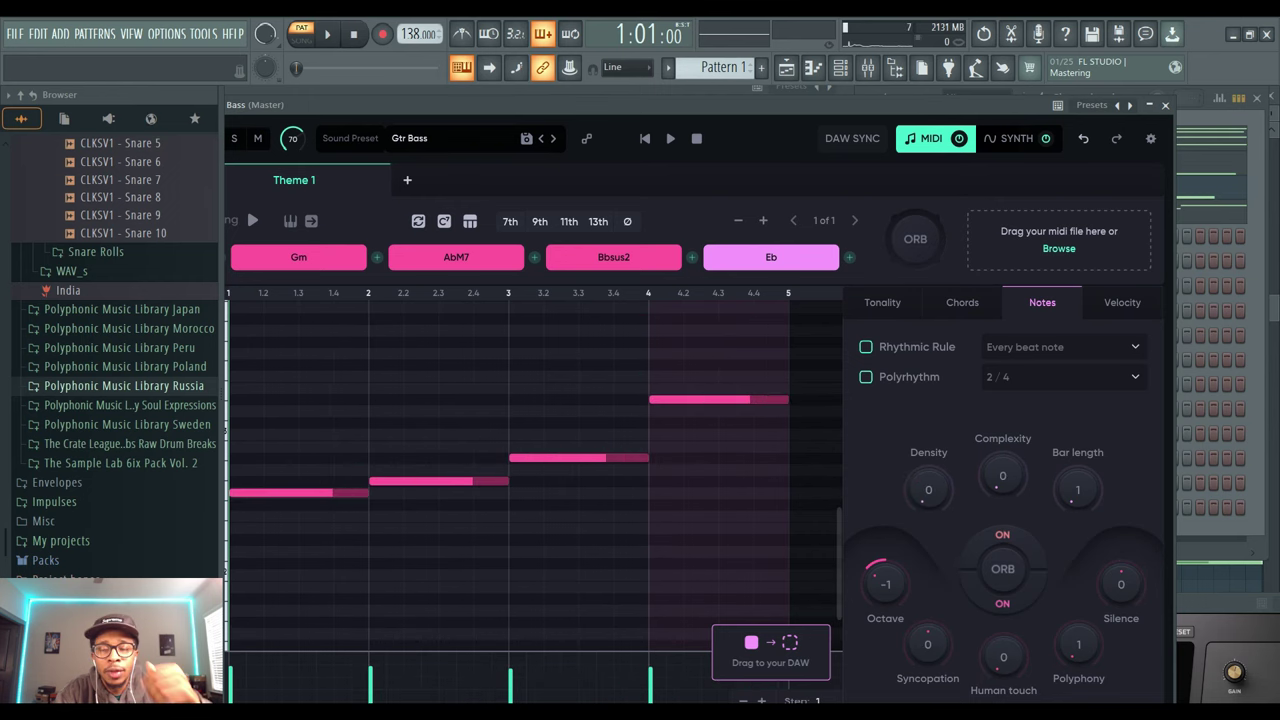
Move the Orb Bass window aside and clone the fourth Heat Up 3 channel for the bass part.
{"action": "left_click_drag", "start_coordinate": [900, 105], "coordinate": [494, 96]}
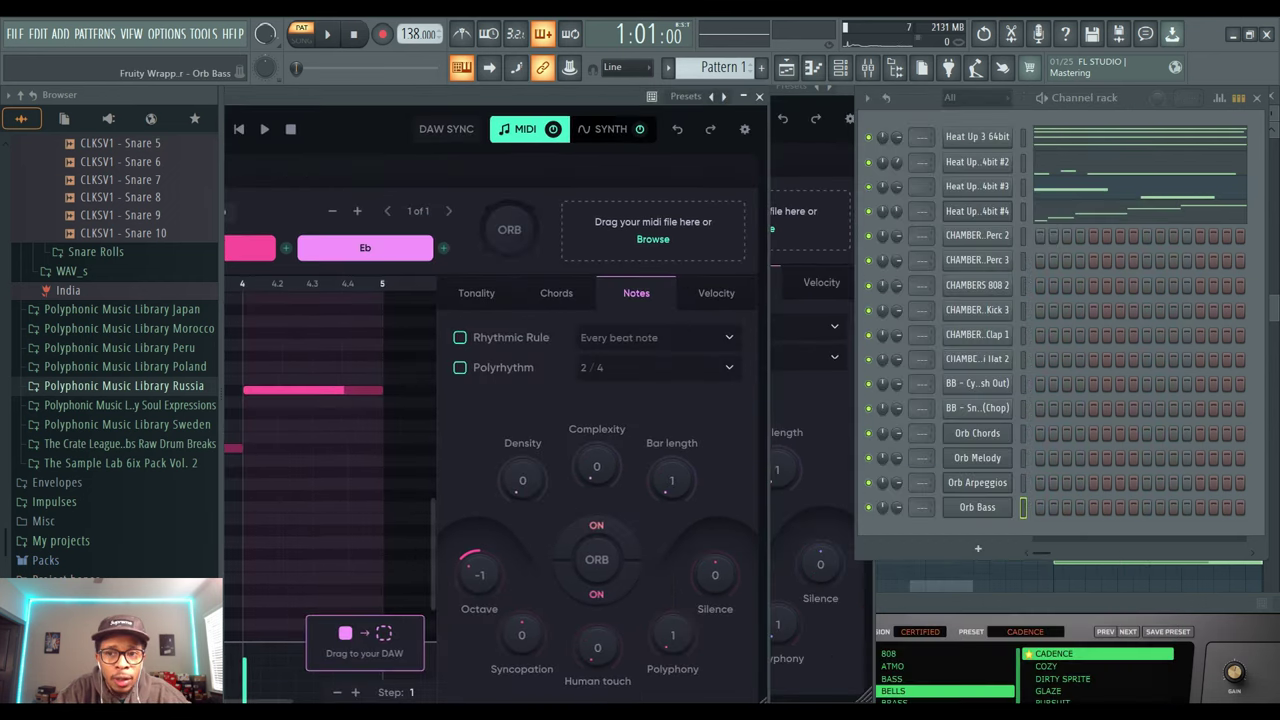
{"action": "right_click", "coordinate": [968, 210]}
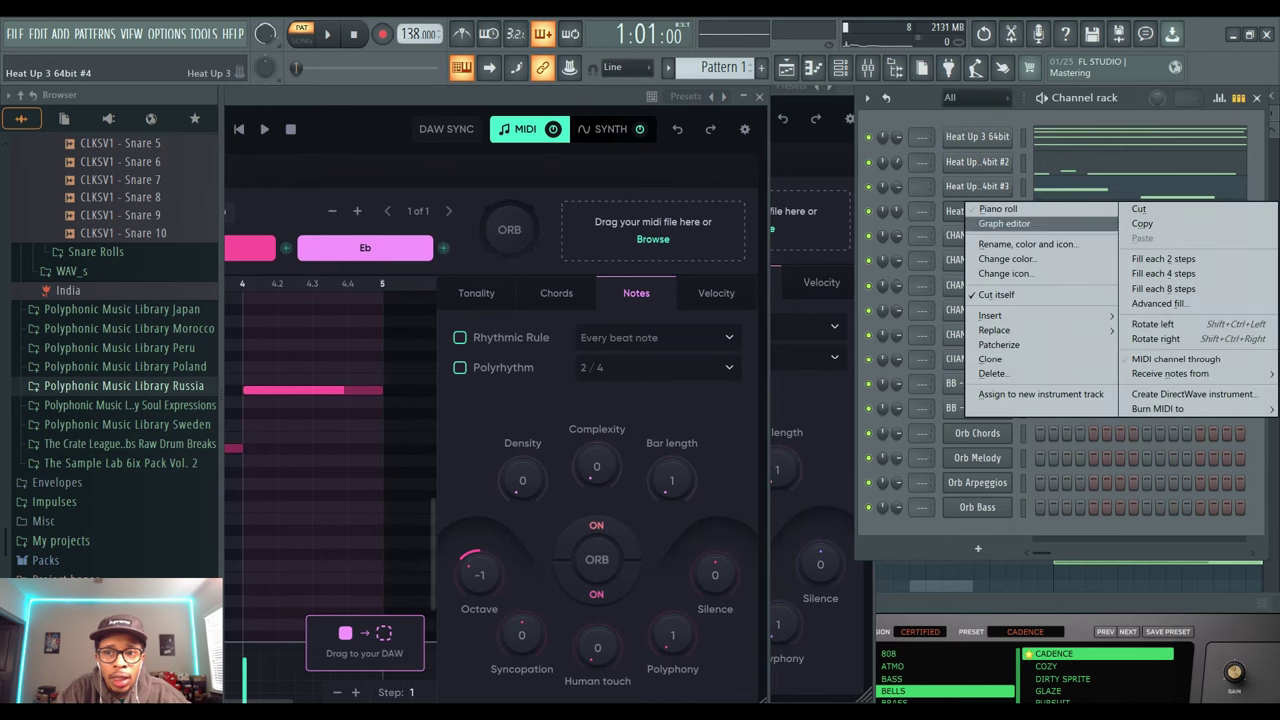
{"action": "left_click", "coordinate": [995, 359]}
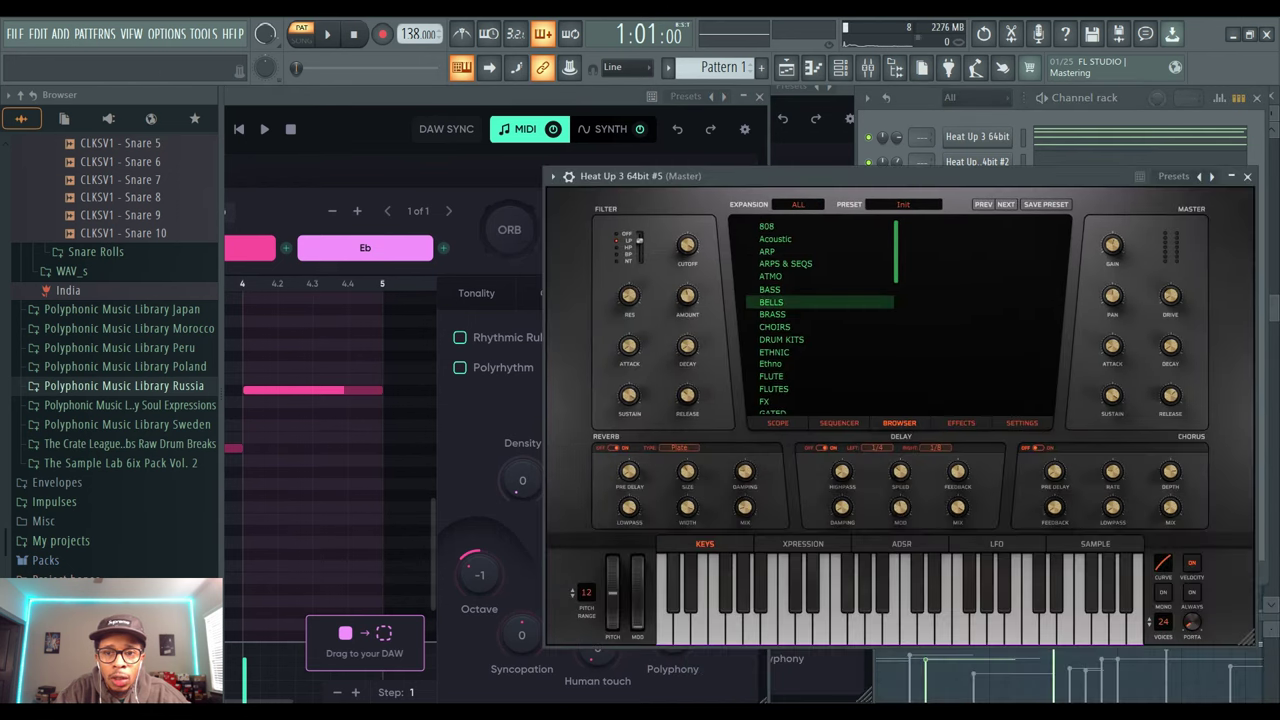
Load the NICE FOR WHAT bass preset from the CERTIFIED expansion into the fifth Heat Up 3 channel.
{"action": "left_click", "coordinate": [800, 289]}
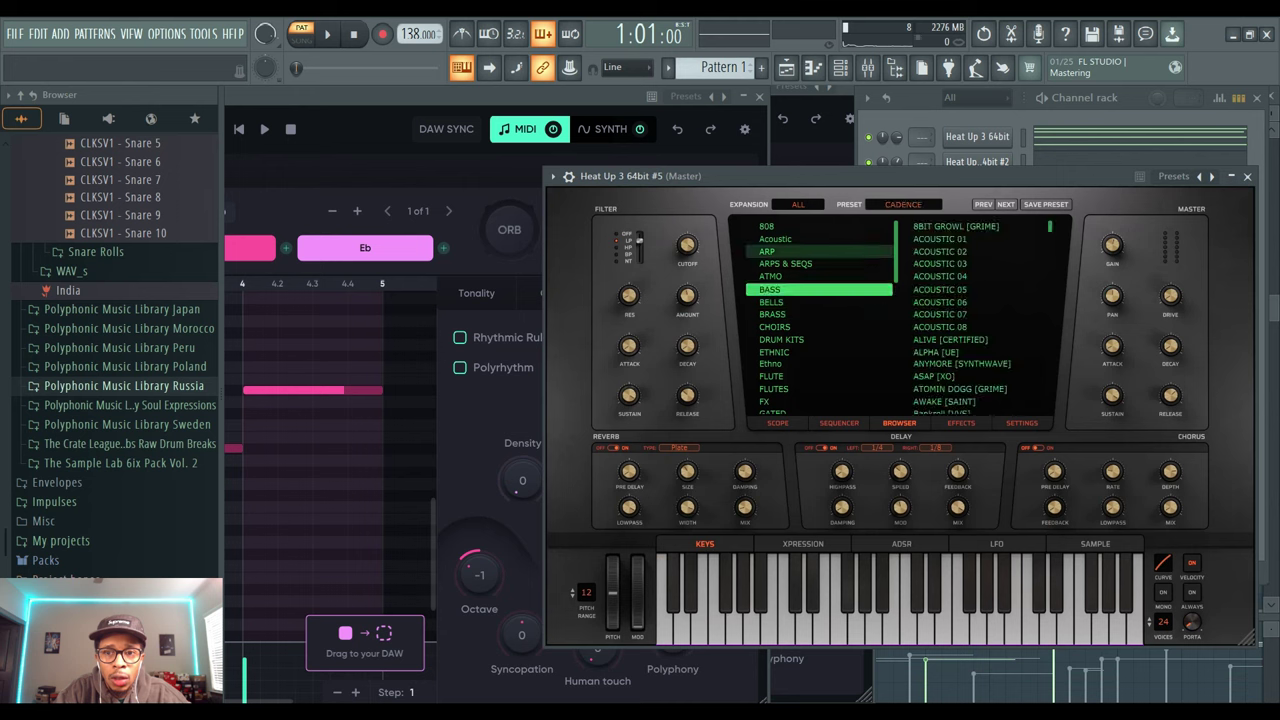
{"action": "left_click", "coordinate": [798, 204]}
{"action": "left_click", "coordinate": [837, 252]}
{"action": "left_click", "coordinate": [820, 252]}
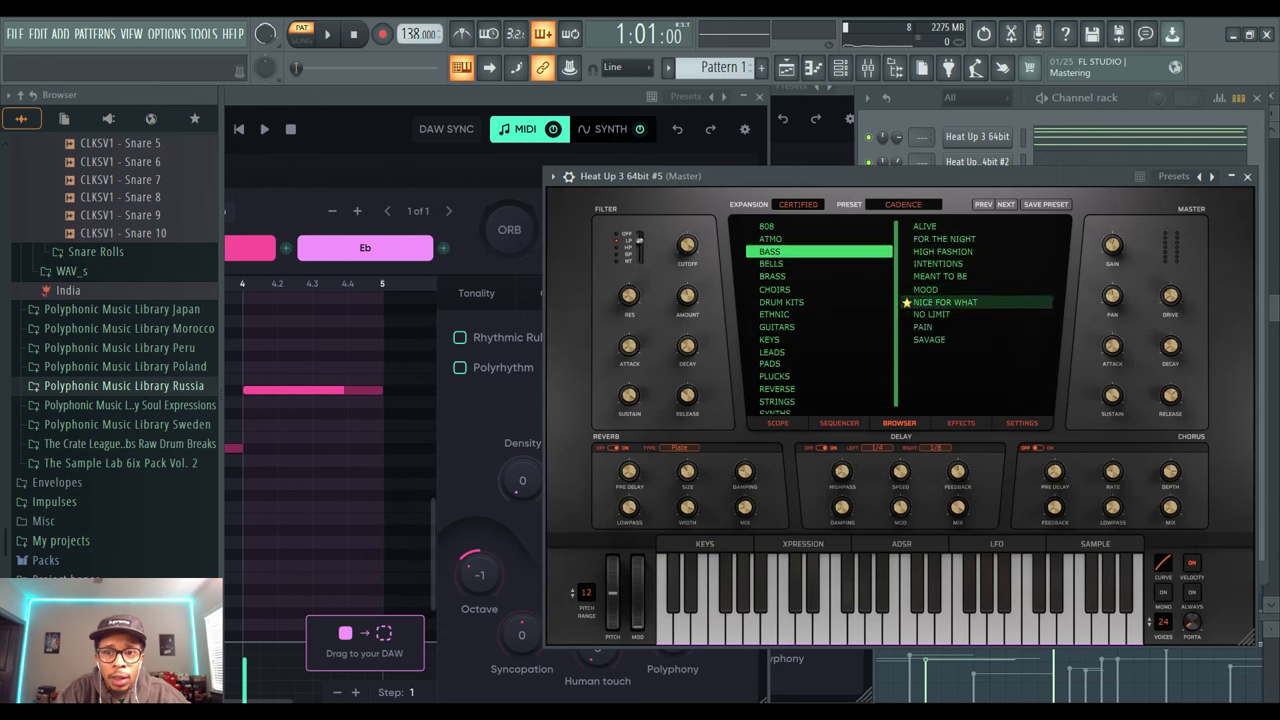
{"action": "left_click", "coordinate": [946, 302]}
Move the Heat Up 3 window aside and transfer the Orb Bass pattern onto the fifth Heat Up 3 channel.
{"action": "left_click_drag", "start_coordinate": [740, 176], "coordinate": [1138, 549]}
{"action": "left_click_drag", "start_coordinate": [365, 640], "coordinate": [990, 214]}
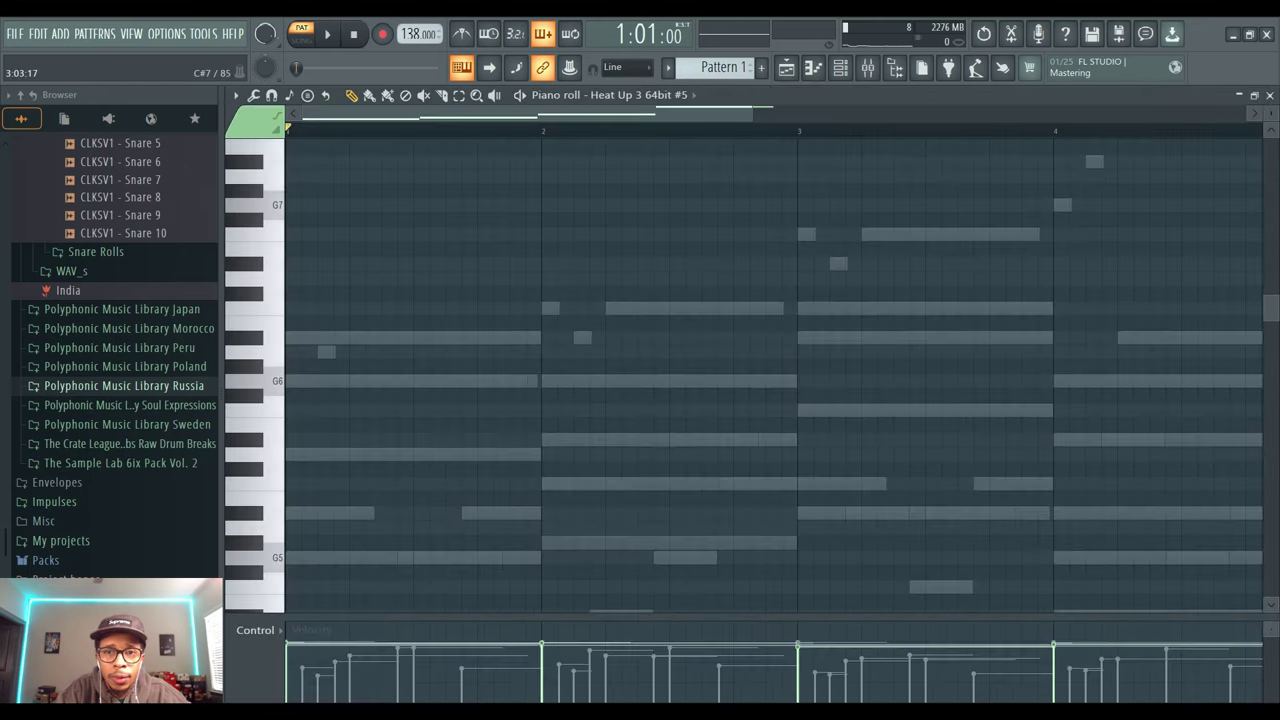
{"action": "left_click_drag", "start_coordinate": [752, 114], "coordinate": [1011, 114]}
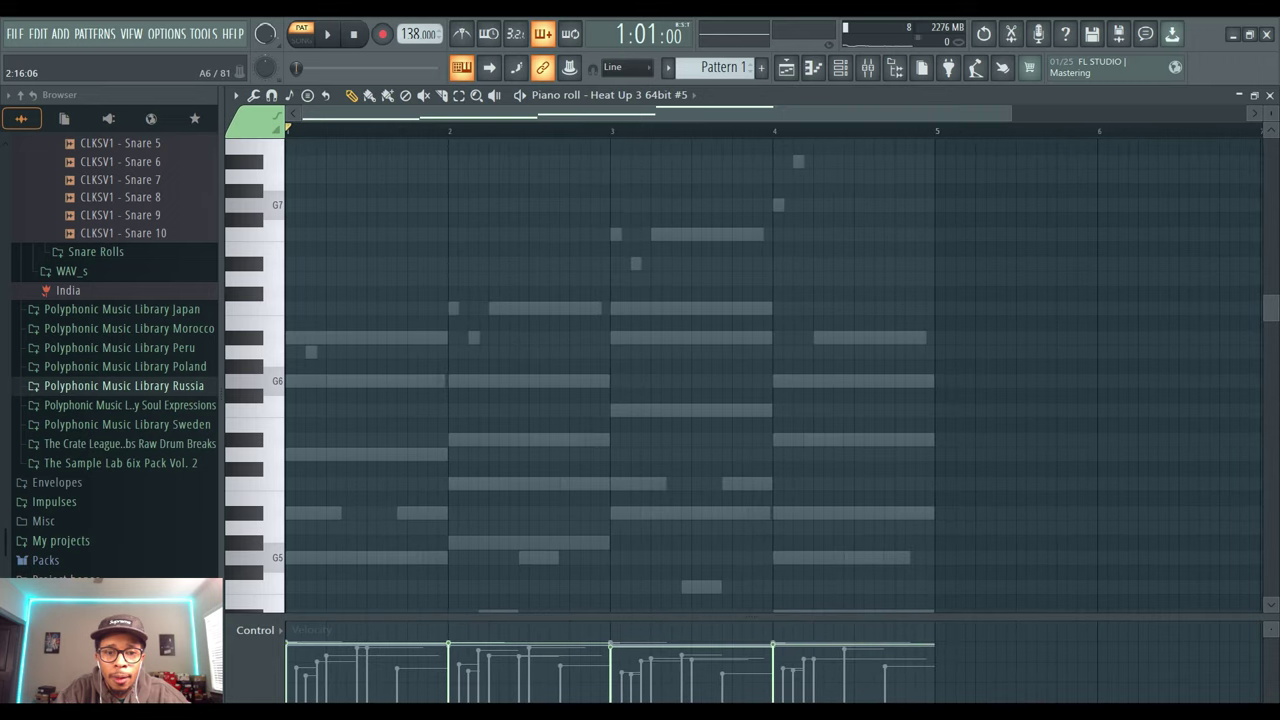
Raise all four bass notes by one octave, play the pattern, and raise the first three notes by another octave.
{"action": "key", "text": "space"}
{"action": "key", "text": "space"}
{"action": "scroll", "coordinate": [773, 377], "scroll_direction": "down", "scroll_amount": 5}
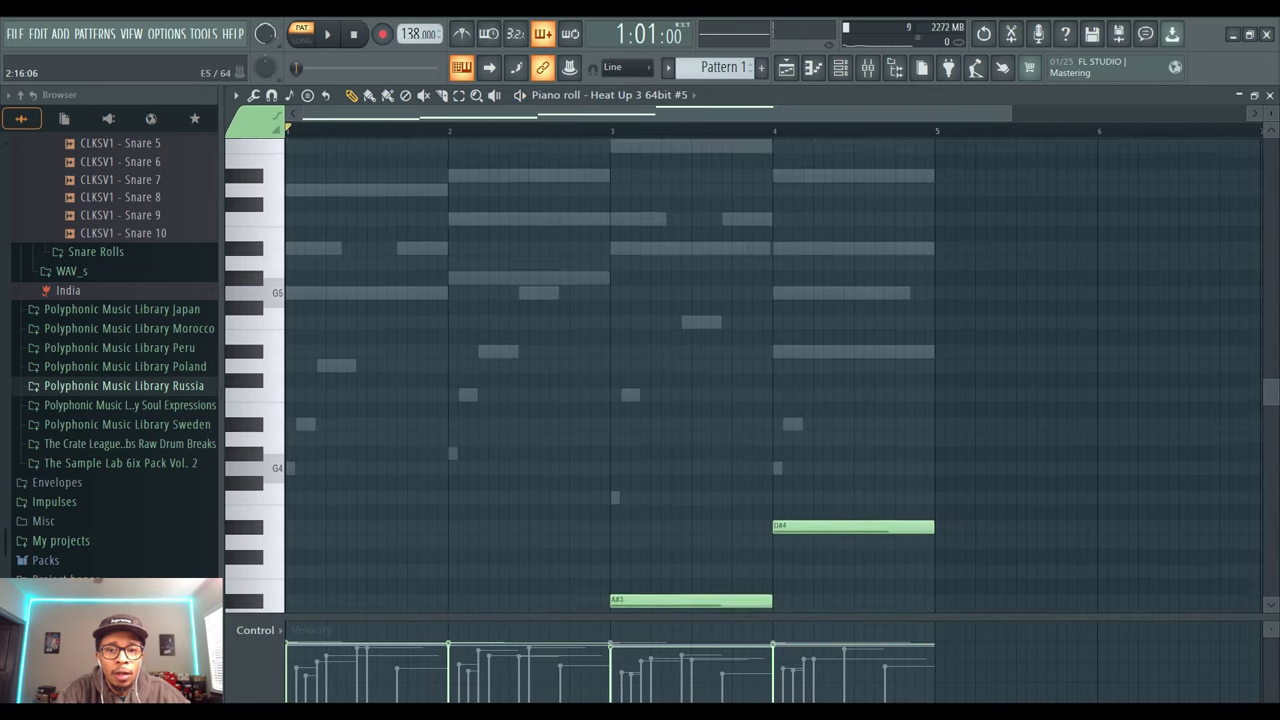
{"action": "key", "text": "ctrl+Up"}
{"action": "key", "text": "space"}
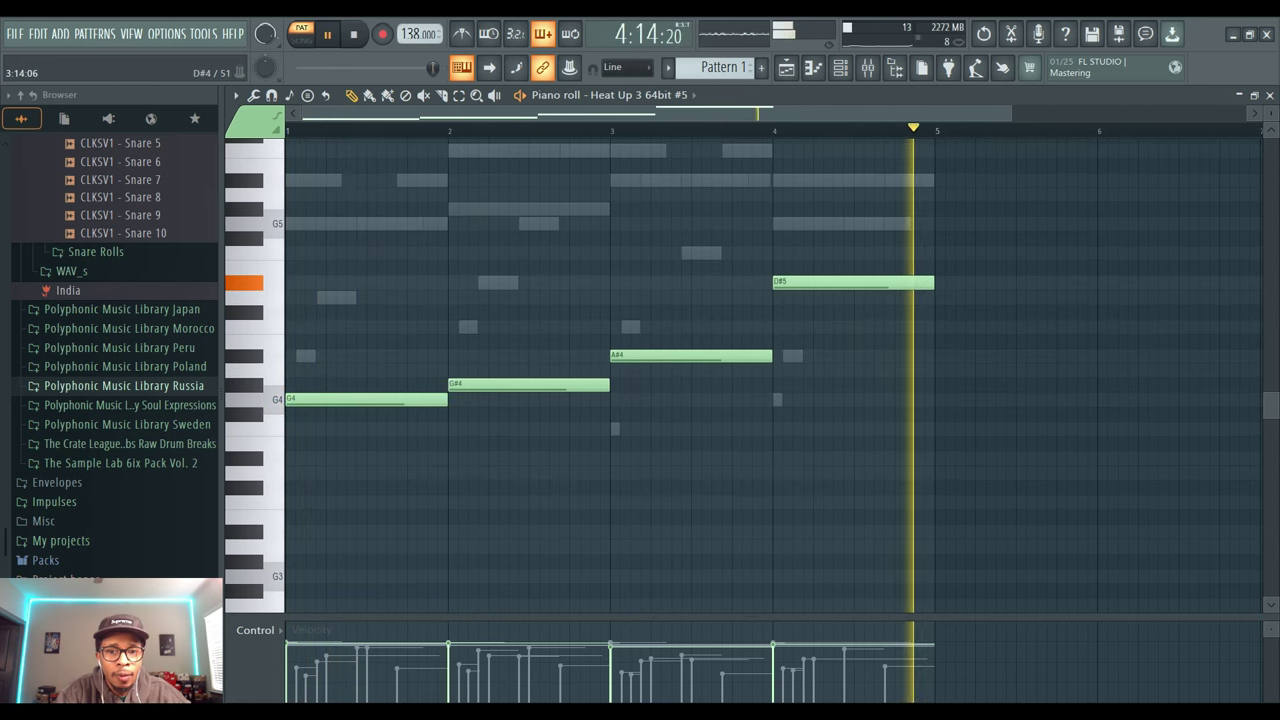
{"action": "left_click_drag", "start_coordinate": [780, 451], "coordinate": [308, 312]}
{"action": "key", "text": "ctrl+Up"}
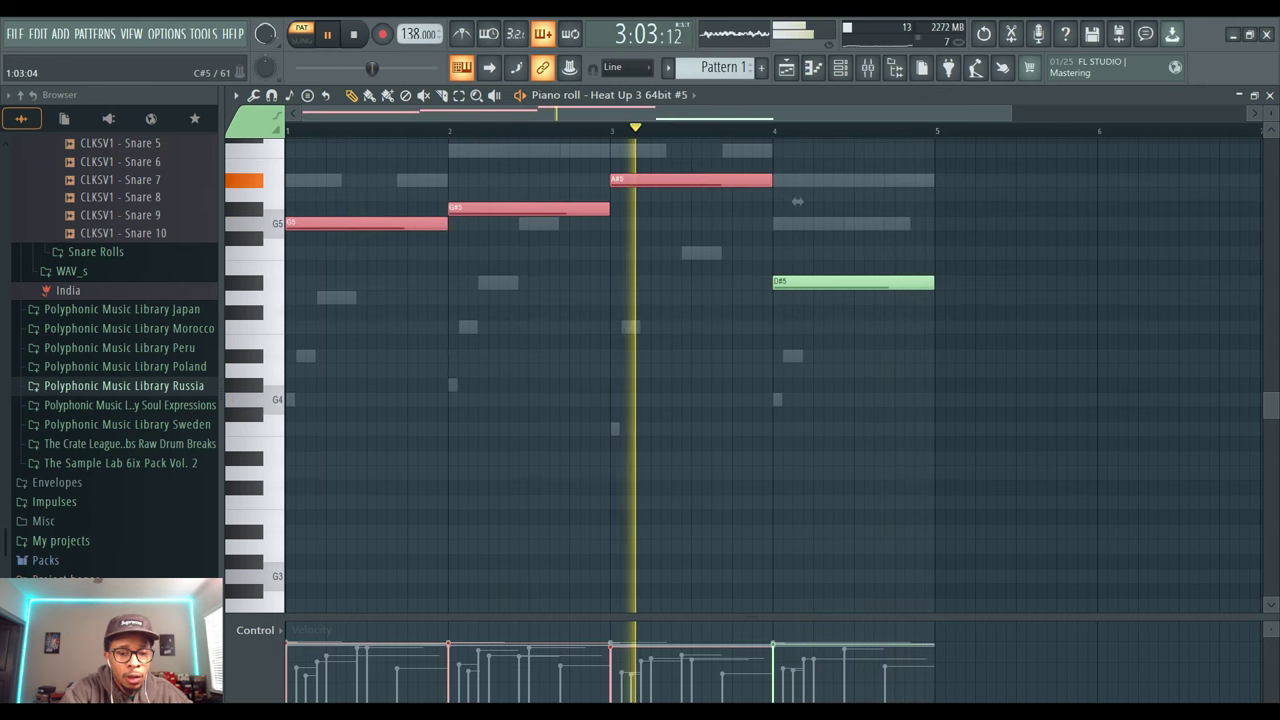
Mute the third, fourth and fifth Heat Up 3 channels and play the pattern with only the first two.
{"action": "key", "text": "F6"}
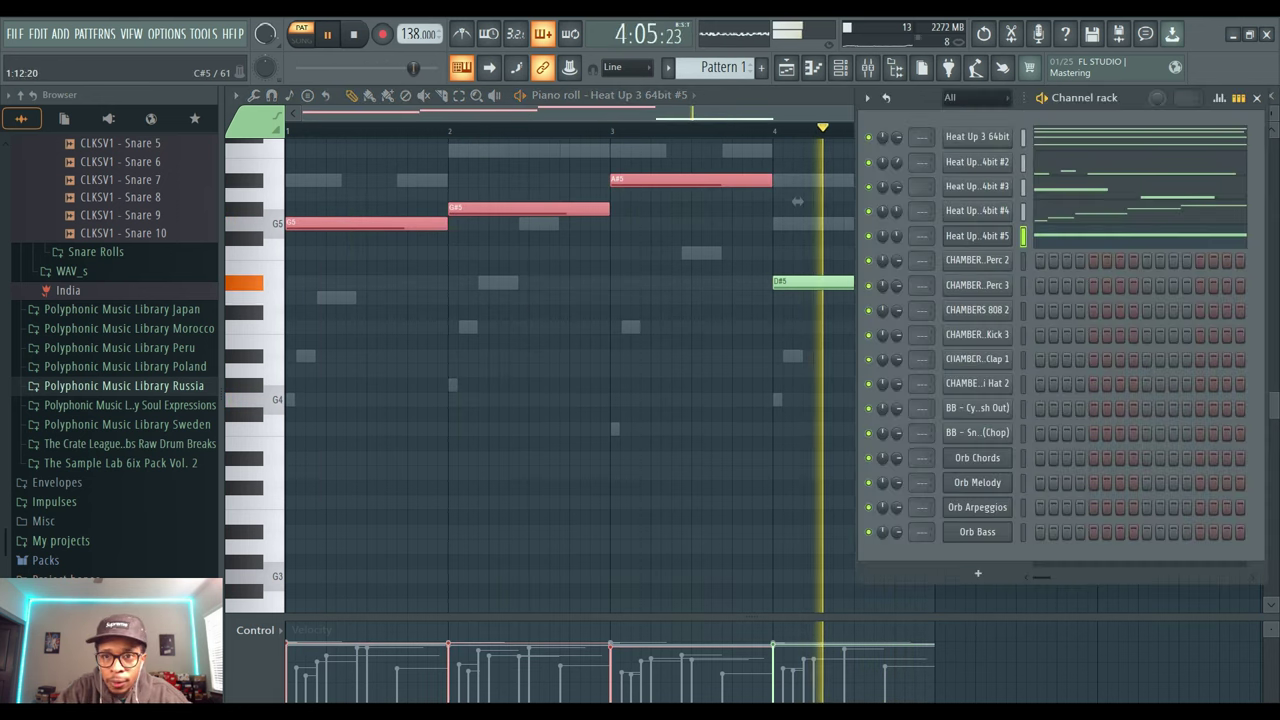
{"action": "key", "text": "space"}
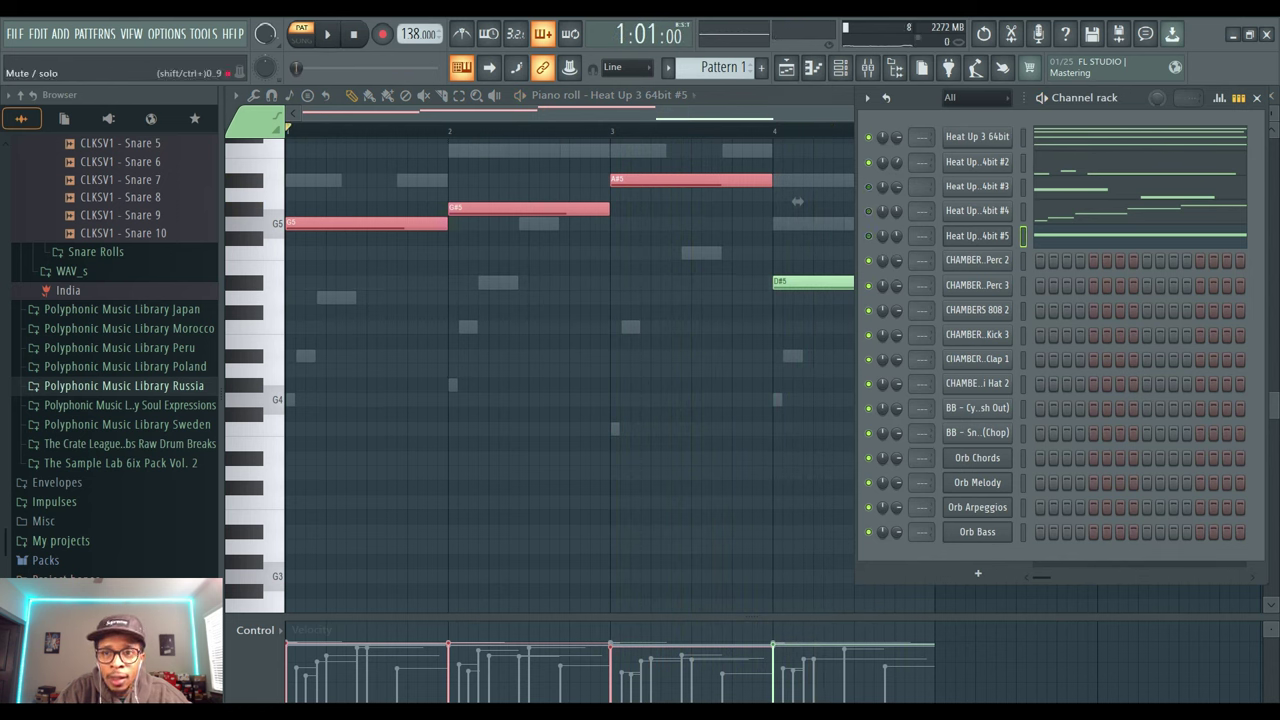
{"action": "key", "text": "space"}
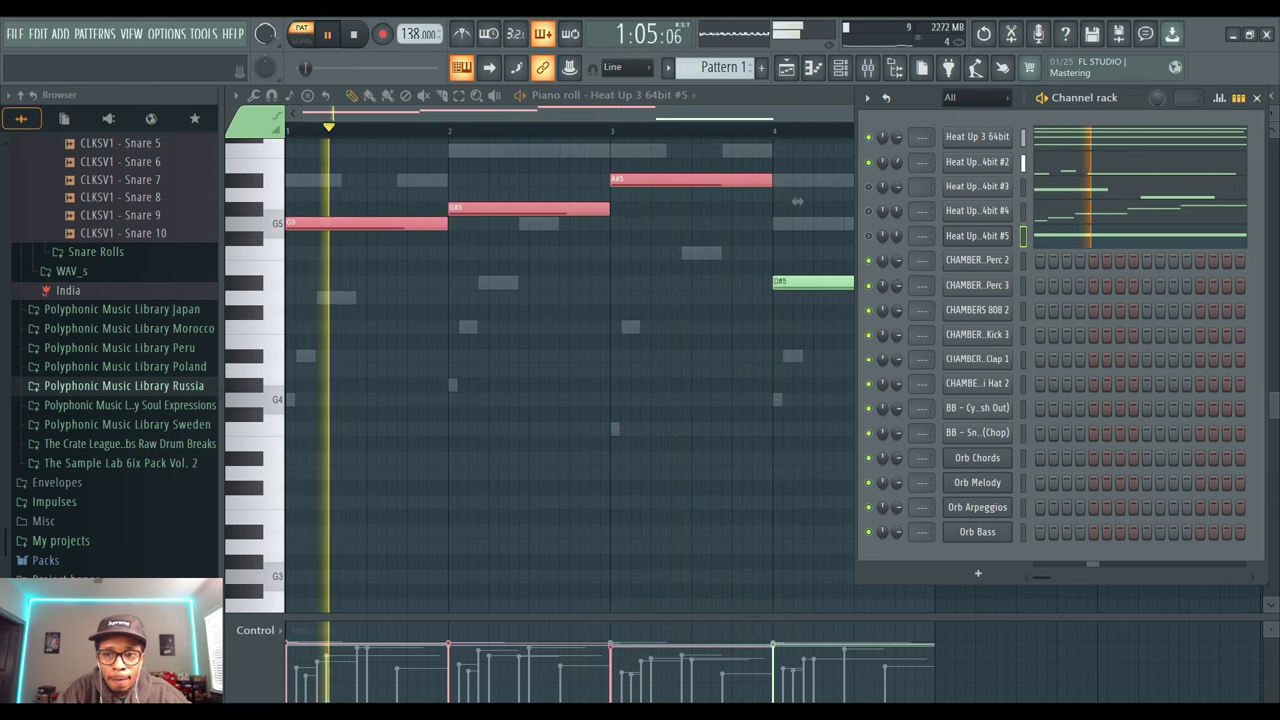
{"action": "key", "text": "space"}
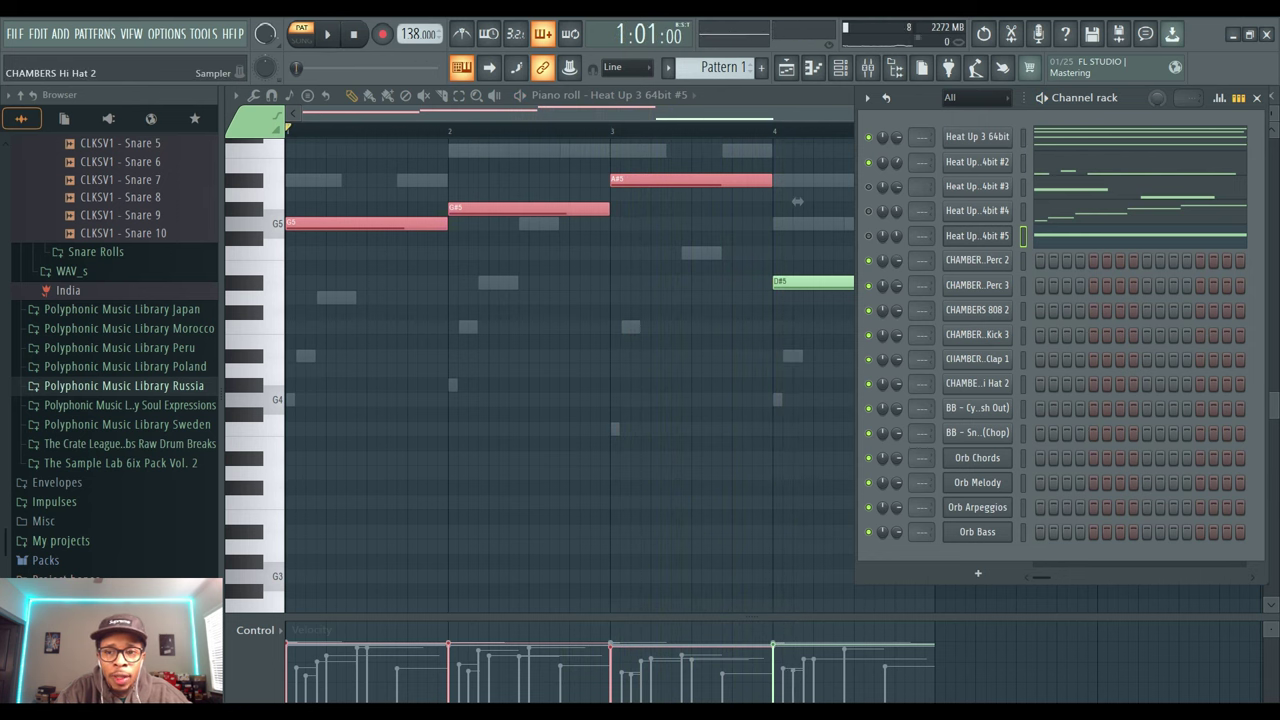
Fill the CHAMBERS Hi Hat 2 channel on every second step and lower its volume during playback.
{"action": "right_click", "coordinate": [966, 380]}
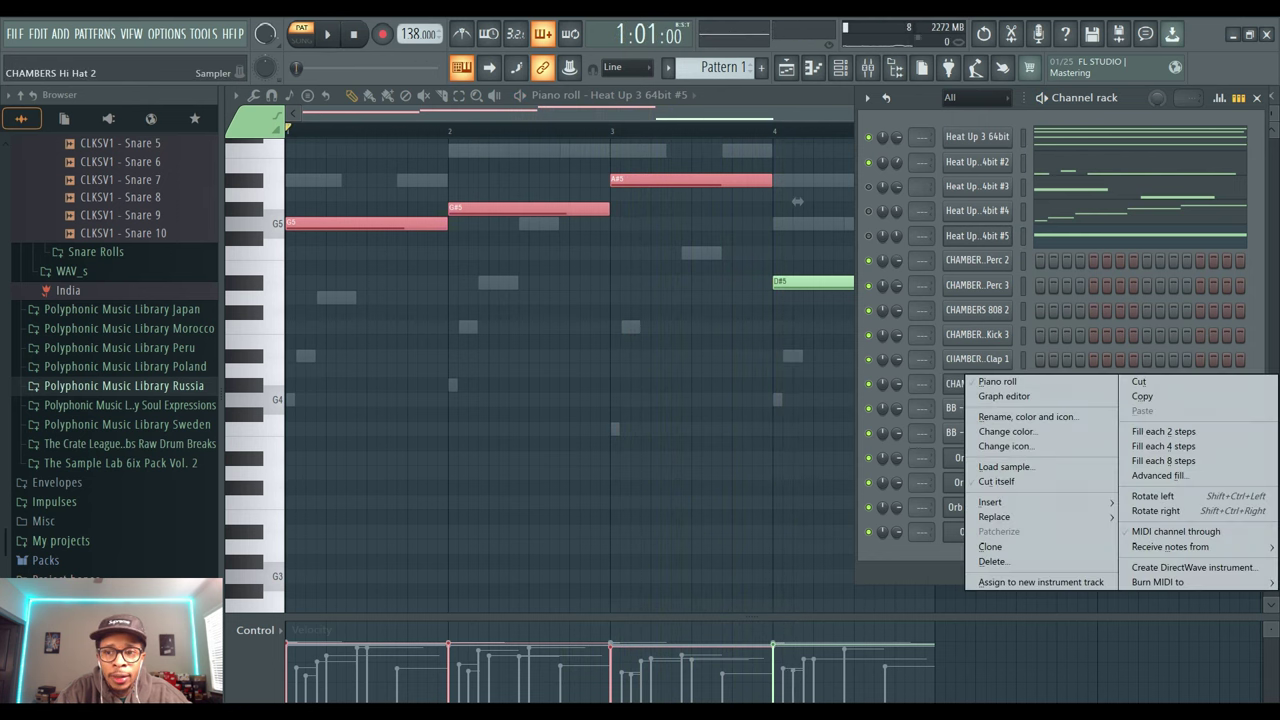
{"action": "left_click", "coordinate": [1163, 446]}
{"action": "key", "text": "space"}
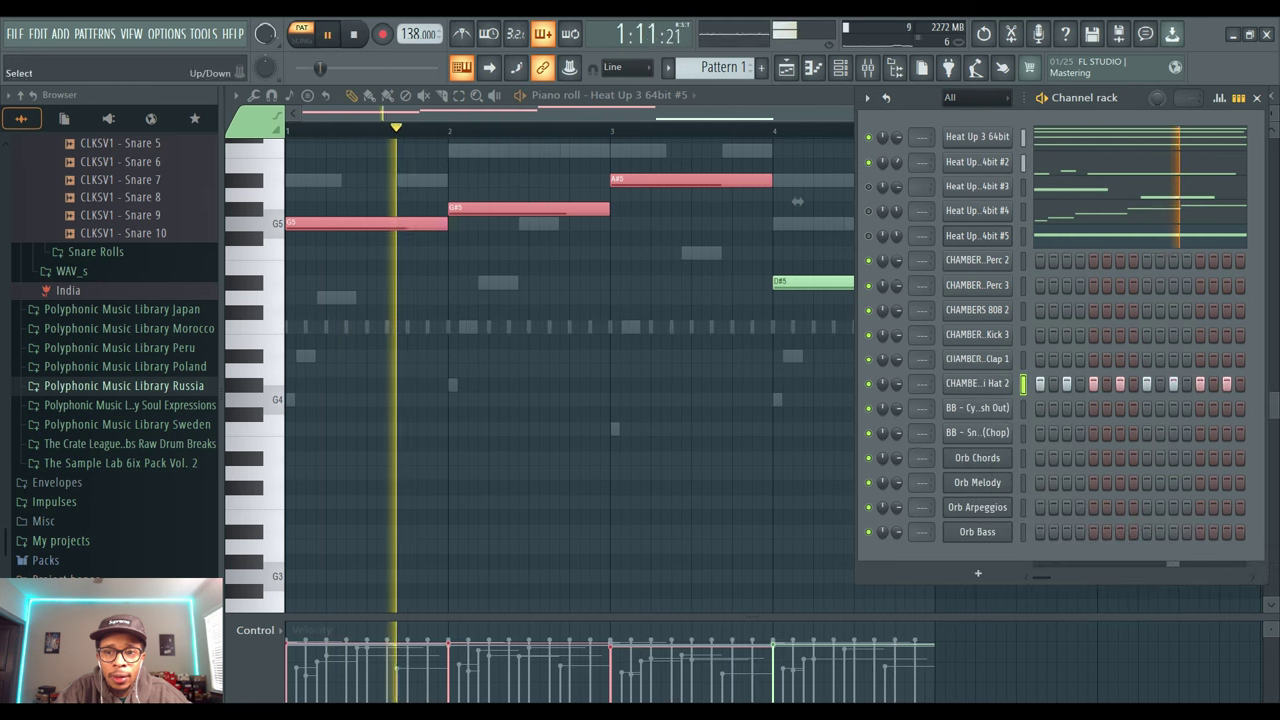
{"action": "left_click_drag", "start_coordinate": [897, 384], "coordinate": [897, 424]}
Place a CHAMBERS Clap 1 hit on the third beat of each of the four bars and stop playback.
{"action": "left_click", "coordinate": [1147, 359]}
{"action": "key", "text": "F7"}
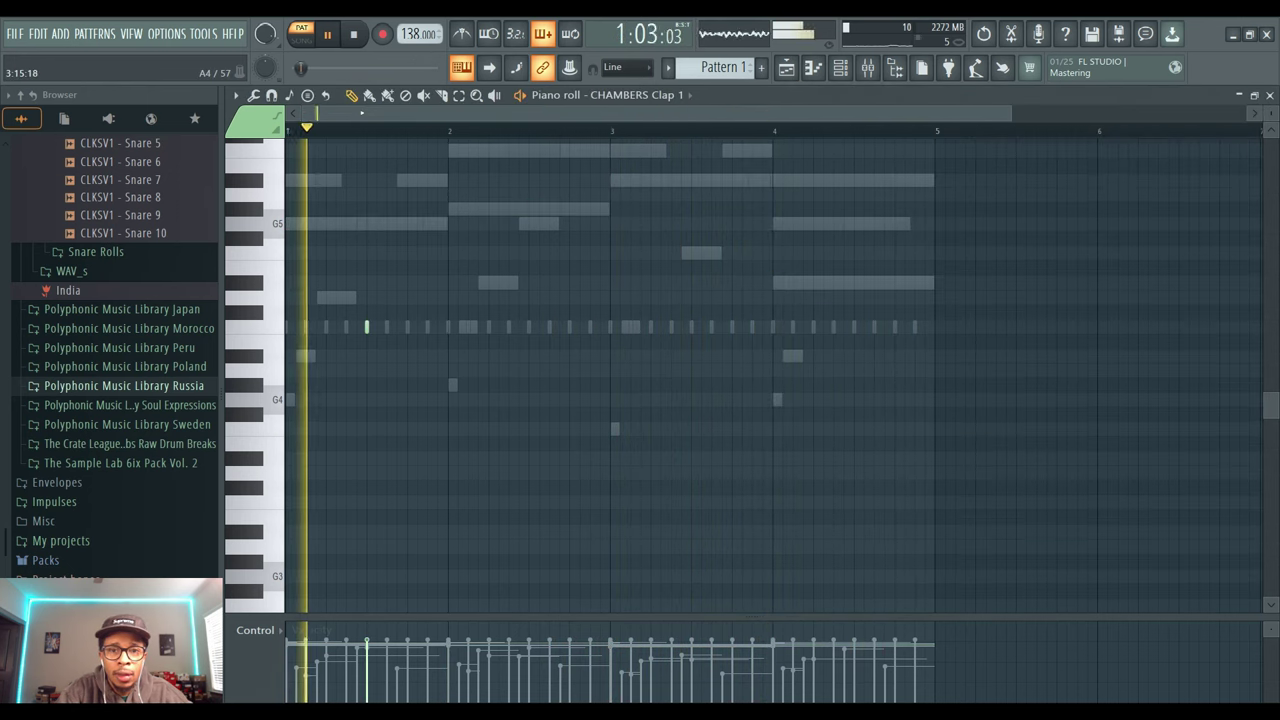
{"action": "left_click", "coordinate": [534, 327]}
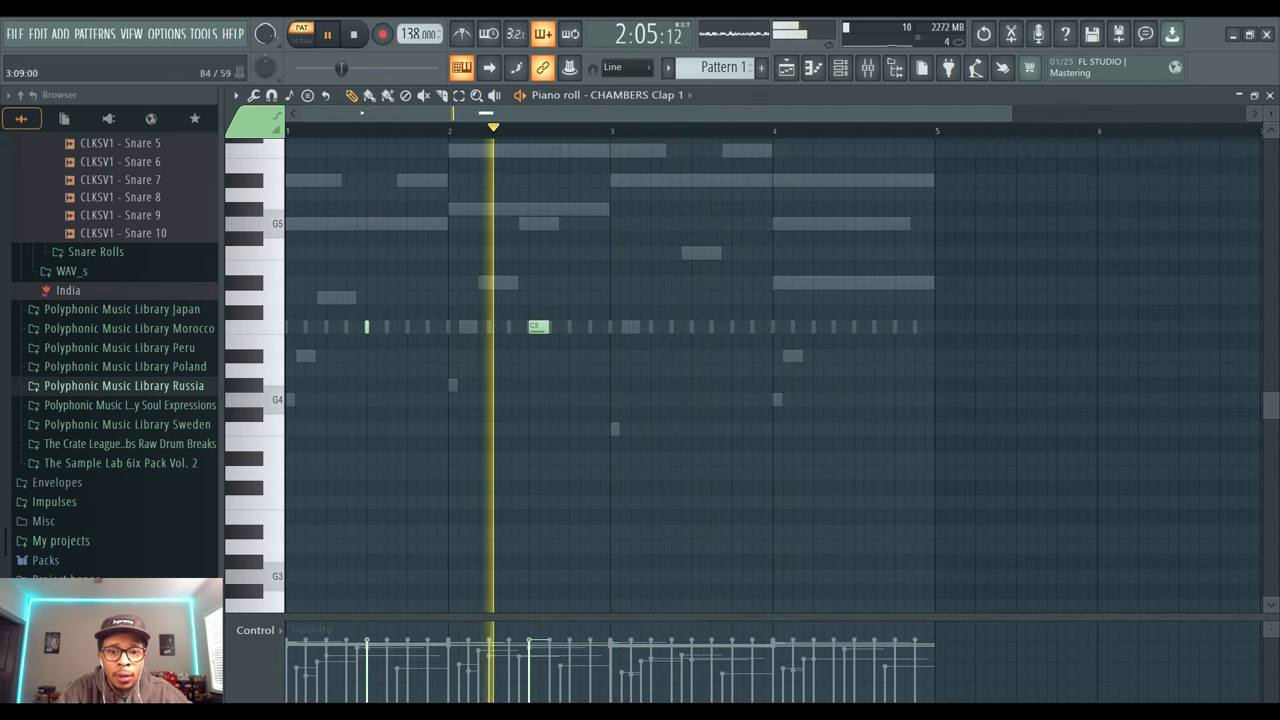
{"action": "left_click", "coordinate": [700, 327]}
{"action": "left_click", "coordinate": [863, 327]}
{"action": "key", "text": "F6"}
{"action": "key", "text": "space"}
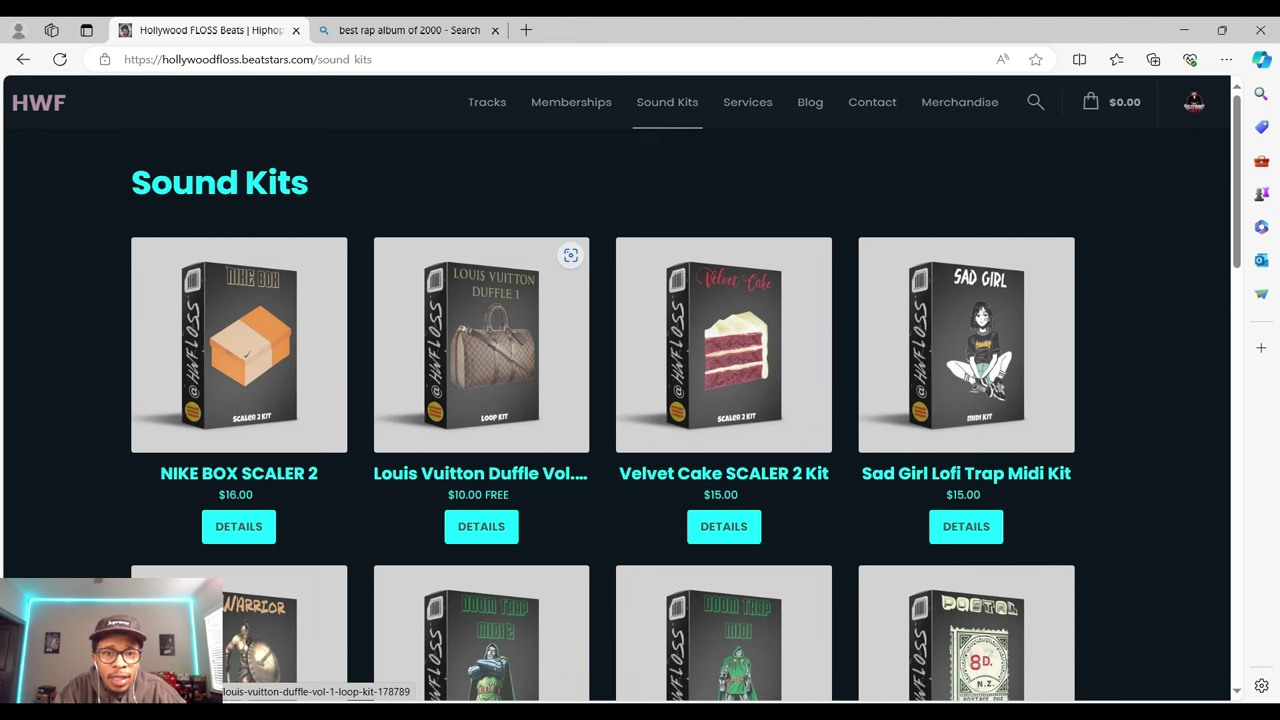
Look through the kits offered on the Sound Kits page of the Hollywood FLOSS BeatStars store.
{"action": "scroll", "coordinate": [570, 300], "scroll_direction": "down", "scroll_amount": 2}
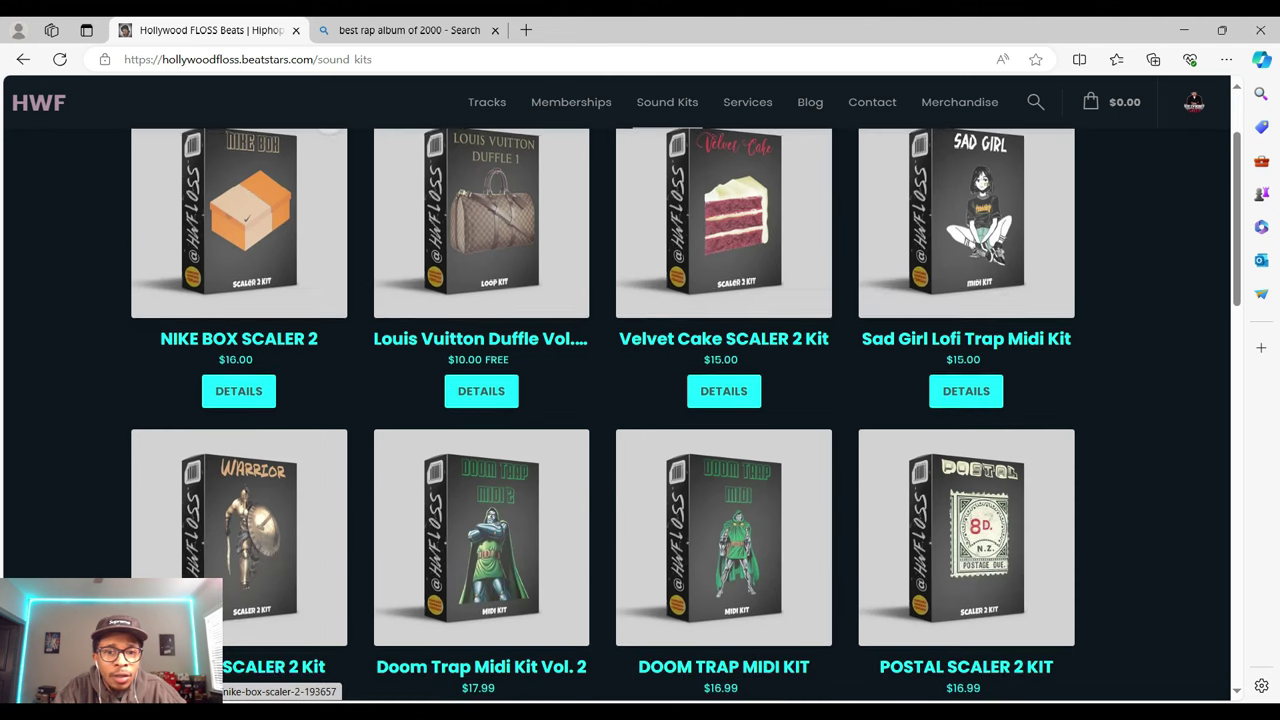
{"action": "scroll", "coordinate": [480, 400], "scroll_direction": "down", "scroll_amount": 5}
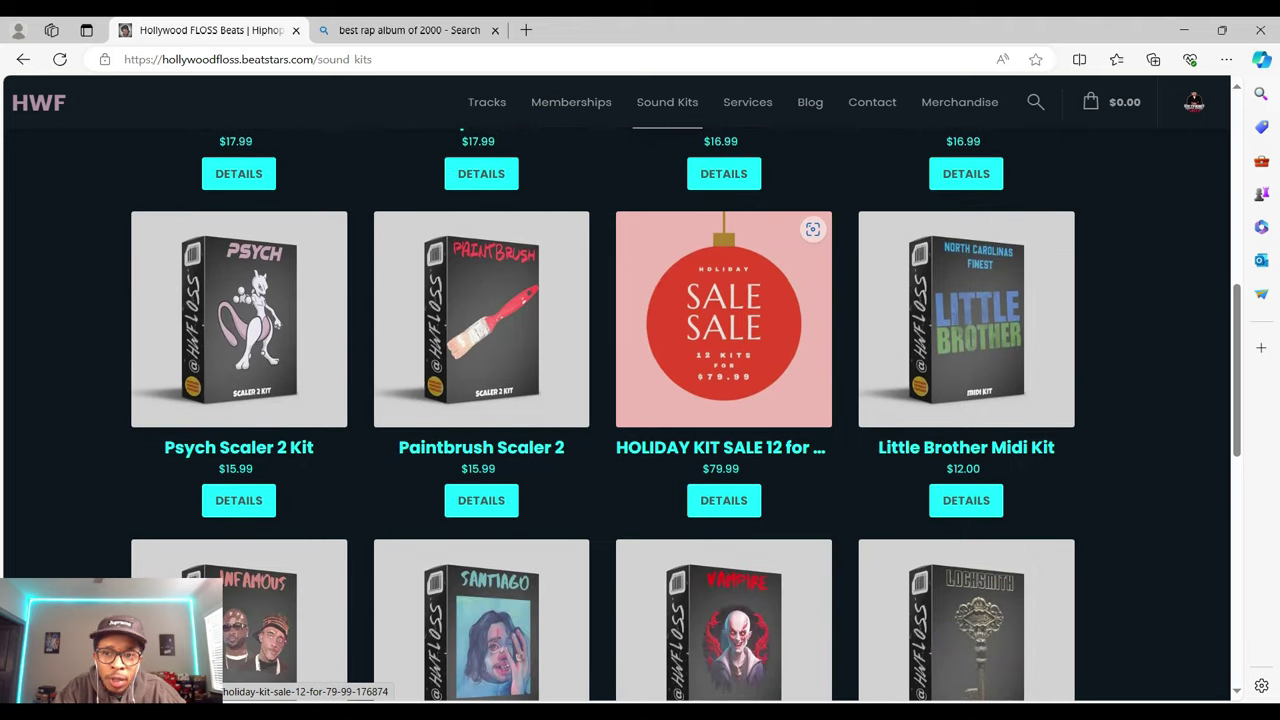
{"action": "scroll", "coordinate": [724, 240], "scroll_direction": "down", "scroll_amount": 5}
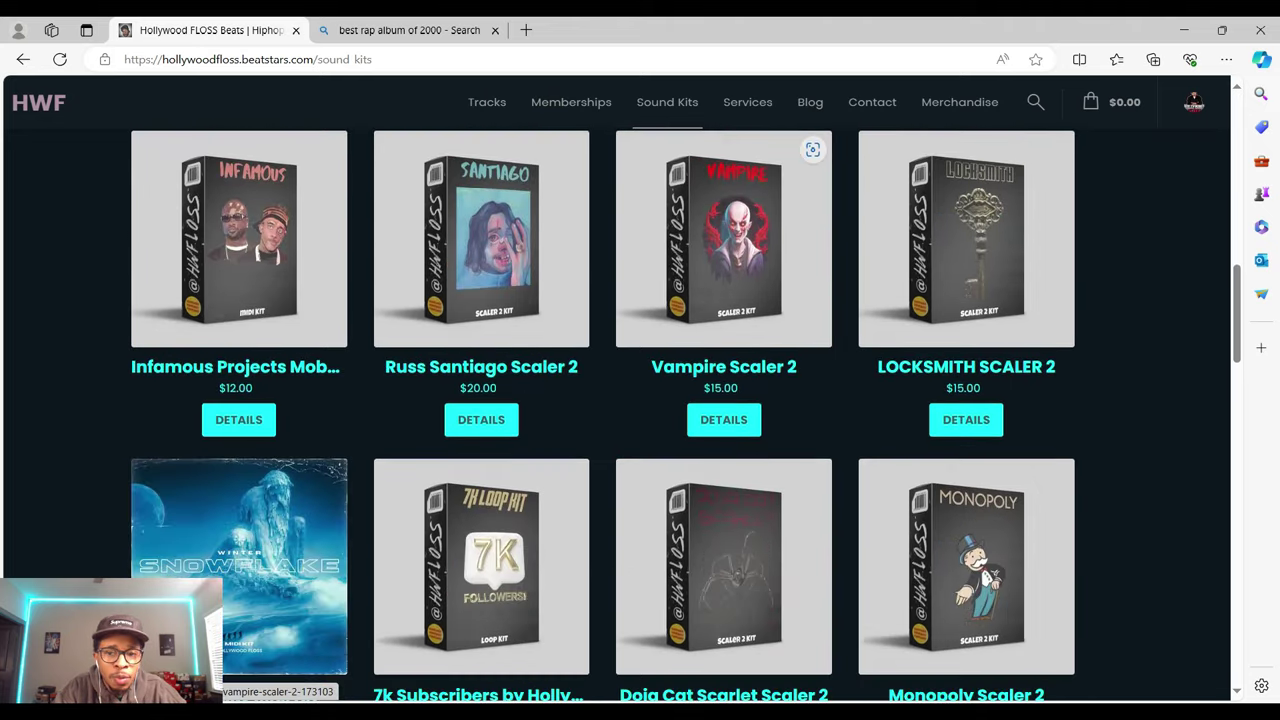
{"action": "scroll", "coordinate": [480, 400], "scroll_direction": "down", "scroll_amount": 1}
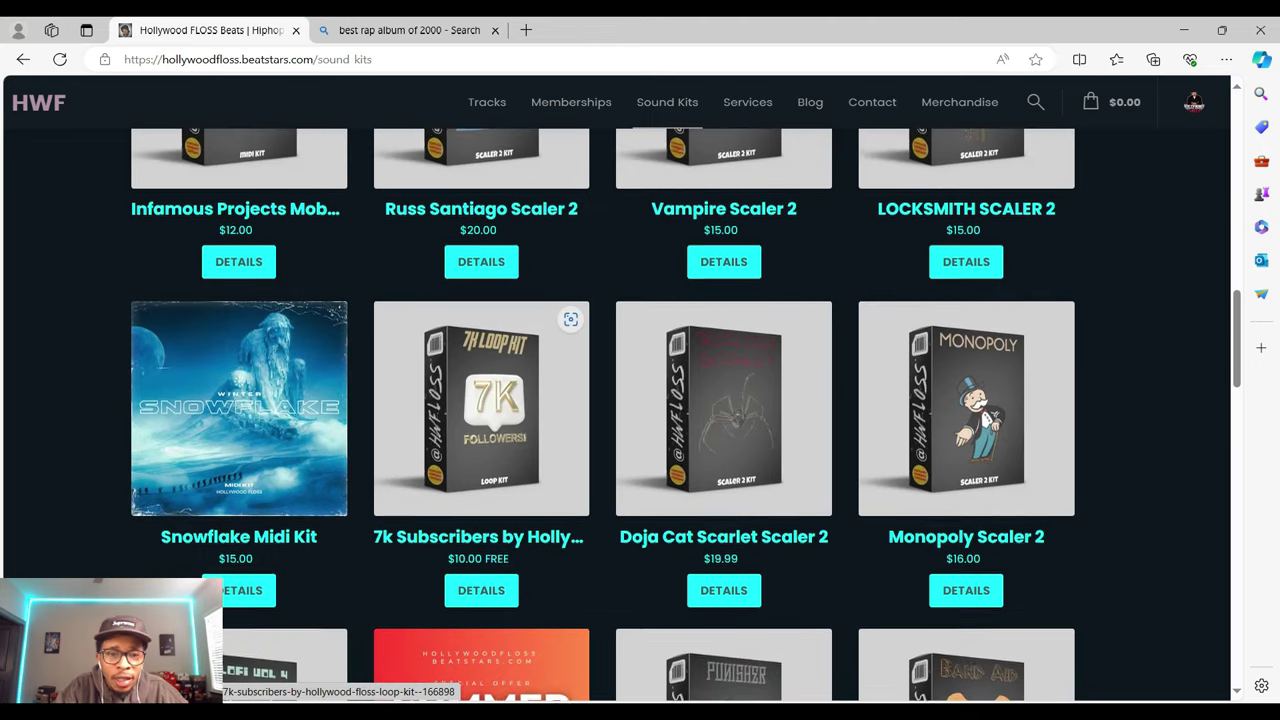
{"action": "scroll", "coordinate": [480, 400], "scroll_direction": "up", "scroll_amount": 5}
{"action": "scroll", "coordinate": [480, 580], "scroll_direction": "up", "scroll_amount": 7}
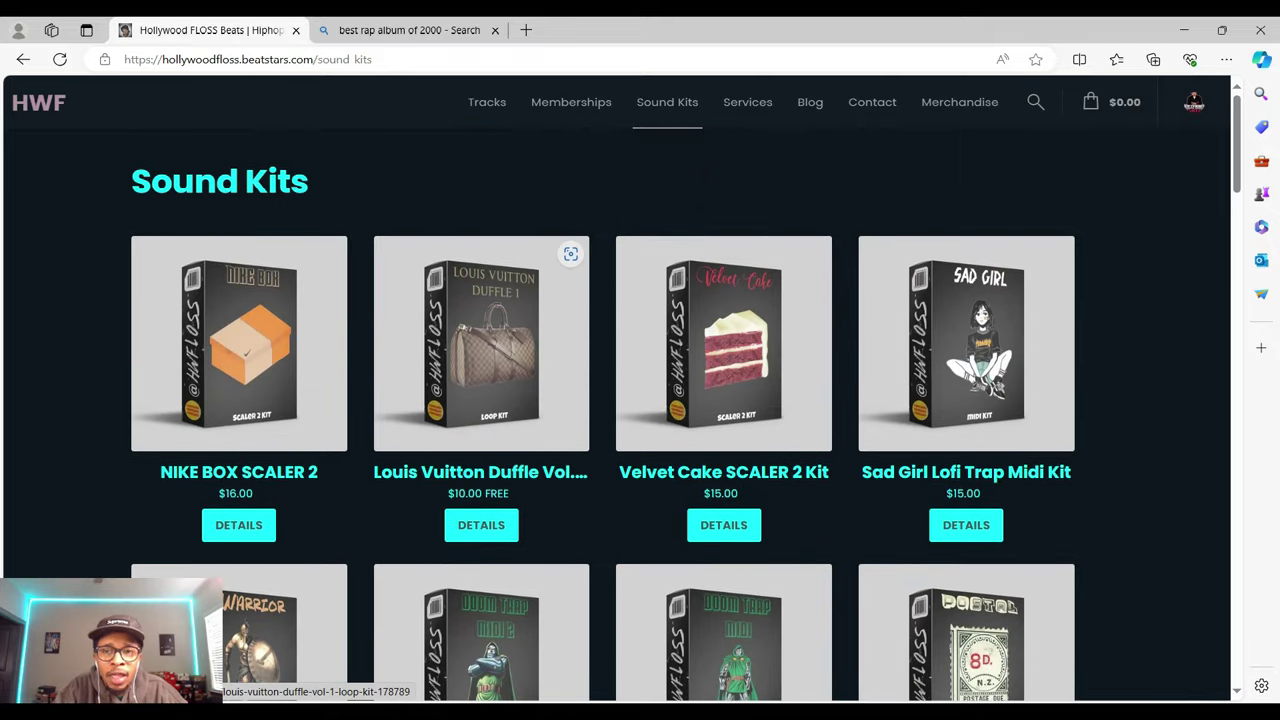